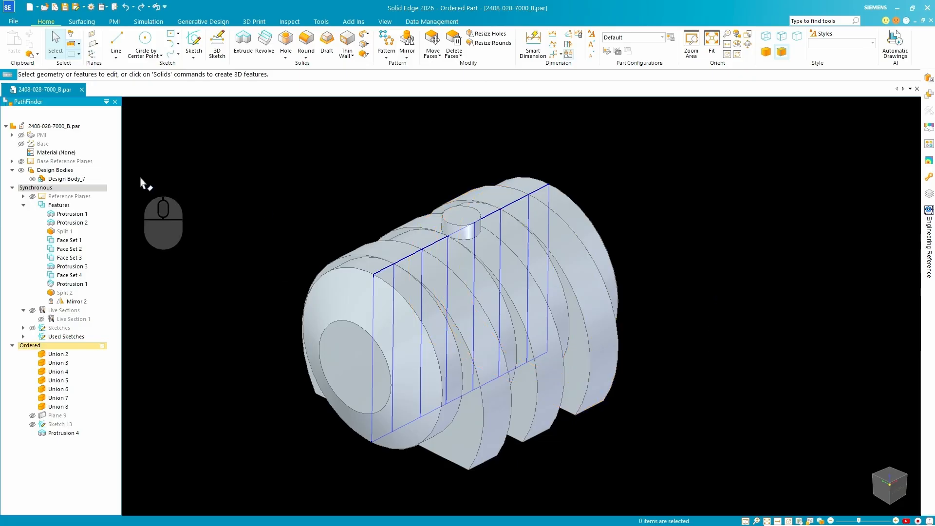
Try a Section by Plane cut of the part using the Front (xz) base reference plane.
{"action": "left_click", "coordinate": [58, 179]}
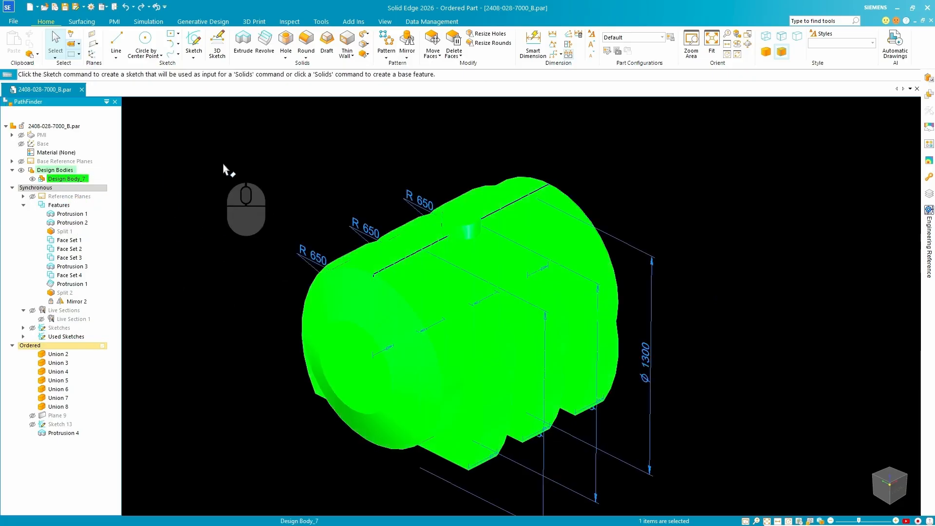
{"action": "left_click", "coordinate": [224, 167]}
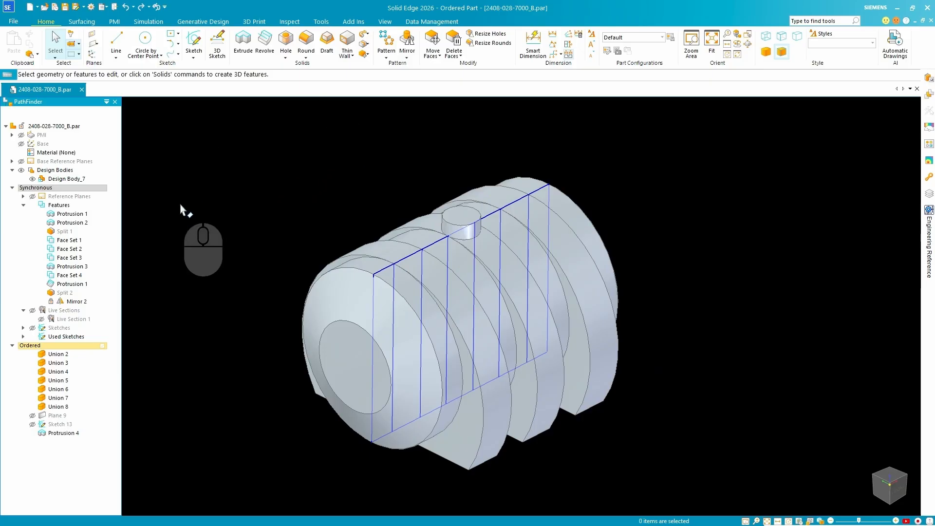
{"action": "left_click", "coordinate": [12, 161]}
{"action": "left_click", "coordinate": [59, 179]}
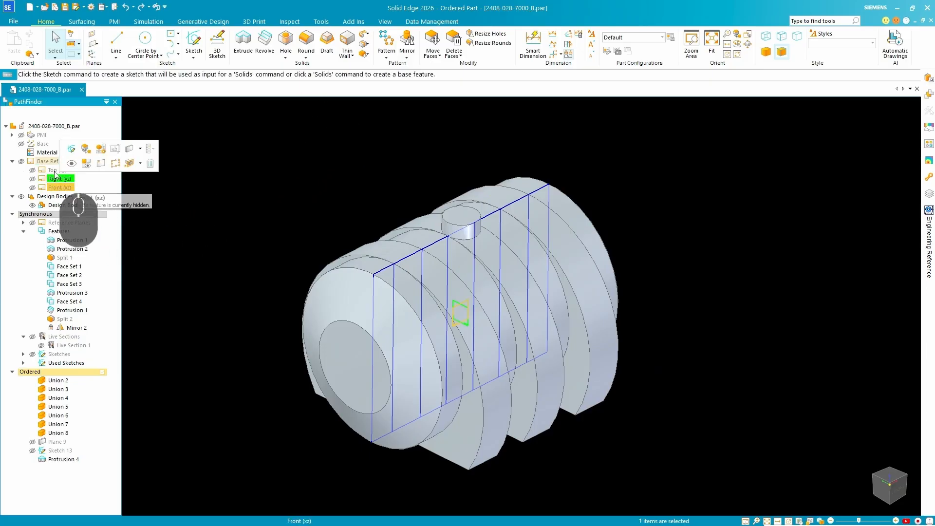
{"action": "left_click", "coordinate": [59, 187]}
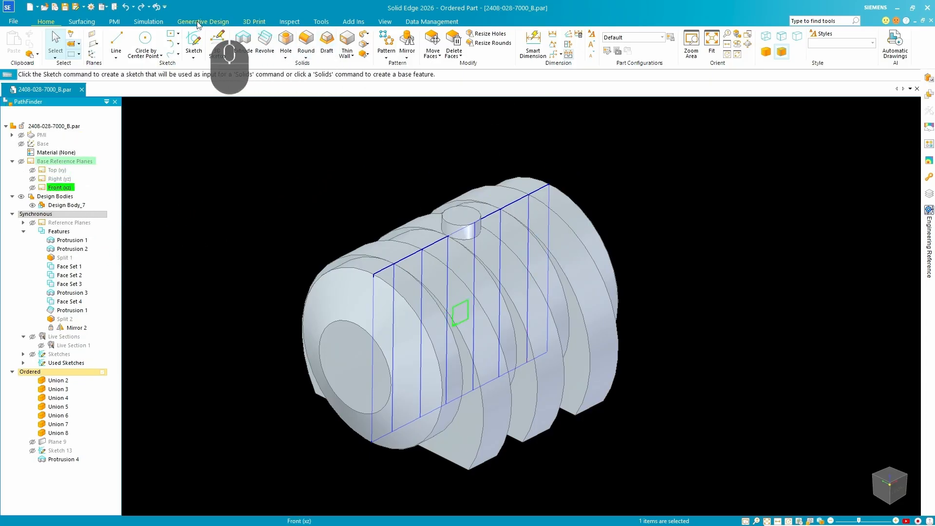
{"action": "left_click", "coordinate": [115, 22]}
{"action": "left_click", "coordinate": [390, 44]}
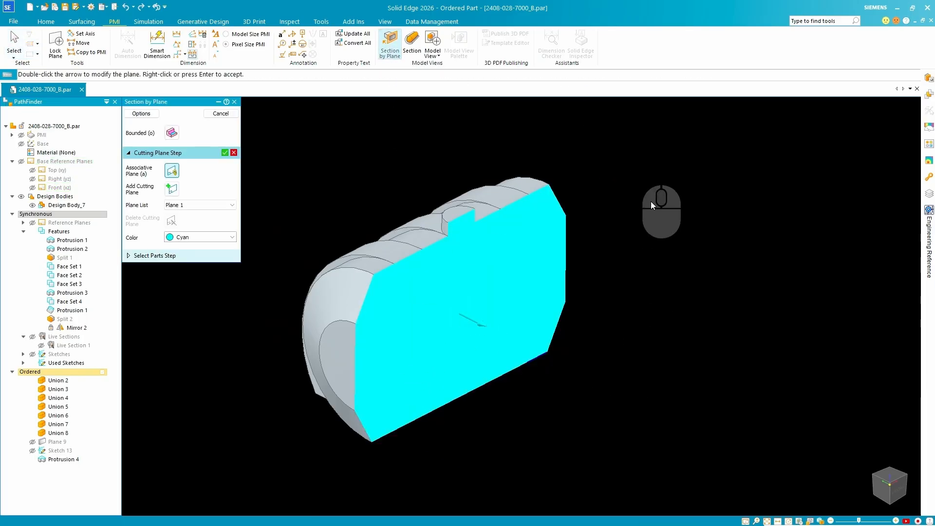
{"action": "left_click", "coordinate": [231, 115]}
{"action": "key", "text": "Escape"}
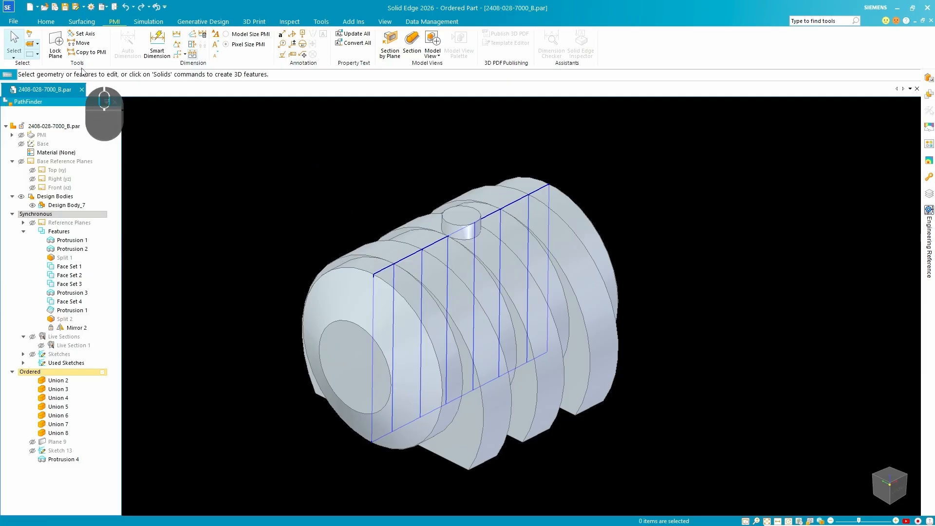
Create a new assembly of the active model from the ISO Metric Assembly.asm template, closing the current part document.
{"action": "left_click", "coordinate": [38, 11]}
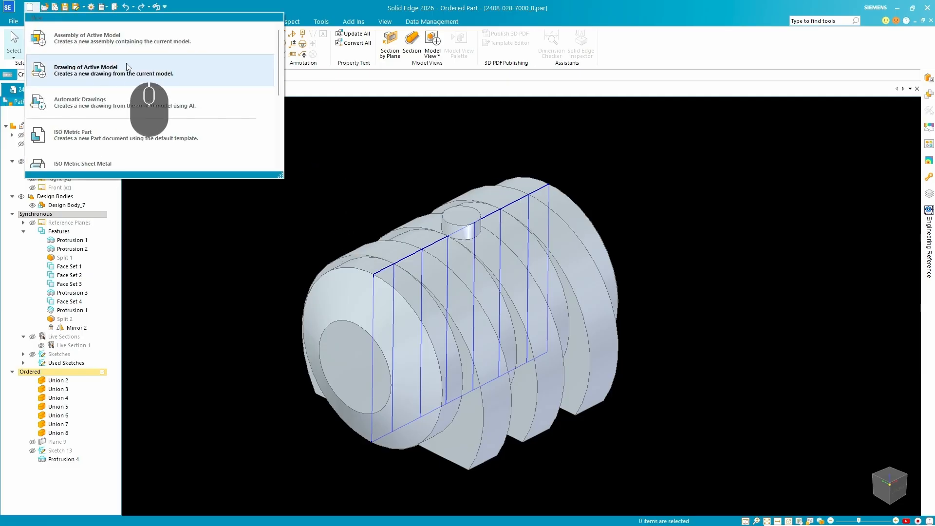
{"action": "left_click", "coordinate": [119, 41]}
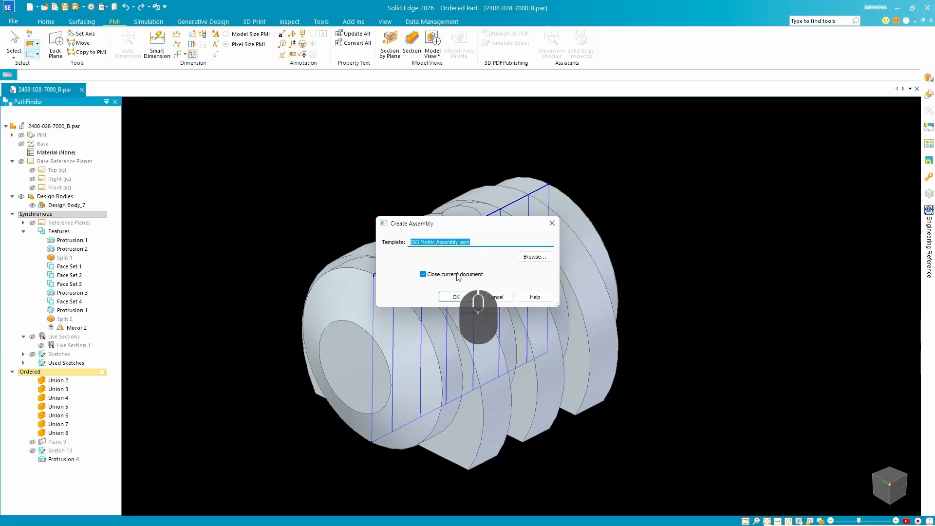
{"action": "left_click", "coordinate": [470, 297]}
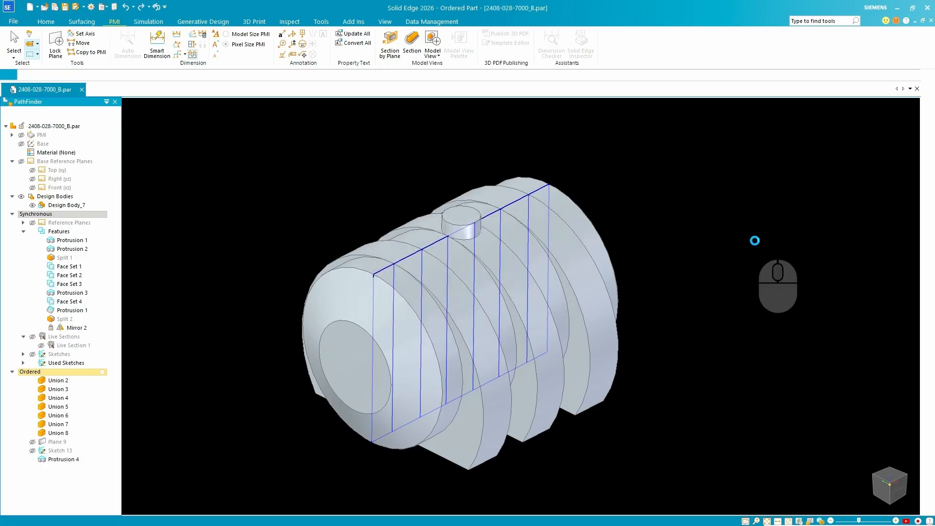
{"action": "left_click", "coordinate": [441, 308]}
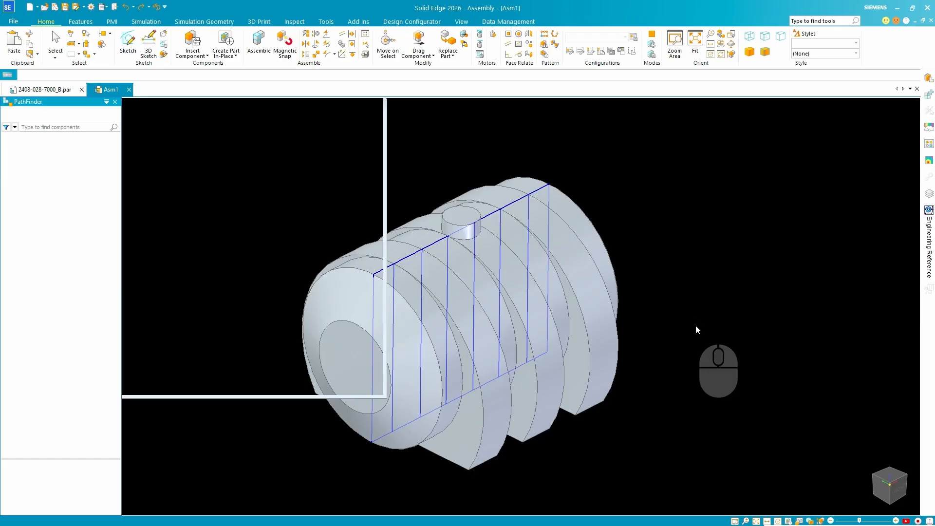
{"action": "middle_click_drag", "start_coordinate": [659, 344], "coordinate": [584, 228]}
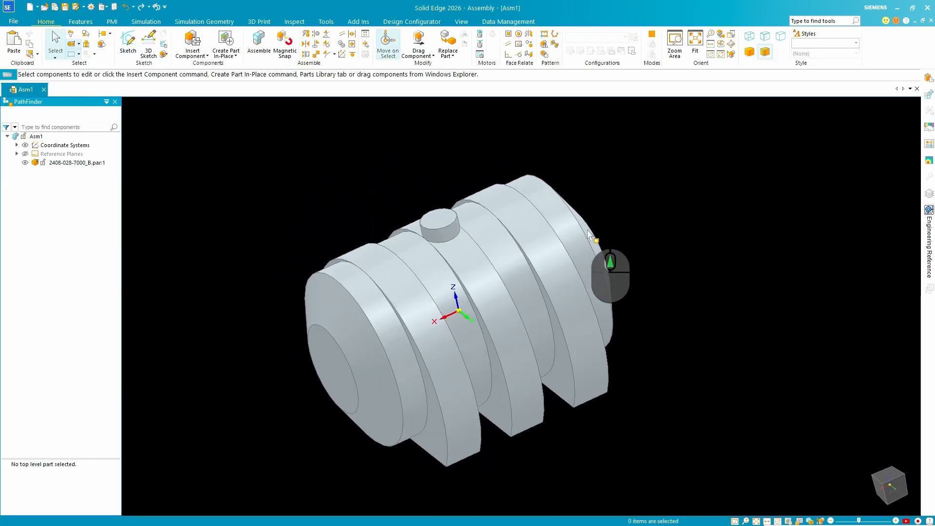
{"action": "left_click", "coordinate": [68, 164]}
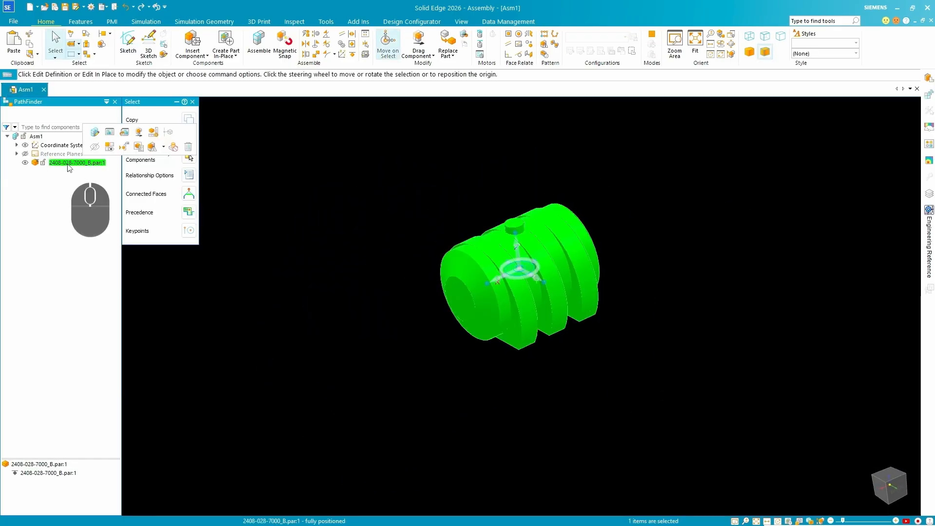
{"action": "left_click", "coordinate": [189, 119]}
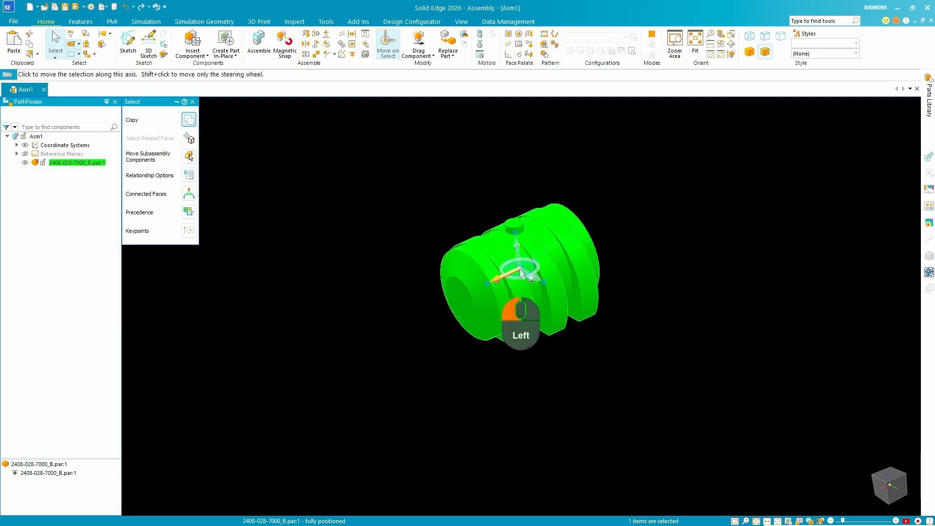
{"action": "left_click_drag", "start_coordinate": [522, 274], "coordinate": [401, 366]}
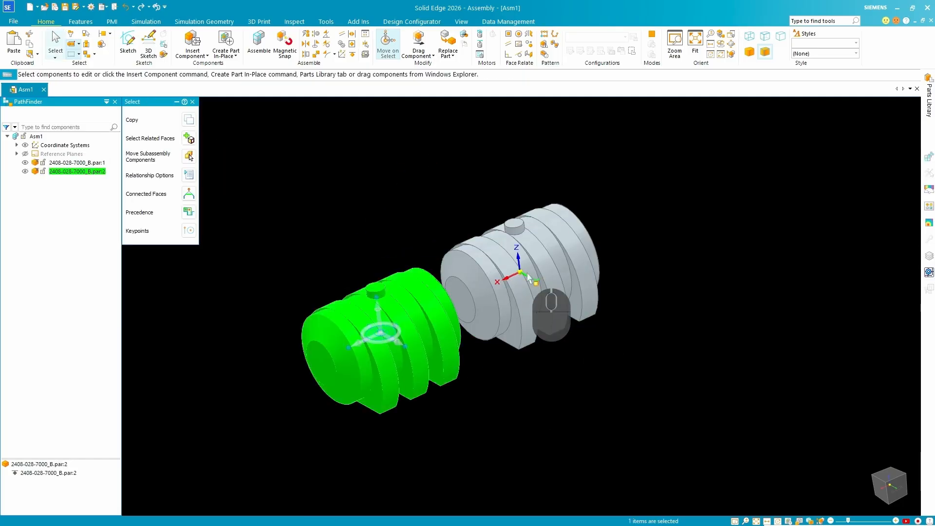
{"action": "left_click", "coordinate": [343, 175]}
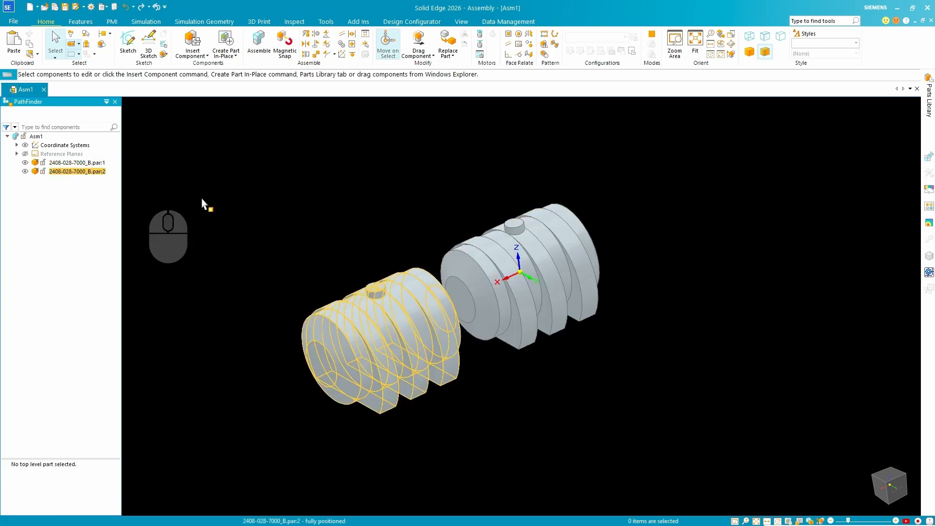
{"action": "middle_click_drag", "start_coordinate": [345, 192], "coordinate": [384, 224]}
{"action": "left_click", "coordinate": [81, 164]}
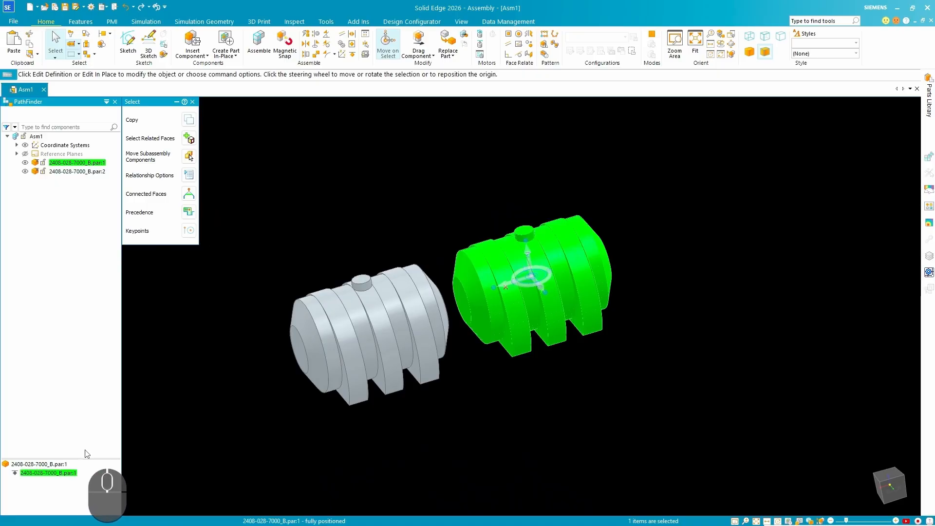
{"action": "key", "text": "Delete"}
{"action": "left_click", "coordinate": [68, 171]}
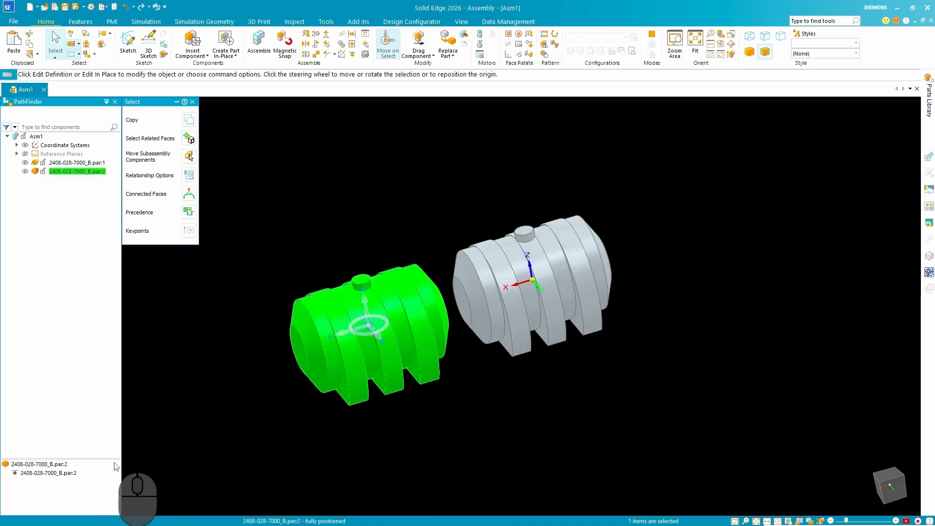
{"action": "key", "text": "Delete"}
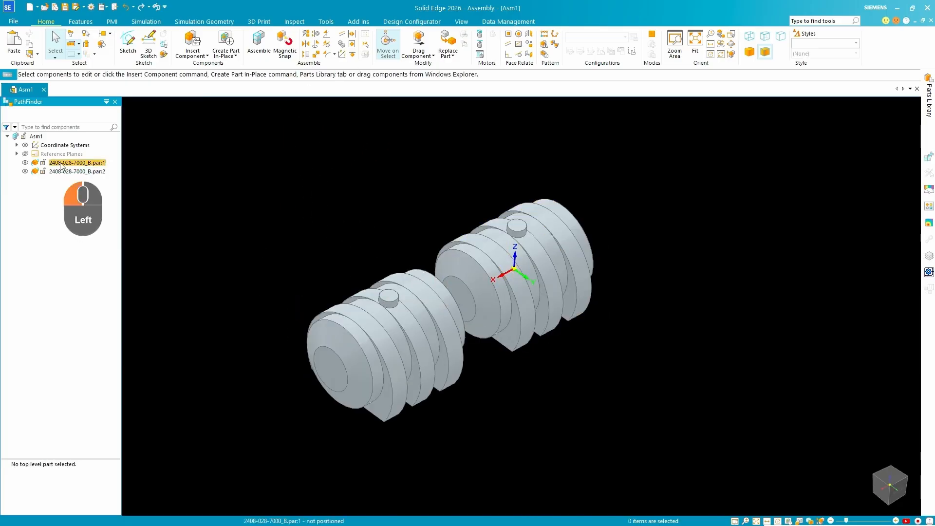
{"action": "left_click", "coordinate": [60, 166]}
{"action": "right_click", "coordinate": [88, 164]}
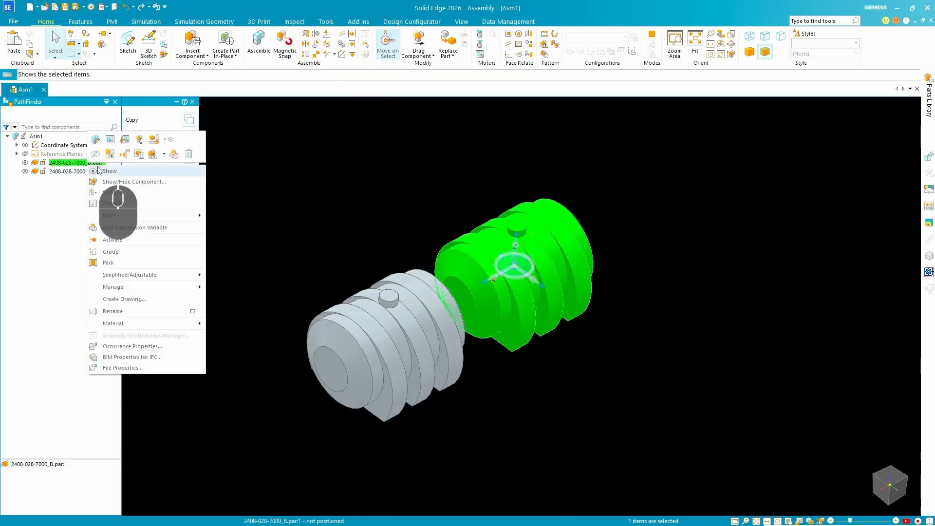
{"action": "left_click", "coordinate": [131, 183]}
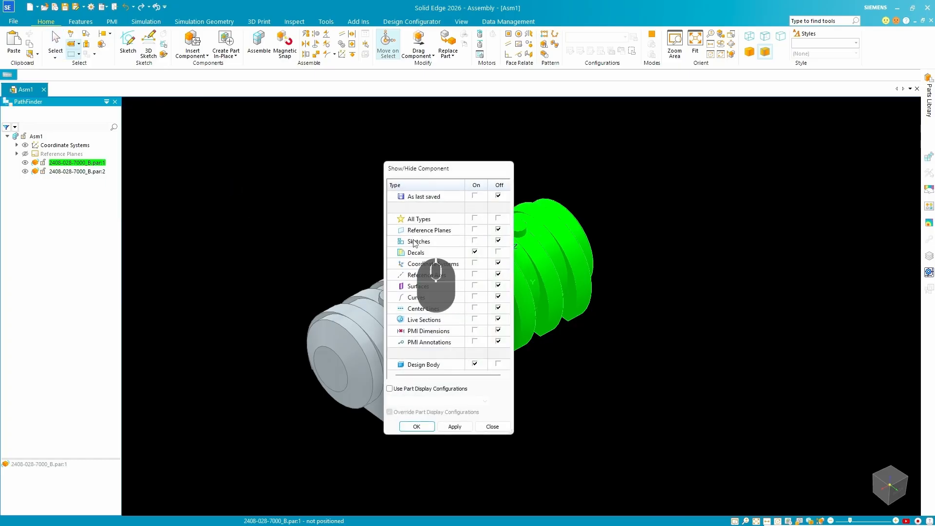
{"action": "left_click", "coordinate": [475, 263]}
{"action": "left_click", "coordinate": [416, 426]}
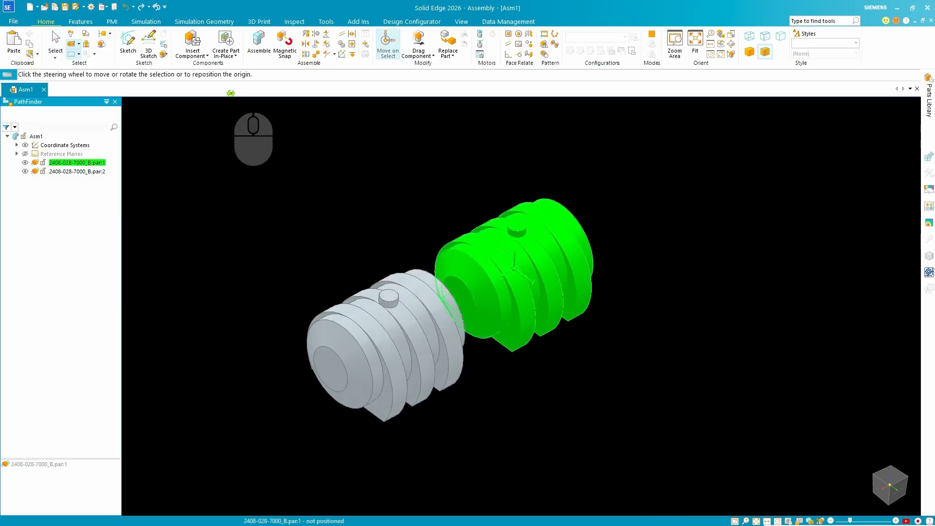
{"action": "right_click", "coordinate": [80, 171]}
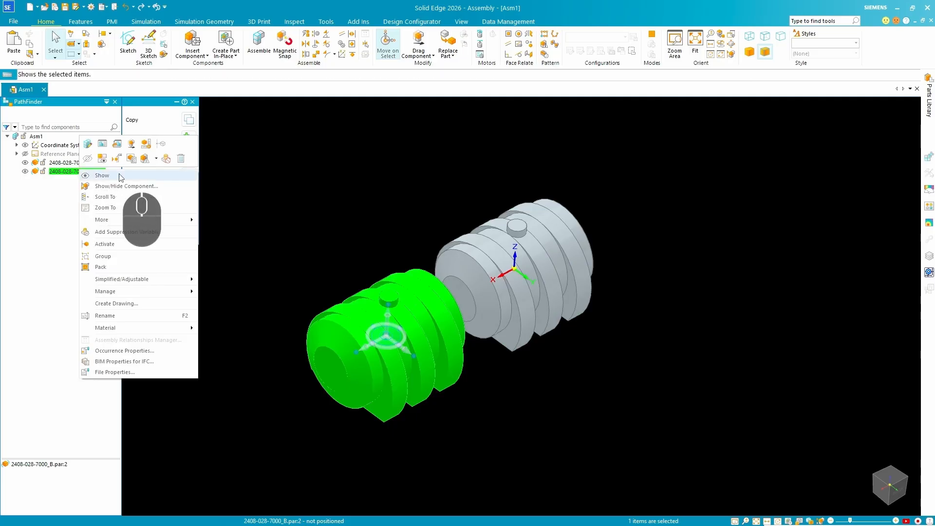
{"action": "left_click", "coordinate": [126, 186]}
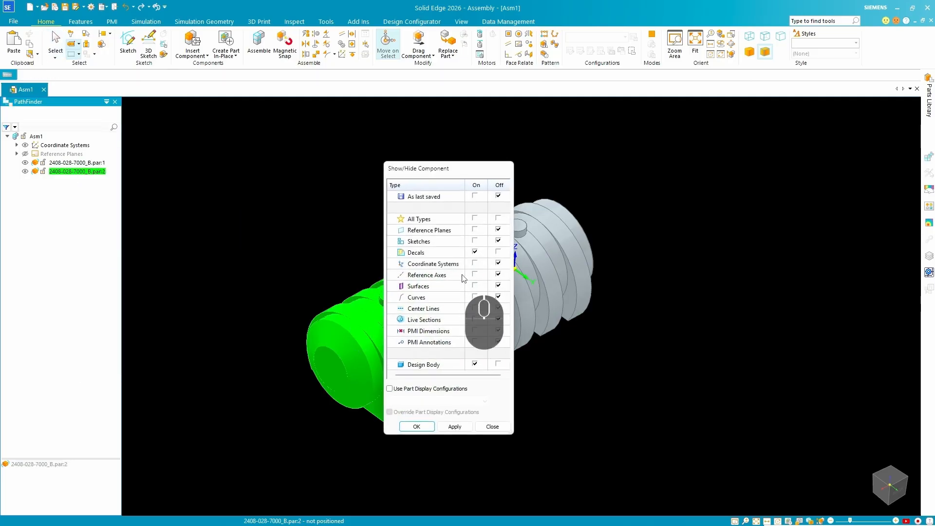
{"action": "left_click", "coordinate": [475, 264]}
{"action": "left_click", "coordinate": [417, 426]}
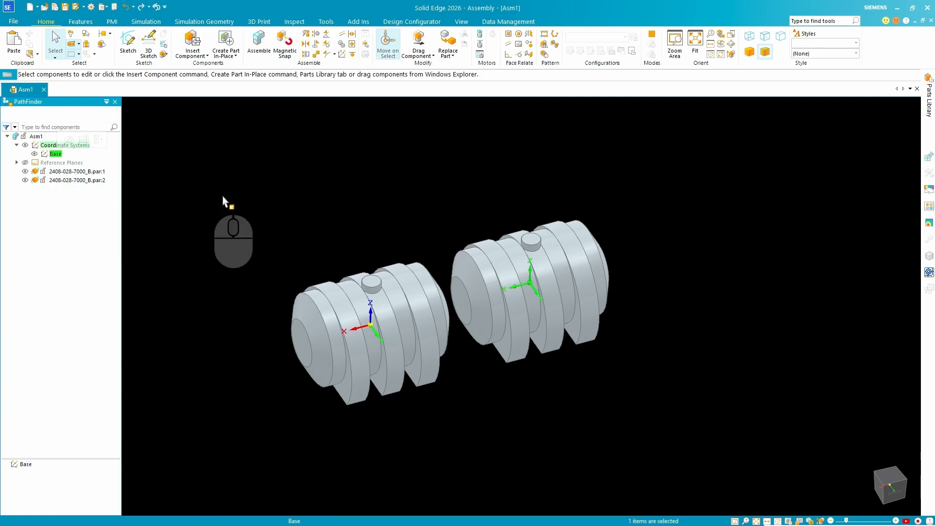
{"action": "left_click", "coordinate": [246, 183]}
{"action": "left_click", "coordinate": [310, 186]}
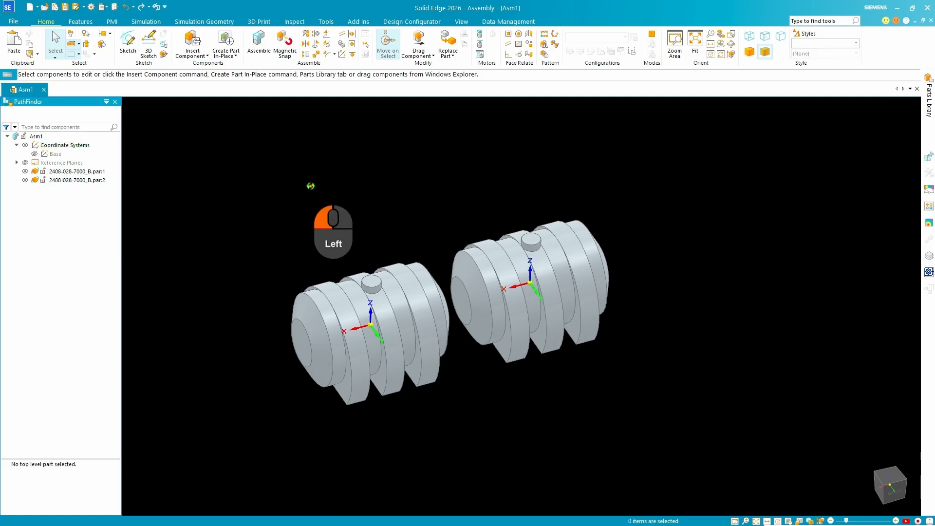
{"action": "left_click", "coordinate": [342, 56]}
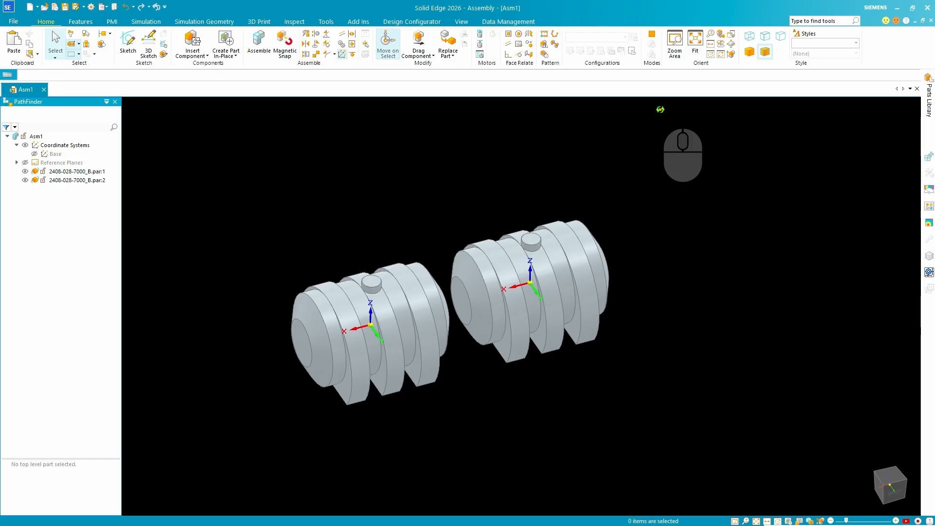
{"action": "left_click", "coordinate": [532, 288]}
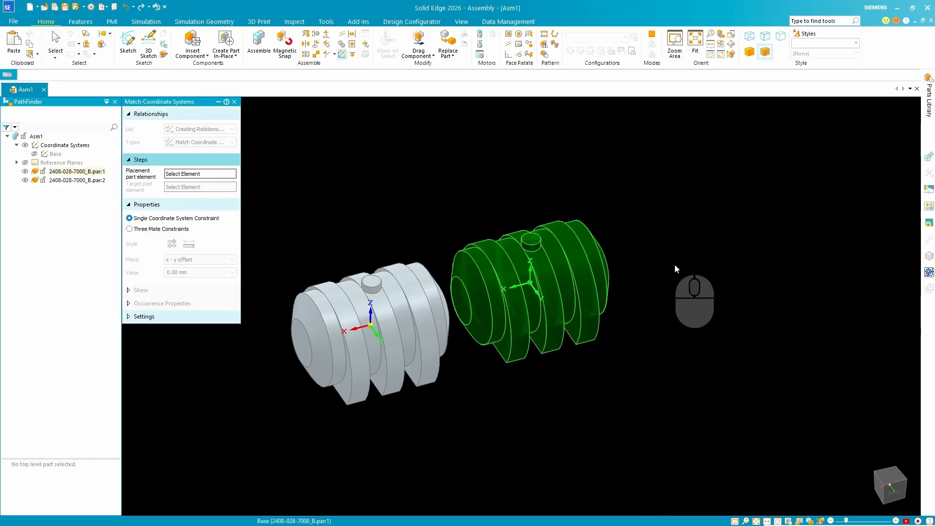
{"action": "left_click", "coordinate": [51, 154]}
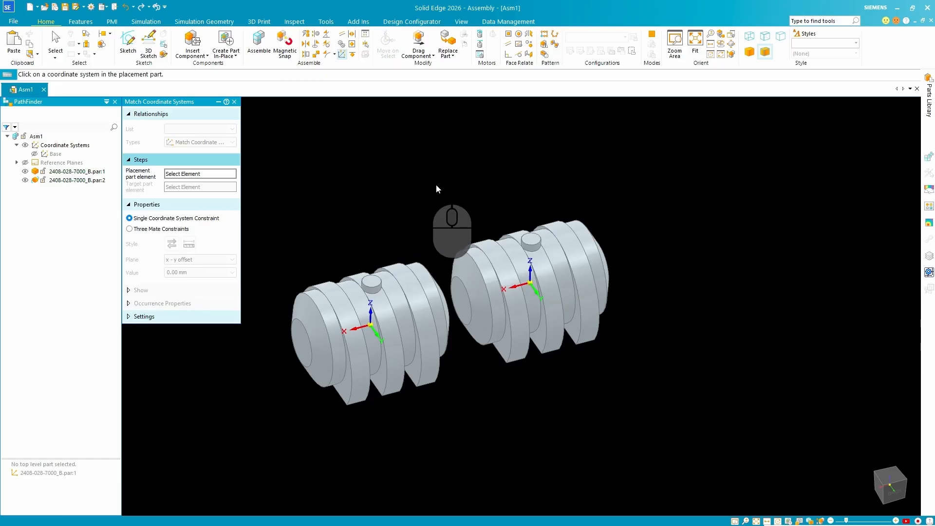
{"action": "left_click", "coordinate": [370, 327]}
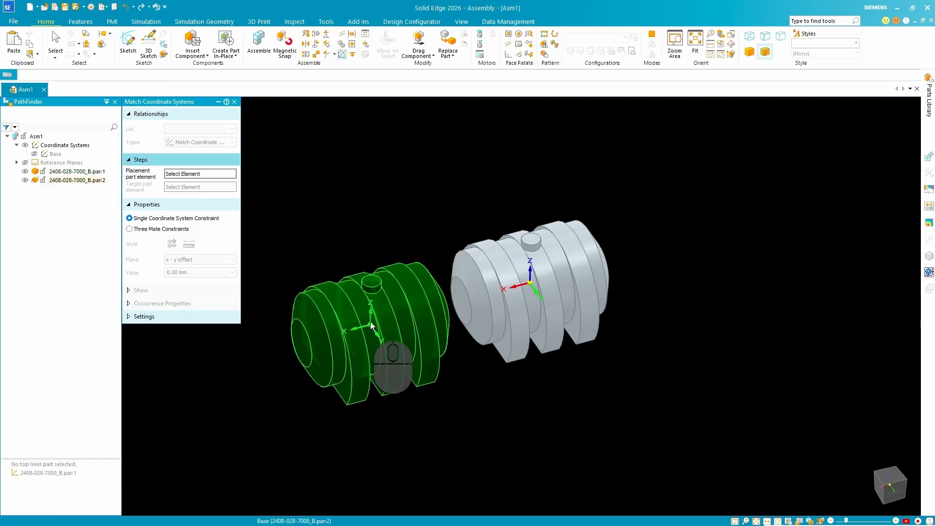
{"action": "left_click", "coordinate": [56, 155]}
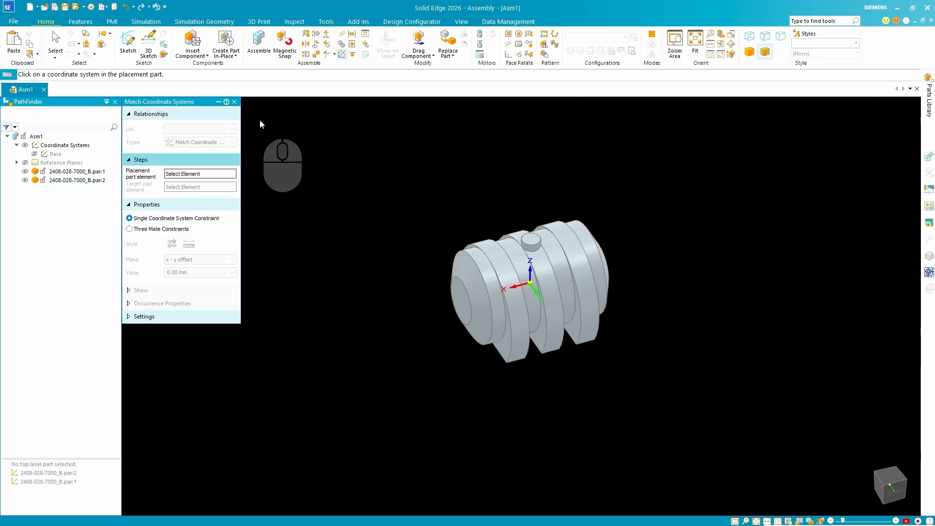
{"action": "left_click", "coordinate": [236, 102]}
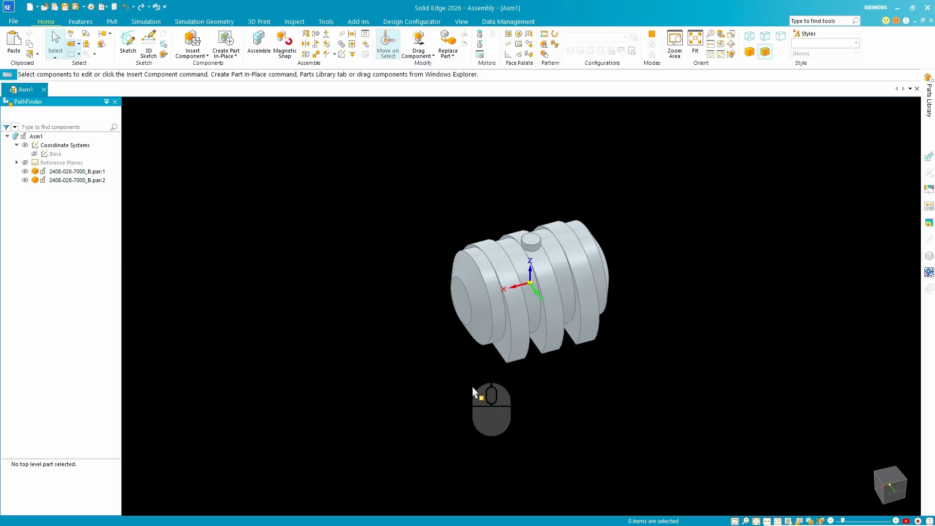
{"action": "key", "text": "ctrl+i"}
{"action": "left_click", "coordinate": [769, 379]}
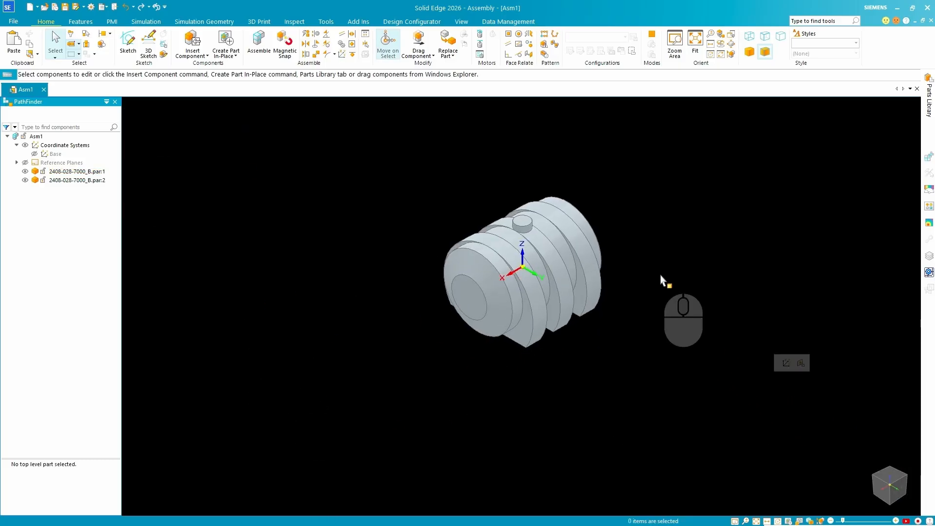
{"action": "scroll", "coordinate": [617, 277], "scroll_direction": "up", "scroll_amount": 4}
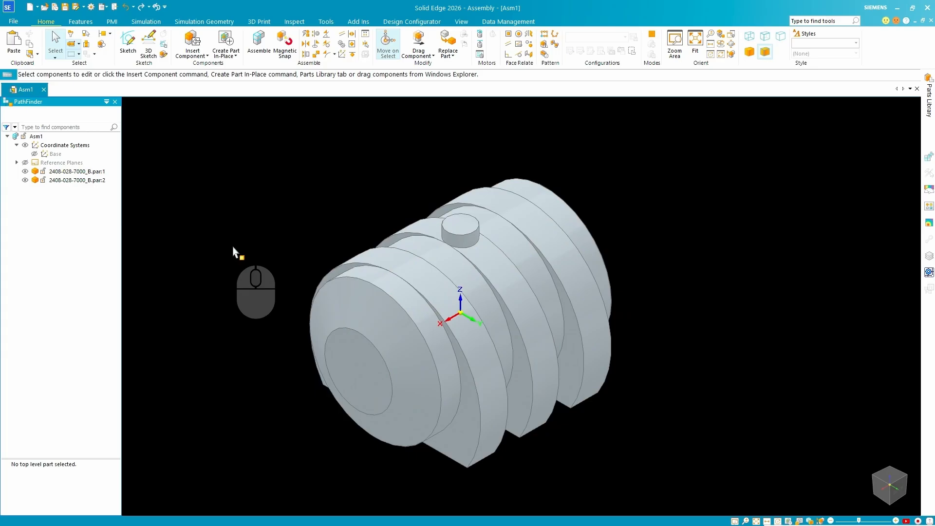
{"action": "key", "text": "ctrl+4"}
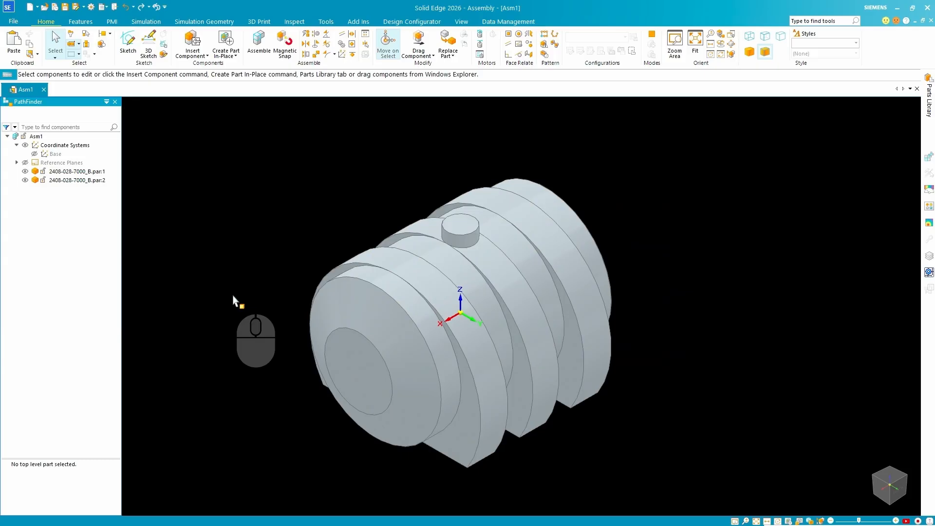
{"action": "key", "text": "ctrl+4"}
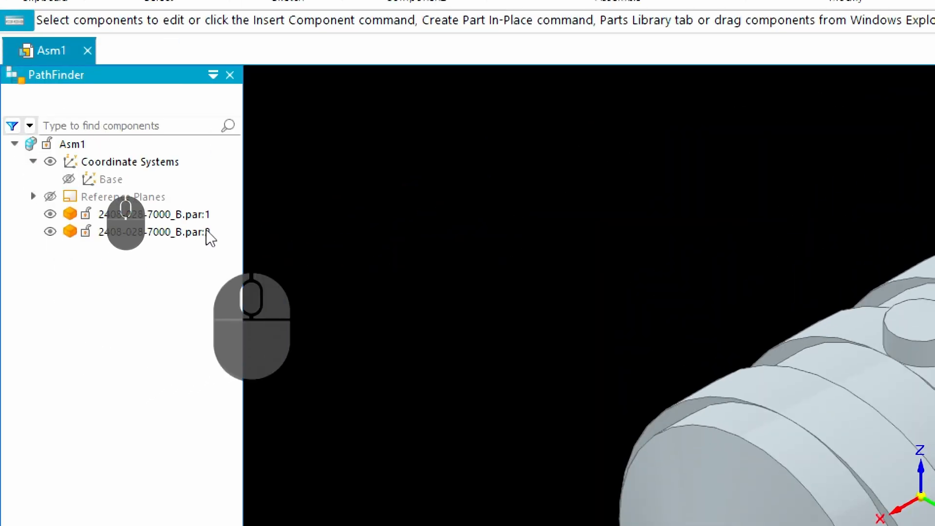
{"action": "left_click", "coordinate": [168, 239]}
{"action": "right_click", "coordinate": [168, 239]}
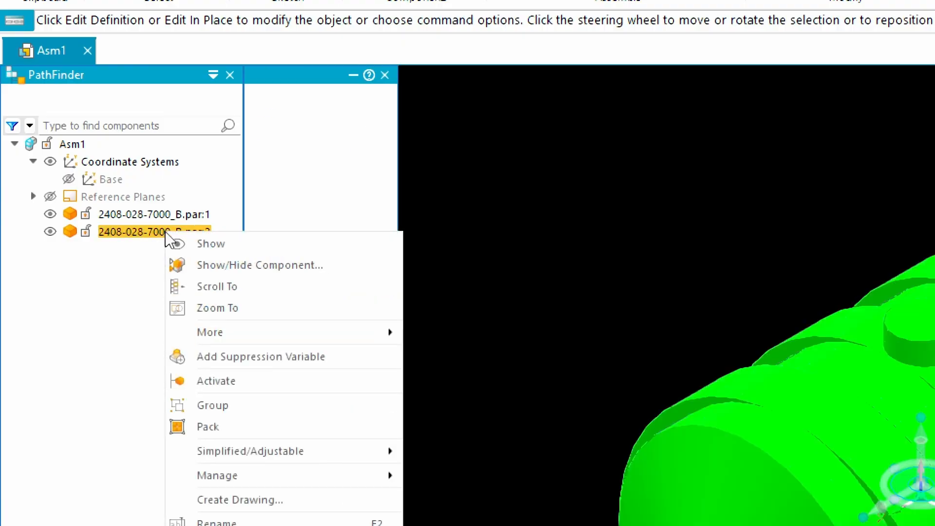
{"action": "mouse_move", "coordinate": [319, 340]}
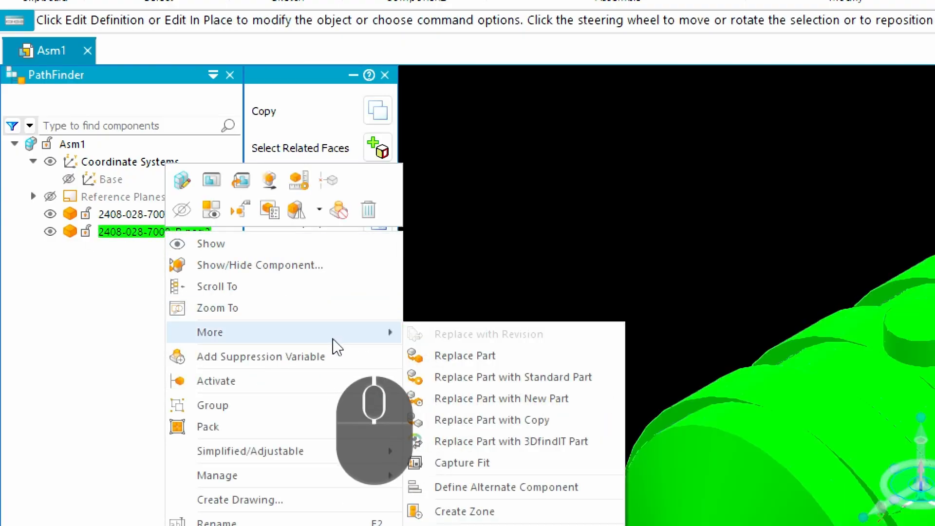
{"action": "left_click", "coordinate": [545, 428]}
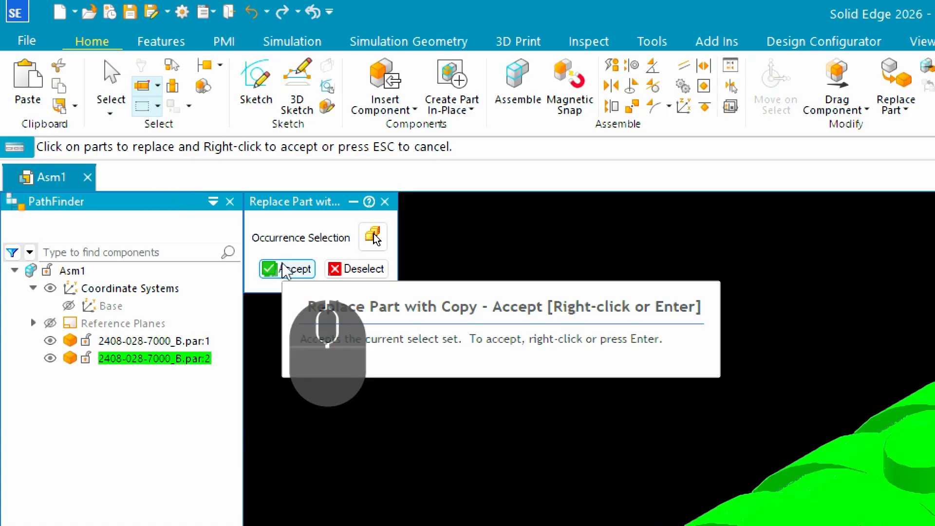
{"action": "left_click", "coordinate": [286, 269]}
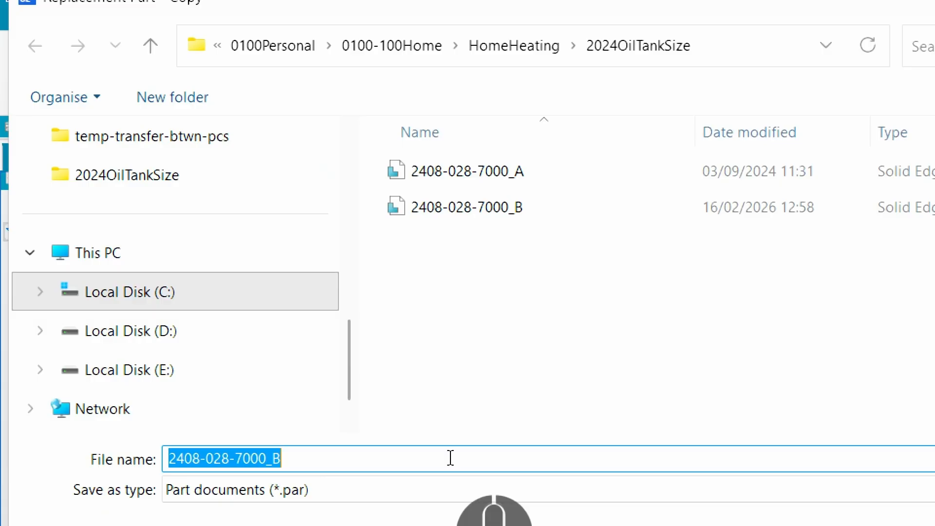
{"action": "key", "text": "Left"}
{"action": "key", "text": "Left"}
{"action": "key", "text": "BackSpace"}
{"action": "type", "text": "1"}
{"action": "key", "text": "Right"}
{"action": "key", "text": "Right"}
{"action": "key", "text": "BackSpace"}
{"action": "type", "text": "A"}
{"action": "key", "text": "Return"}
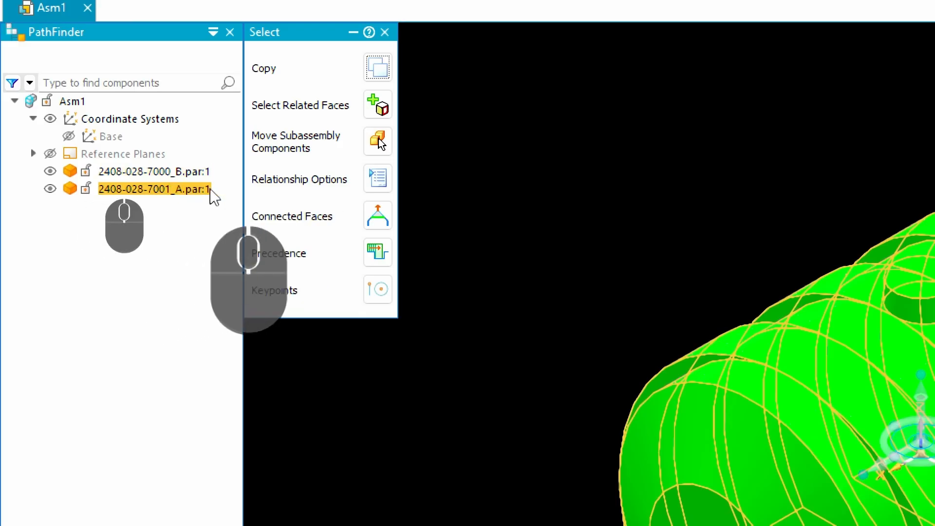
{"action": "scroll", "coordinate": [774, 292], "scroll_direction": "down", "scroll_amount": 1}
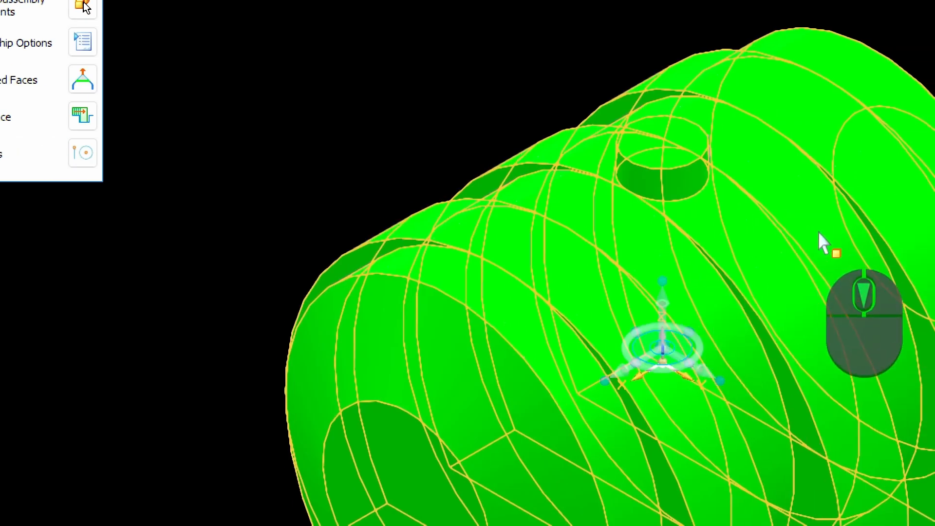
{"action": "scroll", "coordinate": [818, 231], "scroll_direction": "up", "scroll_amount": 3}
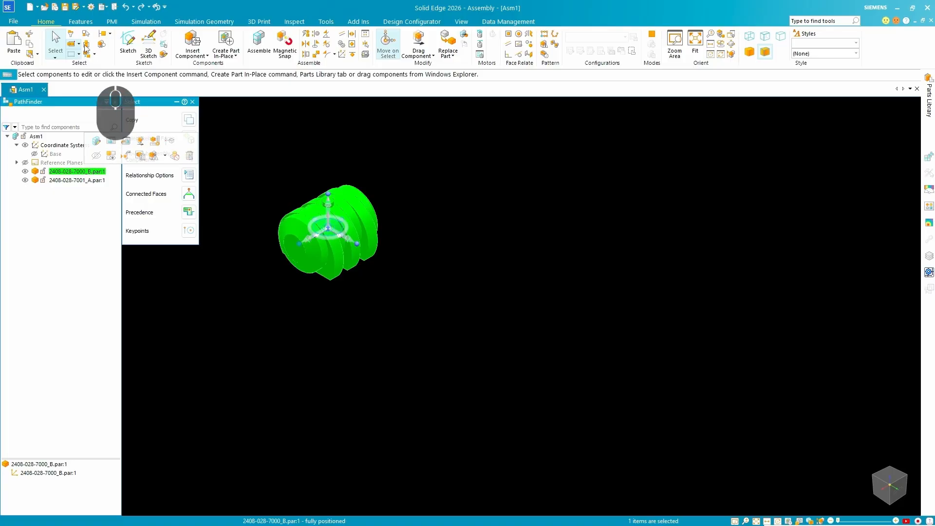
{"action": "left_click", "coordinate": [67, 10]}
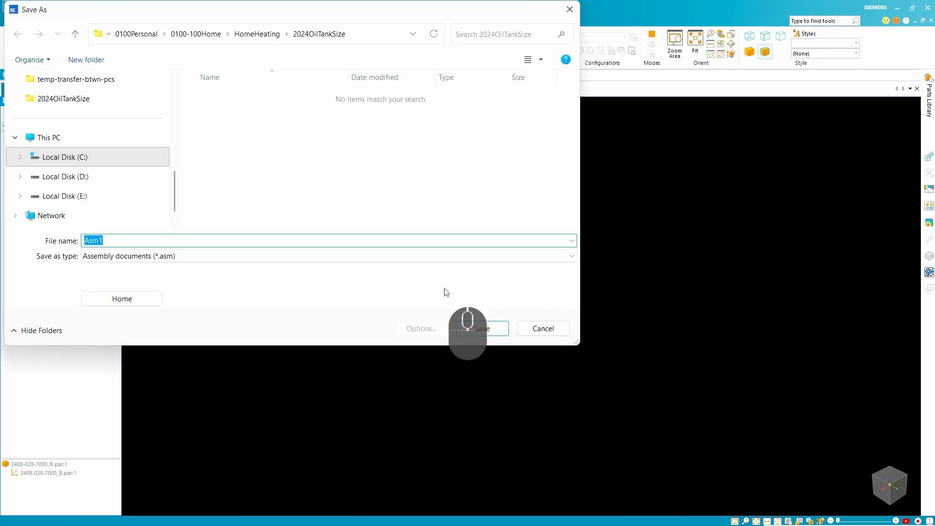
{"action": "left_click", "coordinate": [546, 321]}
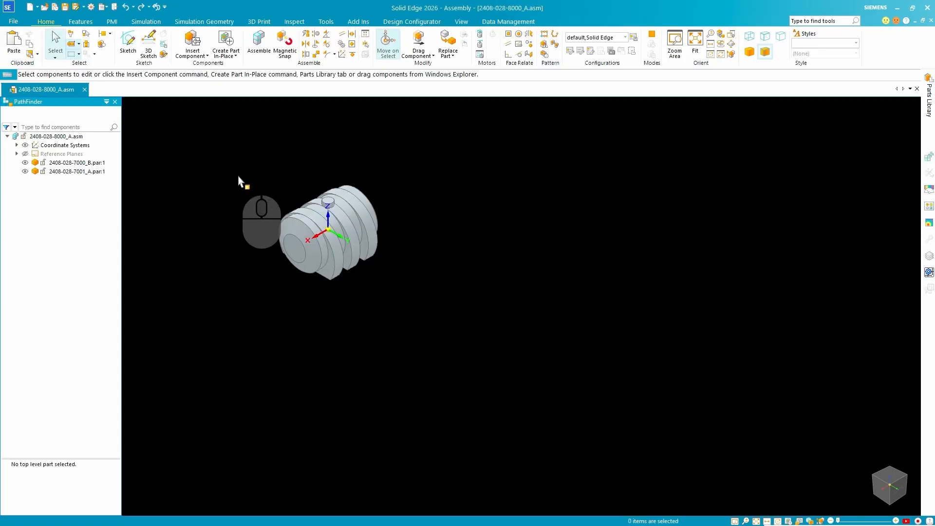
{"action": "left_click", "coordinate": [80, 163]}
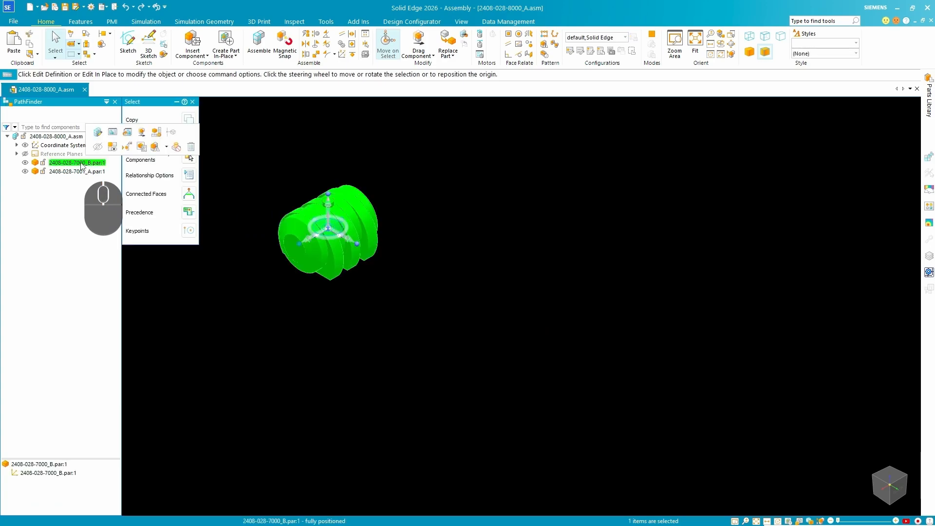
{"action": "left_click", "coordinate": [113, 133]}
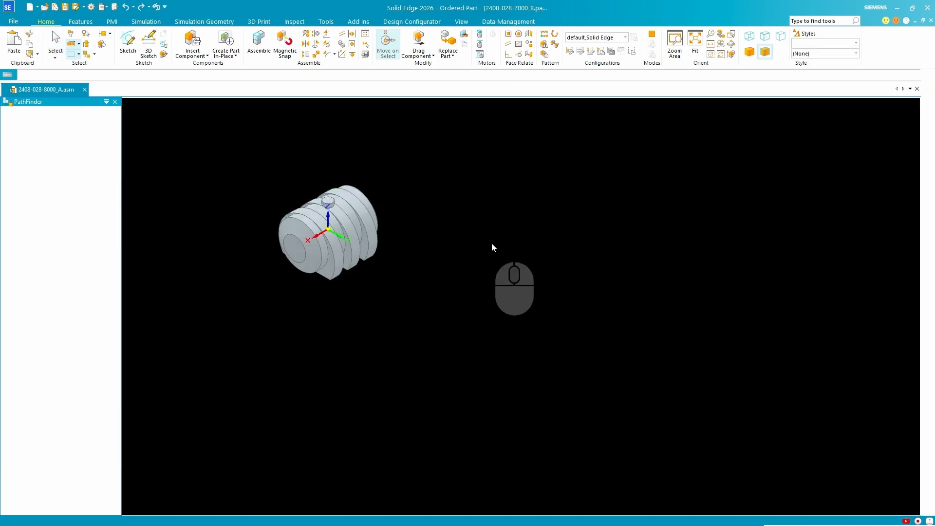
{"action": "scroll", "coordinate": [172, 219], "scroll_direction": "down", "scroll_amount": 5}
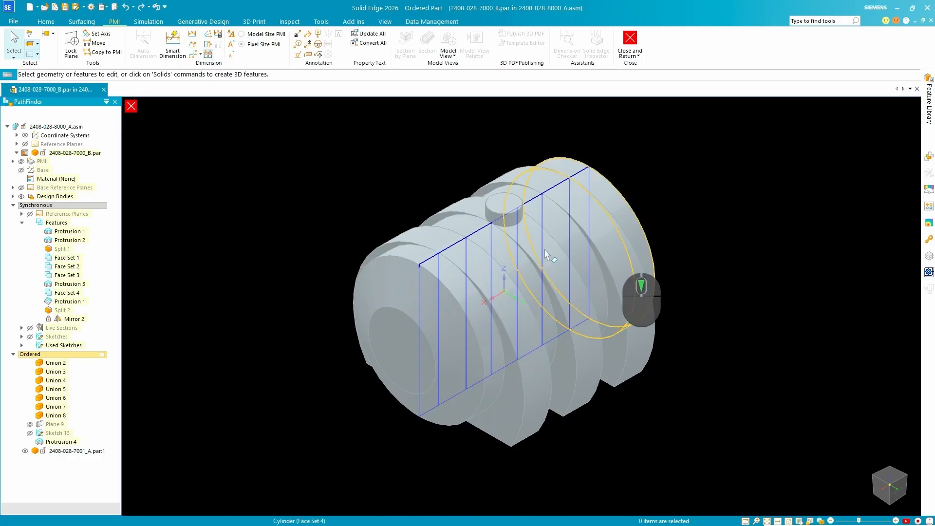
{"action": "left_click", "coordinate": [45, 21]}
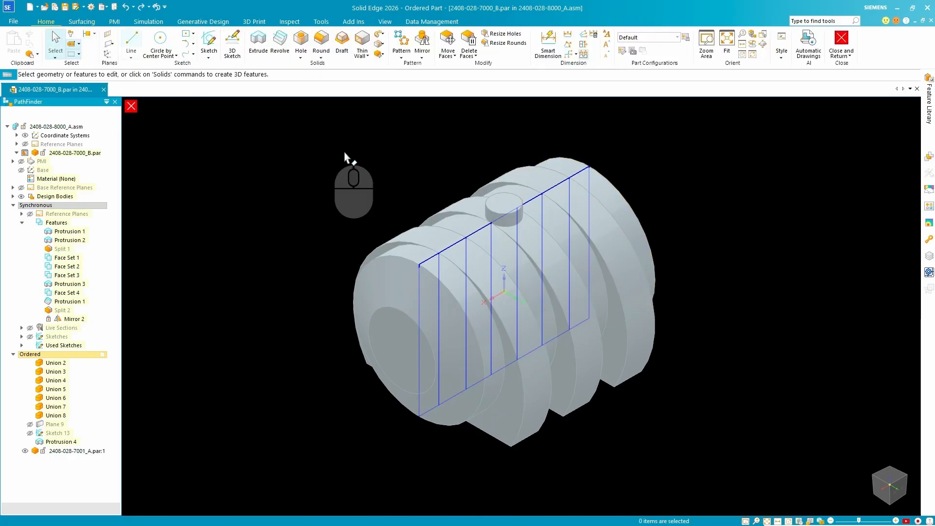
Start a Thin Wall on the tank body with a common thickness of 4 mm.
{"action": "scroll", "coordinate": [331, 146], "scroll_direction": "up", "scroll_amount": 2}
{"action": "left_click", "coordinate": [361, 44]}
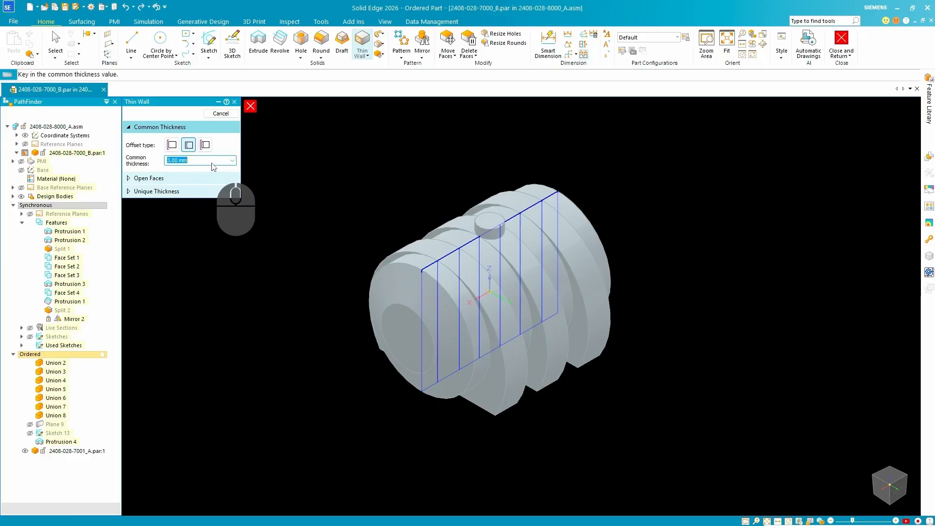
{"action": "left_click", "coordinate": [192, 147]}
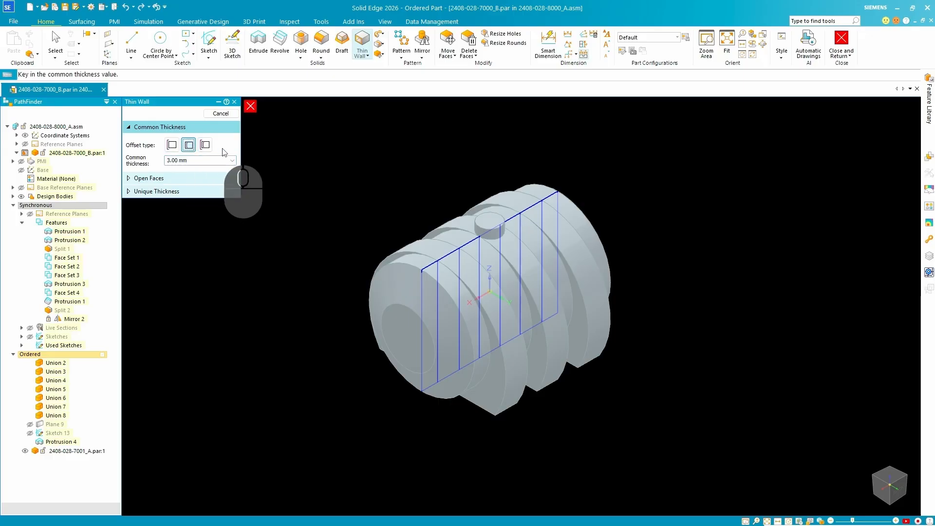
{"action": "left_click_drag", "start_coordinate": [210, 162], "coordinate": [145, 166]}
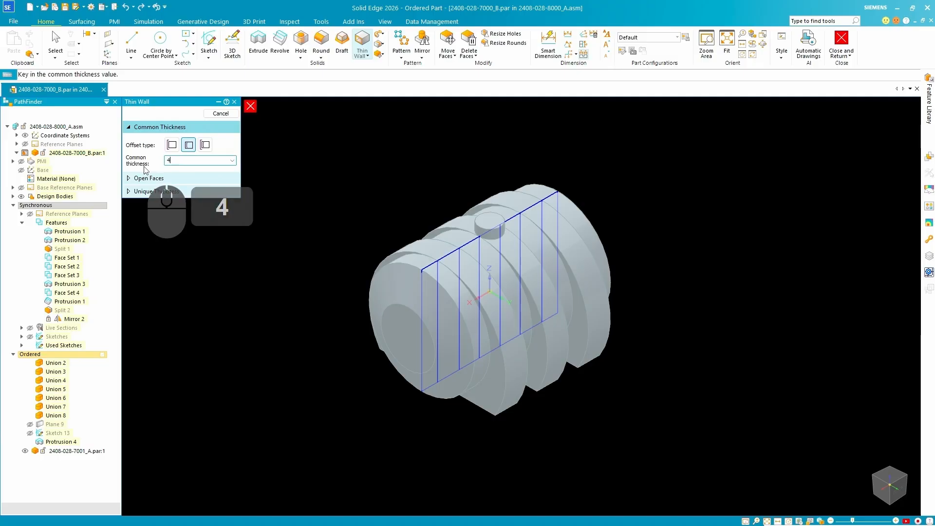
{"action": "type", "text": "4"}
{"action": "key", "text": "Return"}
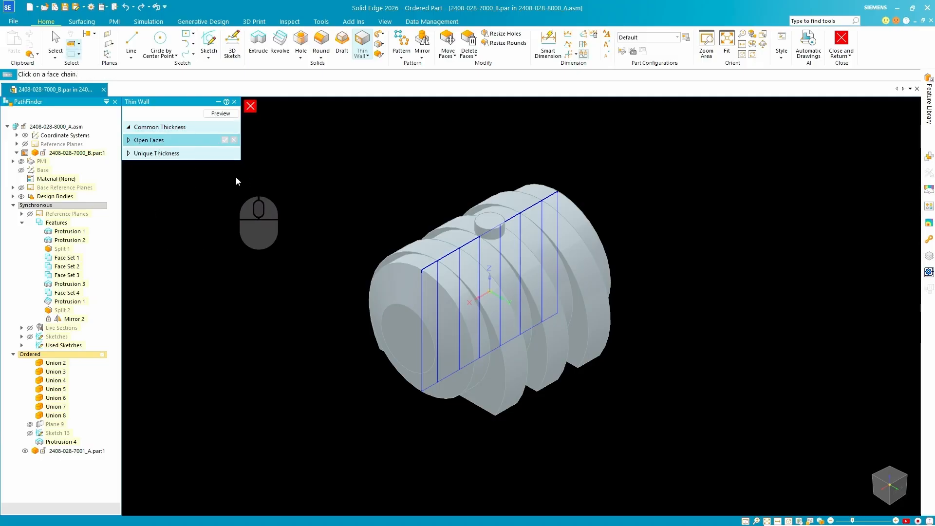
Finish the thin wall with the top face of the cylindrical neck as open face, and return to the assembly.
{"action": "left_click", "coordinate": [196, 153]}
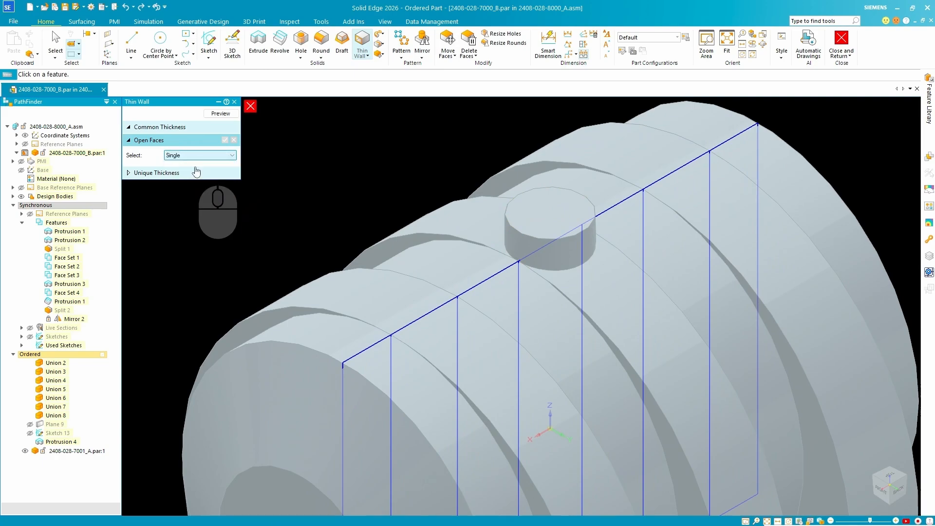
{"action": "left_click", "coordinate": [550, 223]}
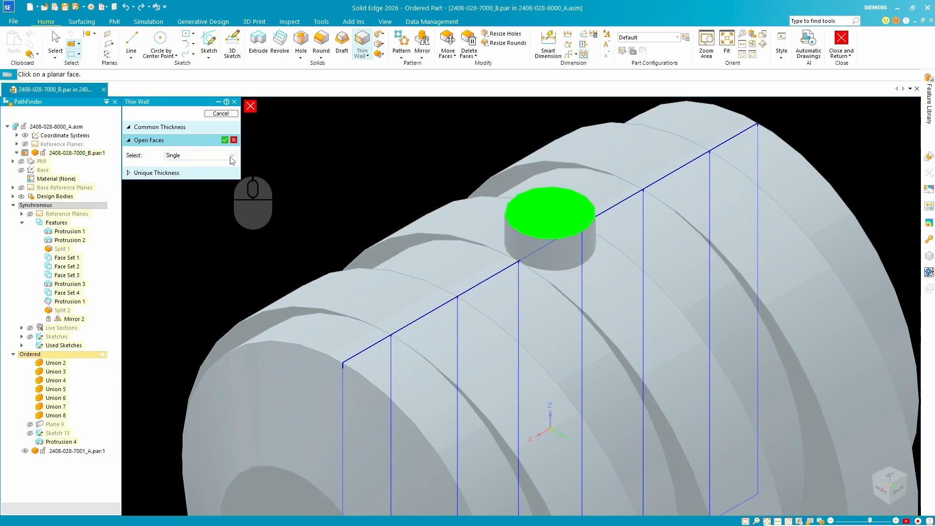
{"action": "left_click", "coordinate": [224, 140]}
{"action": "left_click", "coordinate": [220, 113]}
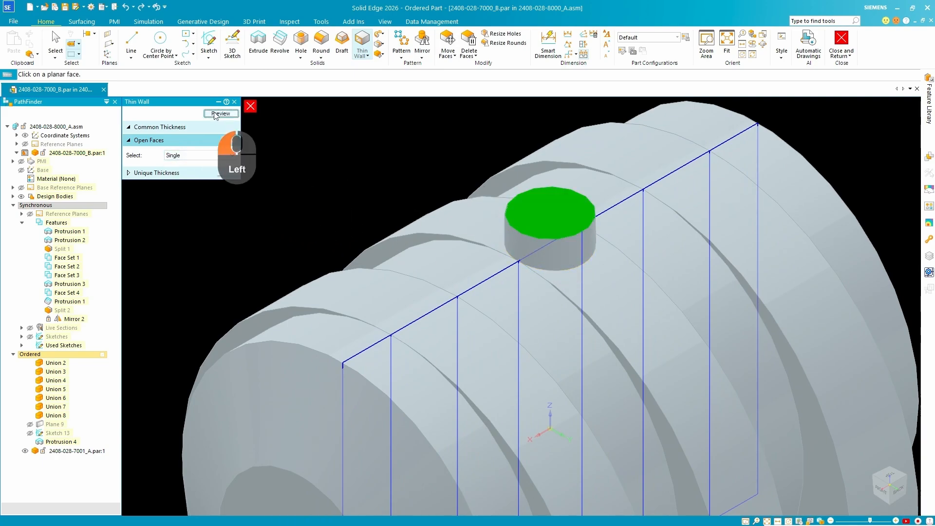
{"action": "scroll", "coordinate": [422, 209], "scroll_direction": "up", "scroll_amount": 5}
{"action": "scroll", "coordinate": [422, 208], "scroll_direction": "down", "scroll_amount": 6}
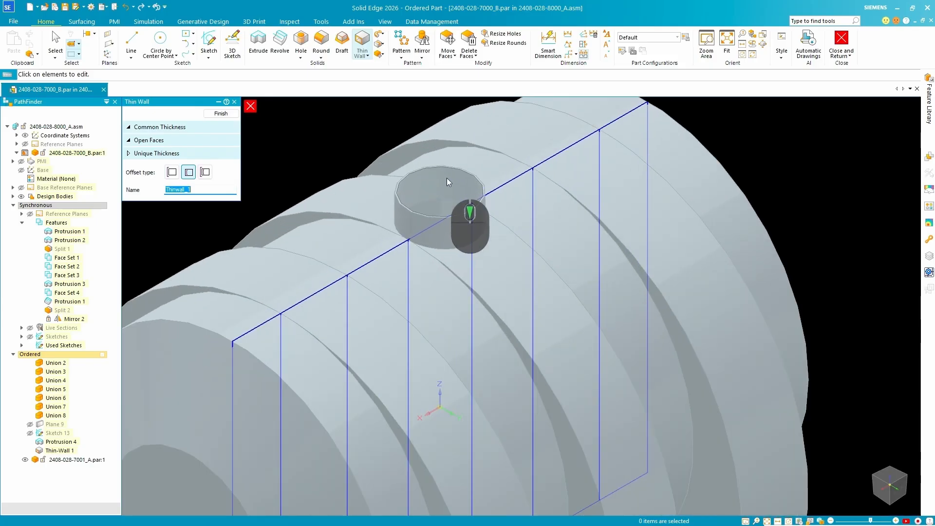
{"action": "scroll", "coordinate": [457, 181], "scroll_direction": "up", "scroll_amount": 6}
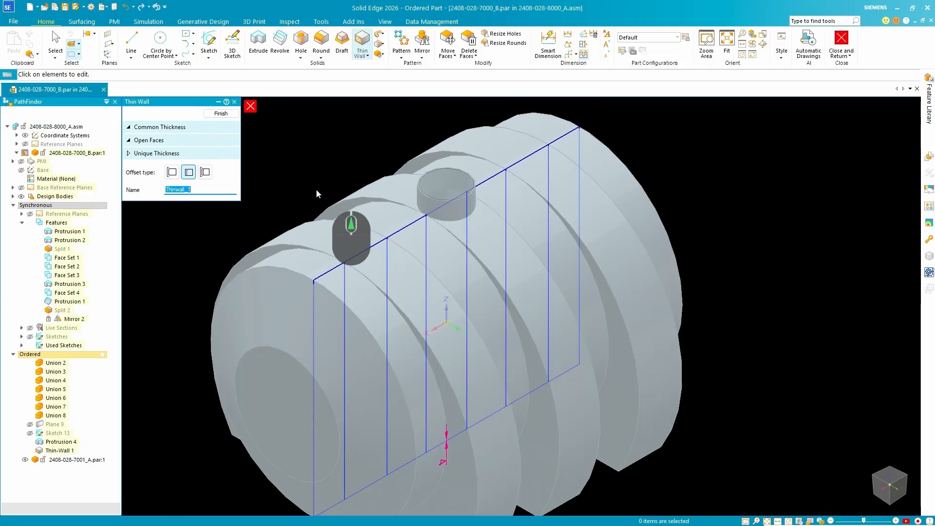
{"action": "left_click", "coordinate": [220, 112]}
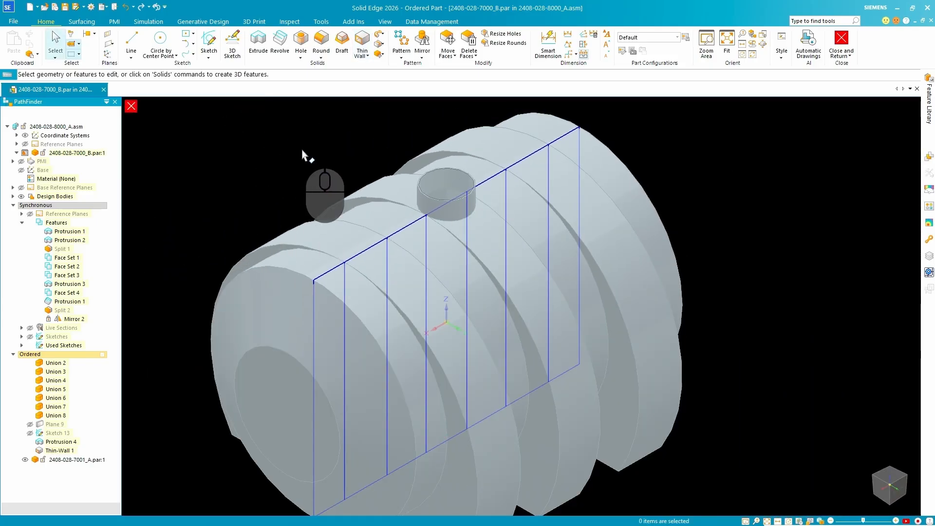
{"action": "scroll", "coordinate": [140, 122], "scroll_direction": "down", "scroll_amount": 2}
{"action": "left_click", "coordinate": [131, 106]}
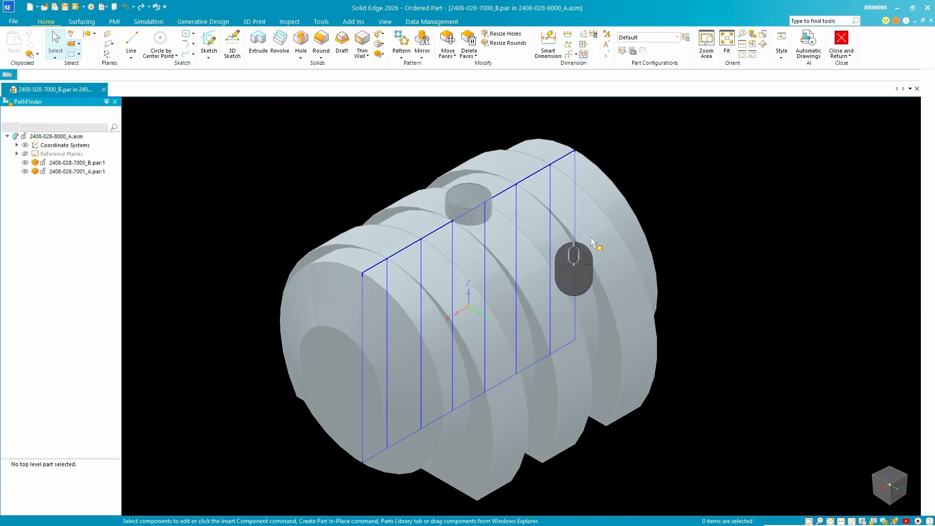
{"action": "left_click", "coordinate": [64, 163]}
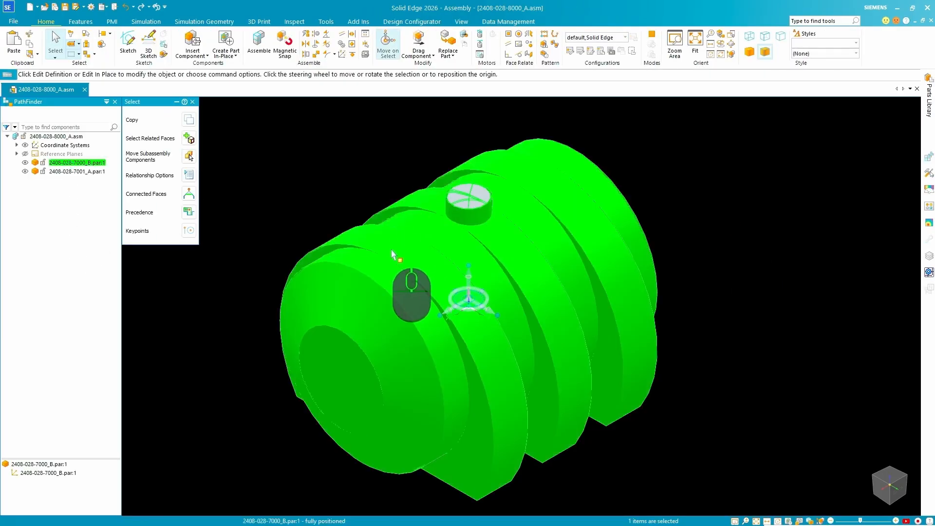
{"action": "scroll", "coordinate": [441, 215], "scroll_direction": "down", "scroll_amount": 5}
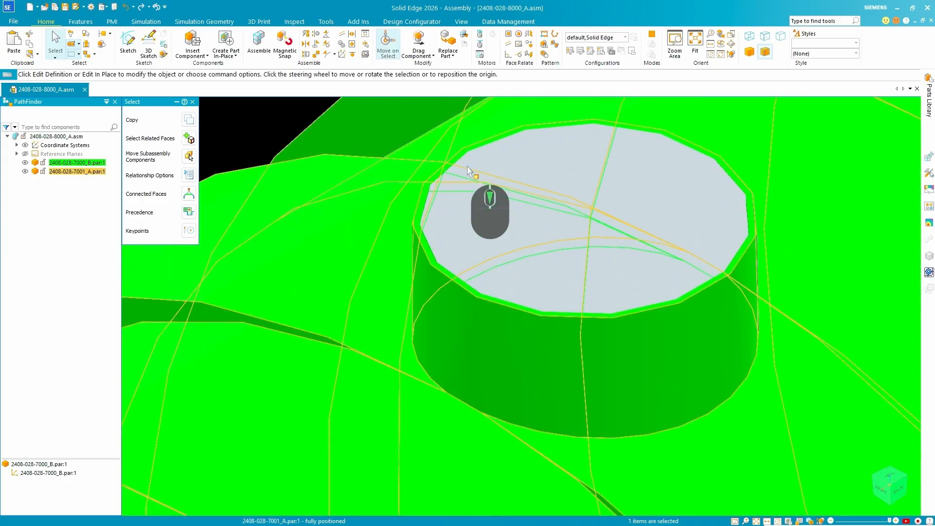
{"action": "scroll", "coordinate": [457, 175], "scroll_direction": "up", "scroll_amount": 5}
{"action": "left_click", "coordinate": [78, 171]}
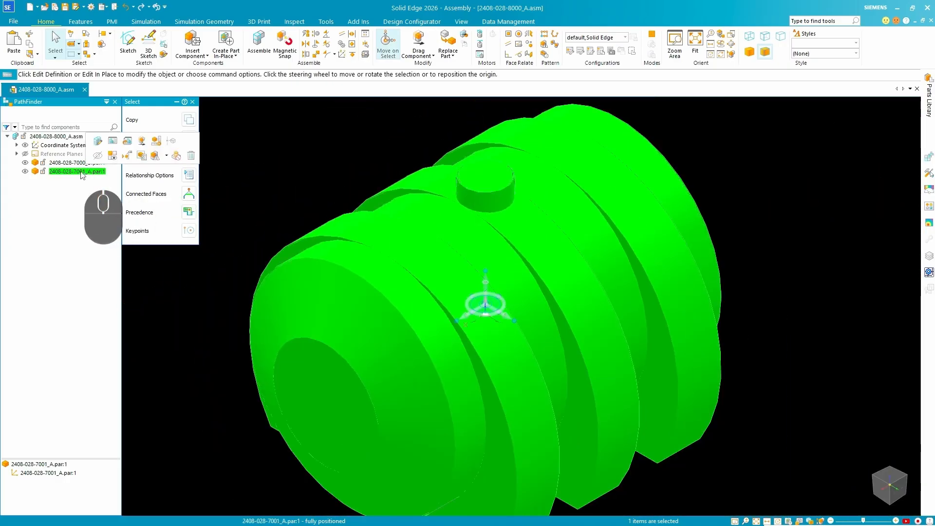
{"action": "scroll", "coordinate": [462, 267], "scroll_direction": "down", "scroll_amount": 6}
{"action": "scroll", "coordinate": [461, 267], "scroll_direction": "up", "scroll_amount": 8}
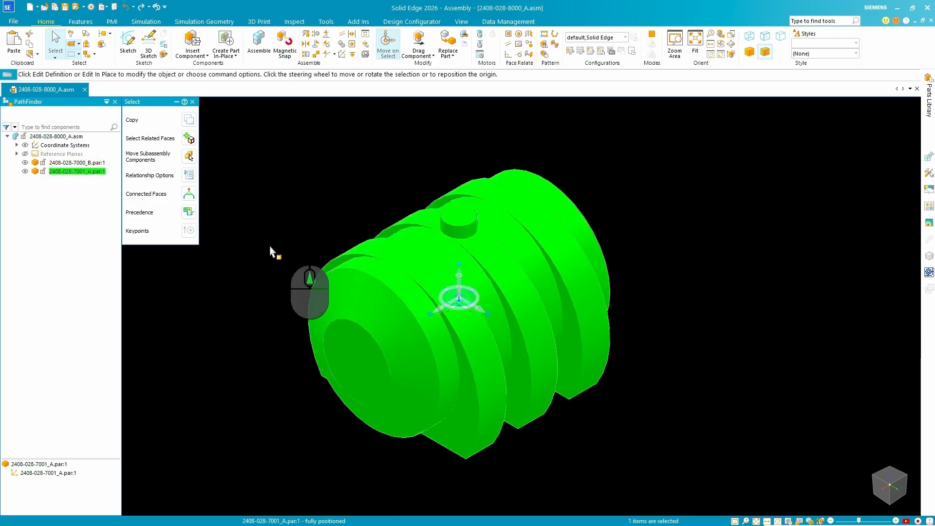
{"action": "right_click", "coordinate": [61, 172]}
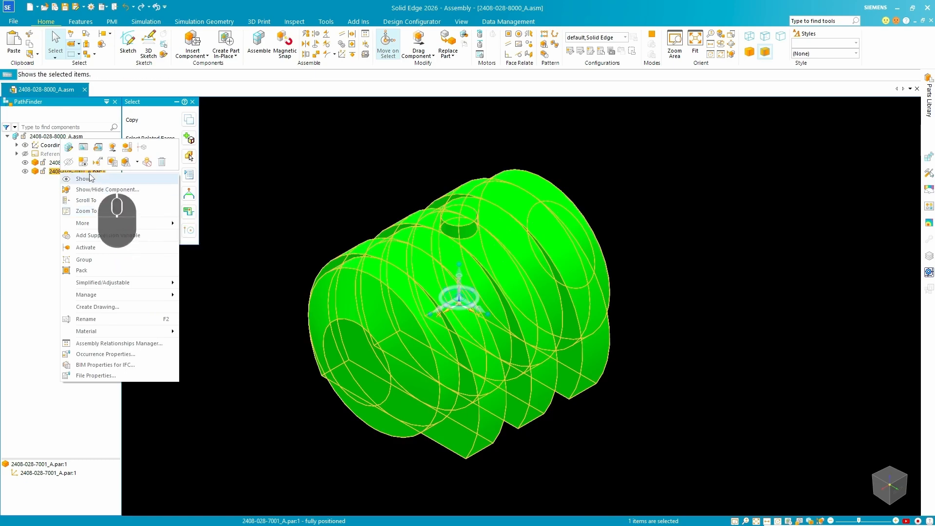
{"action": "left_click", "coordinate": [83, 199]}
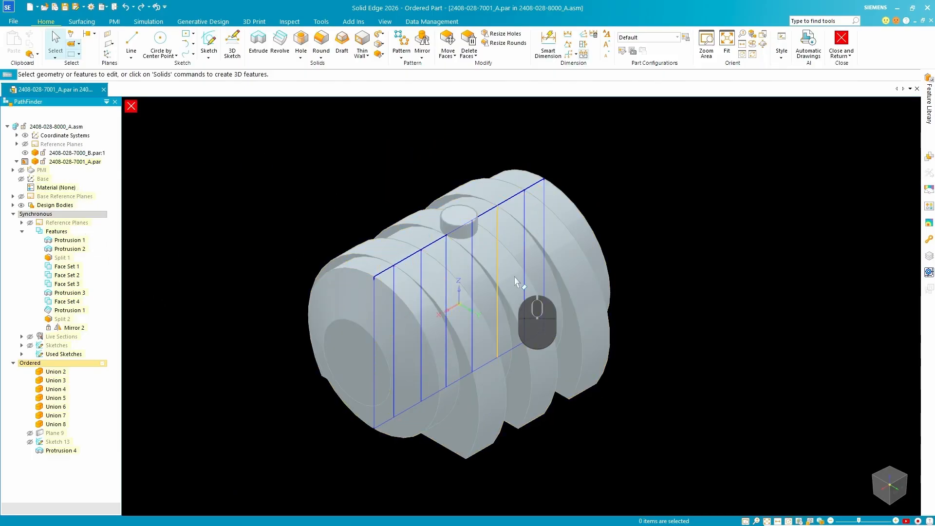
{"action": "scroll", "coordinate": [480, 198], "scroll_direction": "down", "scroll_amount": 4}
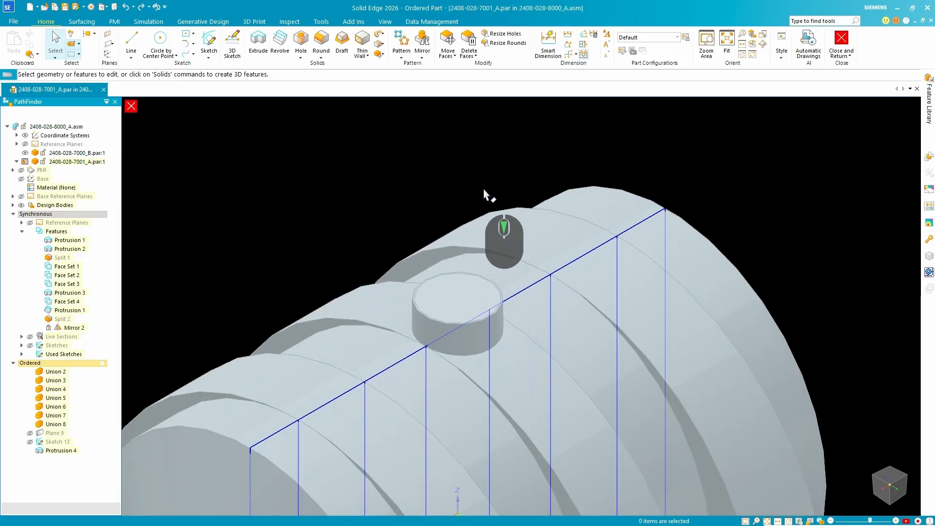
{"action": "scroll", "coordinate": [482, 204], "scroll_direction": "up", "scroll_amount": 3}
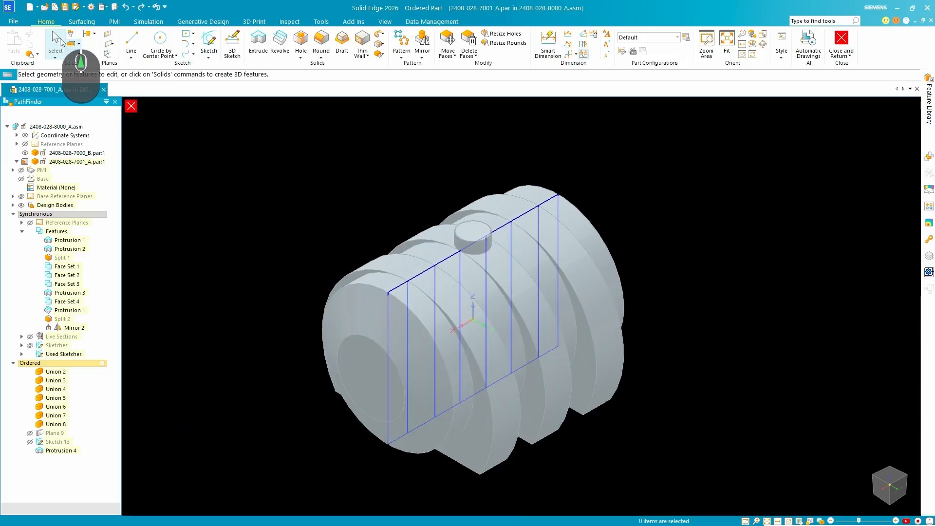
{"action": "left_click", "coordinate": [36, 54]}
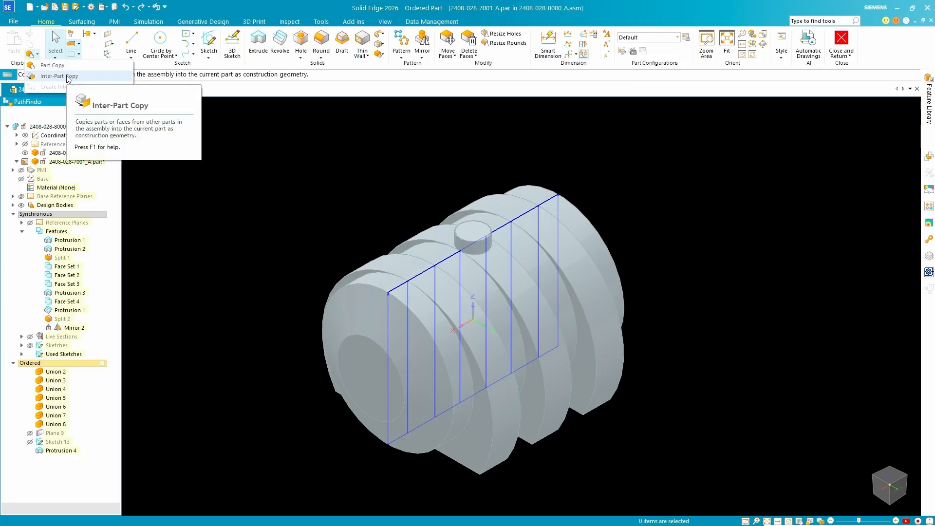
{"action": "left_click", "coordinate": [68, 78]}
{"action": "scroll", "coordinate": [479, 218], "scroll_direction": "down", "scroll_amount": 3}
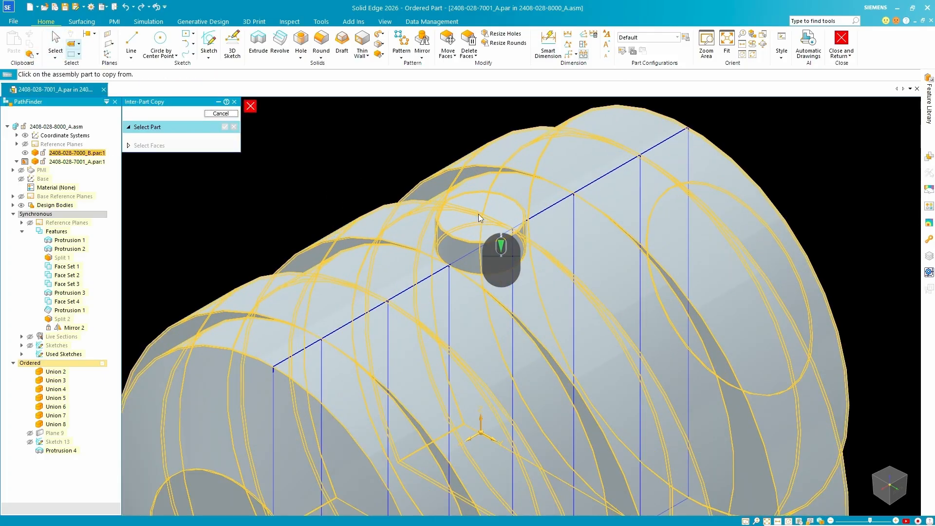
{"action": "left_click", "coordinate": [480, 218]}
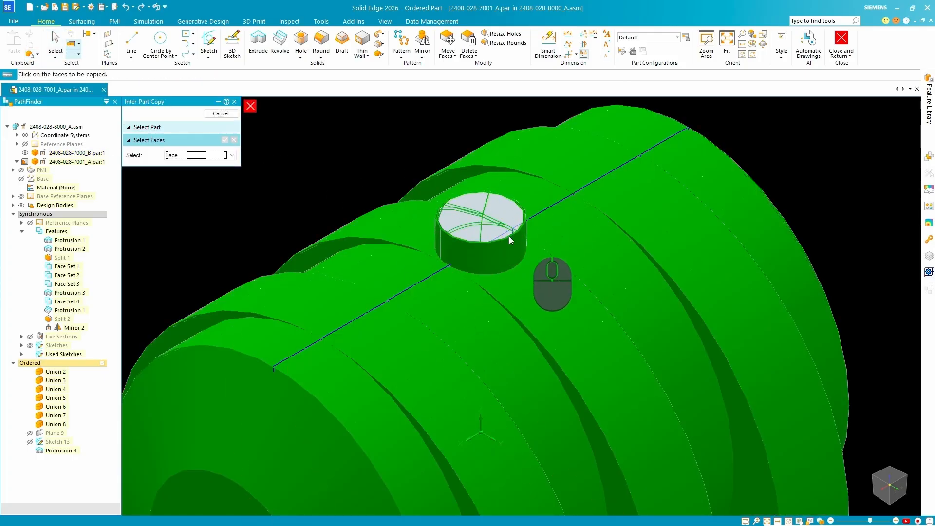
{"action": "scroll", "coordinate": [510, 240], "scroll_direction": "up", "scroll_amount": 5}
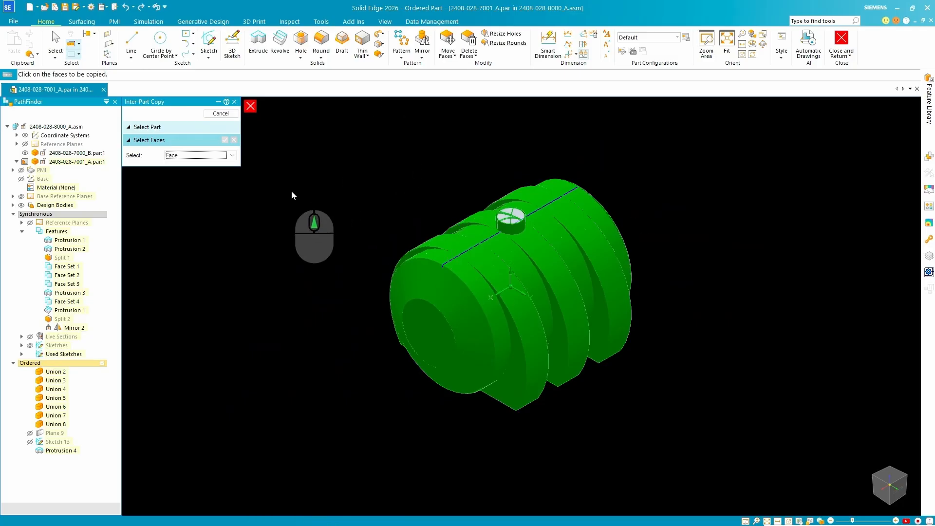
{"action": "left_click", "coordinate": [233, 156]}
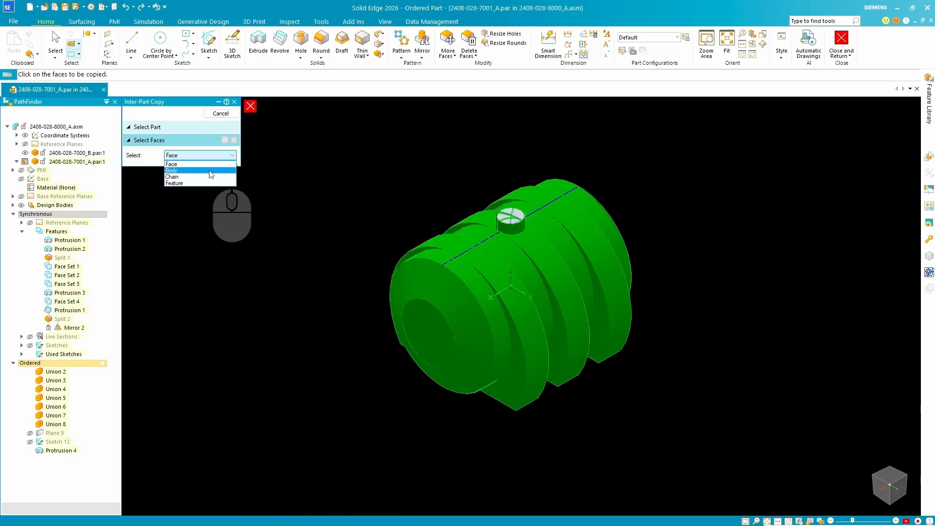
{"action": "left_click", "coordinate": [190, 166]}
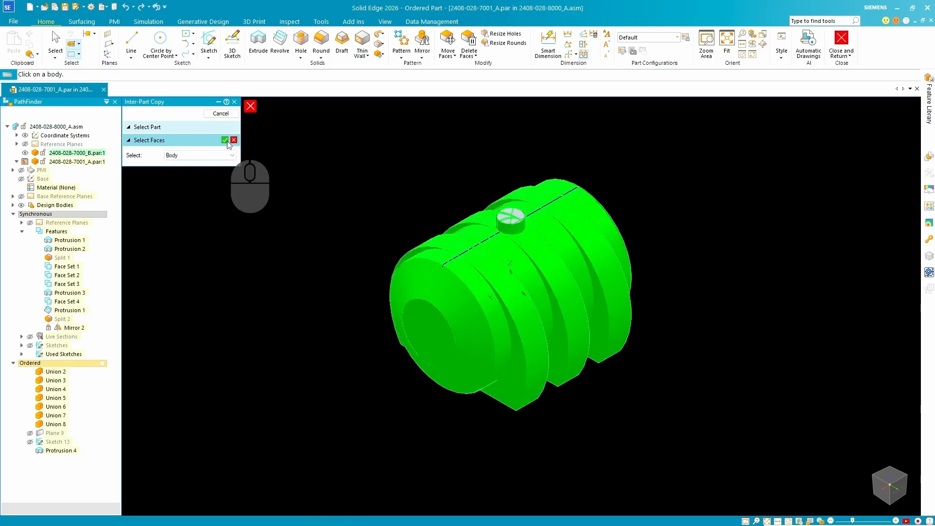
{"action": "left_click", "coordinate": [226, 141]}
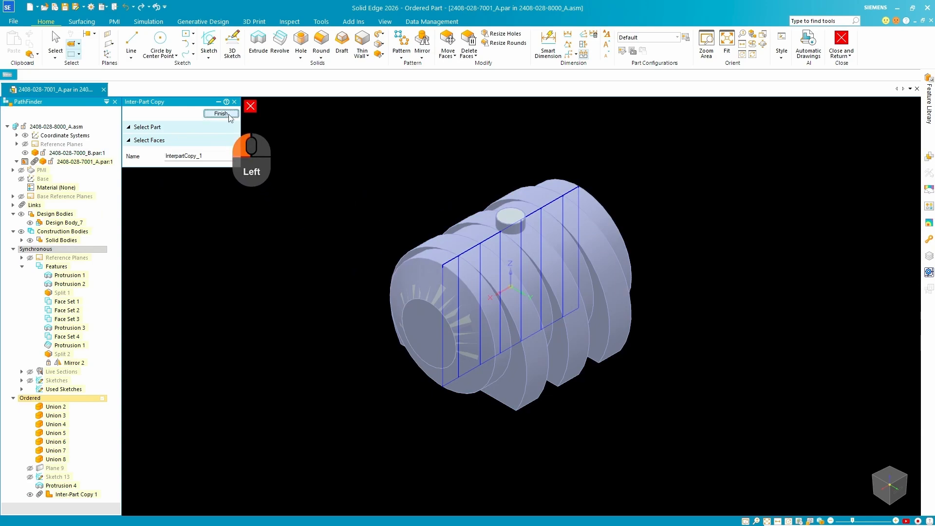
{"action": "left_click", "coordinate": [229, 116]}
{"action": "left_click", "coordinate": [233, 117]}
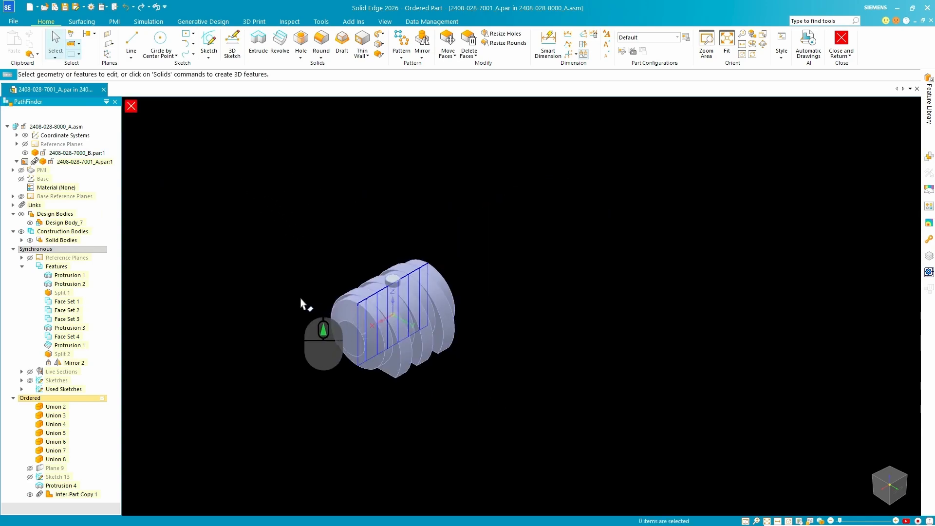
Save the part and close the in-place editing to return to the assembly.
{"action": "scroll", "coordinate": [195, 282], "scroll_direction": "up", "scroll_amount": 2}
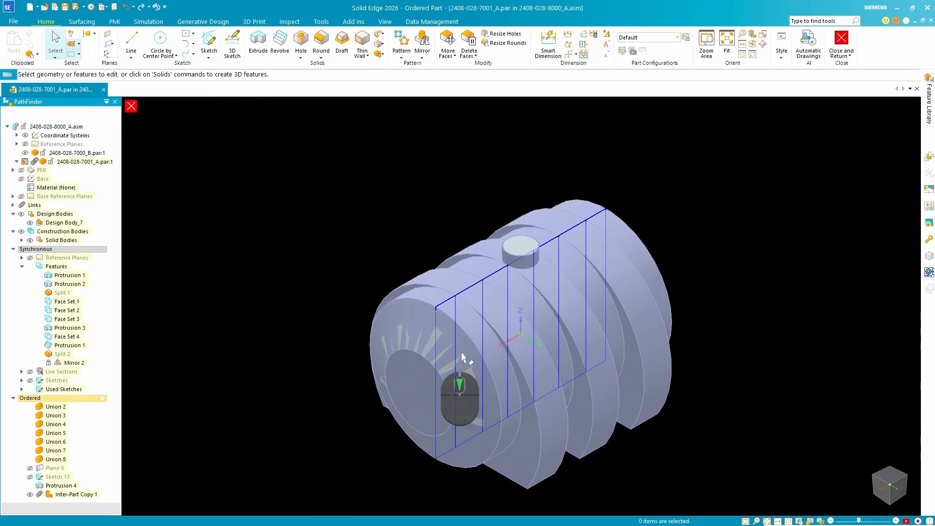
{"action": "scroll", "coordinate": [533, 290], "scroll_direction": "up", "scroll_amount": 3}
{"action": "scroll", "coordinate": [579, 255], "scroll_direction": "down", "scroll_amount": 3}
{"action": "scroll", "coordinate": [549, 197], "scroll_direction": "down", "scroll_amount": 4}
{"action": "scroll", "coordinate": [459, 226], "scroll_direction": "up", "scroll_amount": 3}
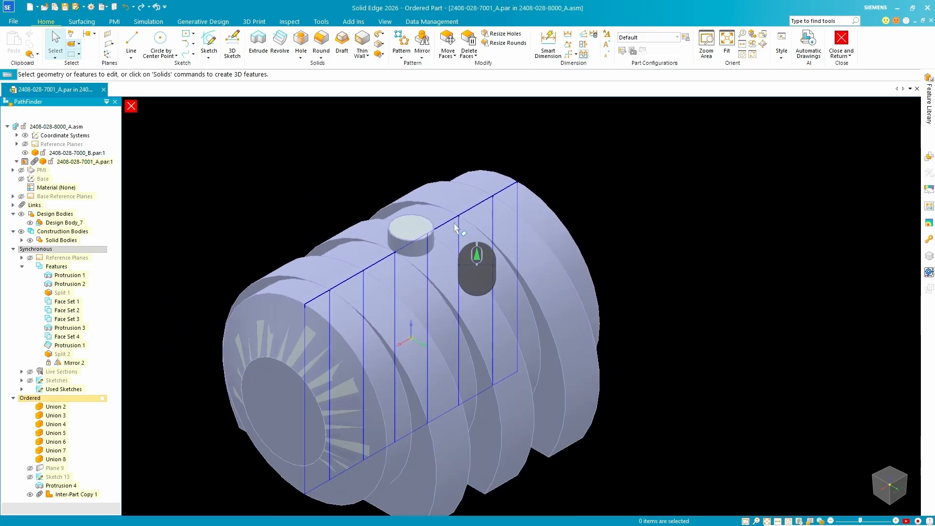
{"action": "scroll", "coordinate": [603, 321], "scroll_direction": "up", "scroll_amount": 1}
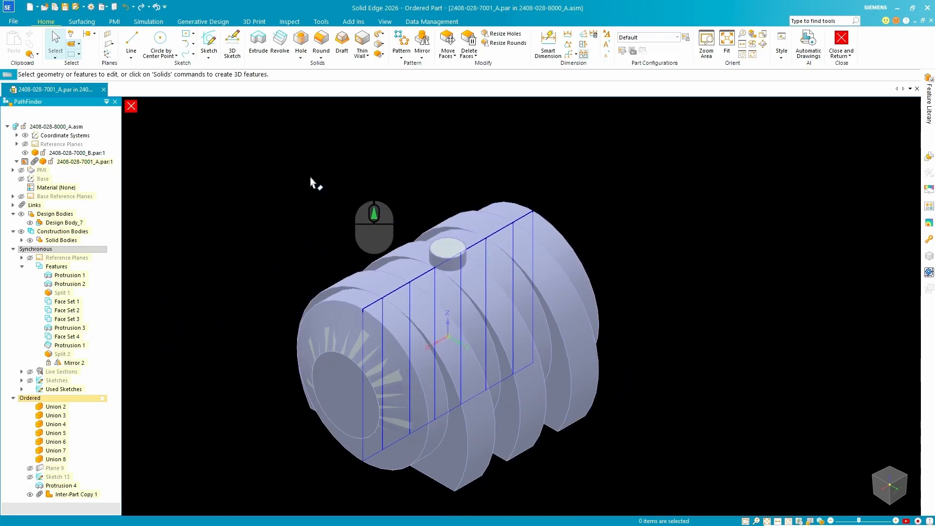
{"action": "left_click", "coordinate": [69, 8]}
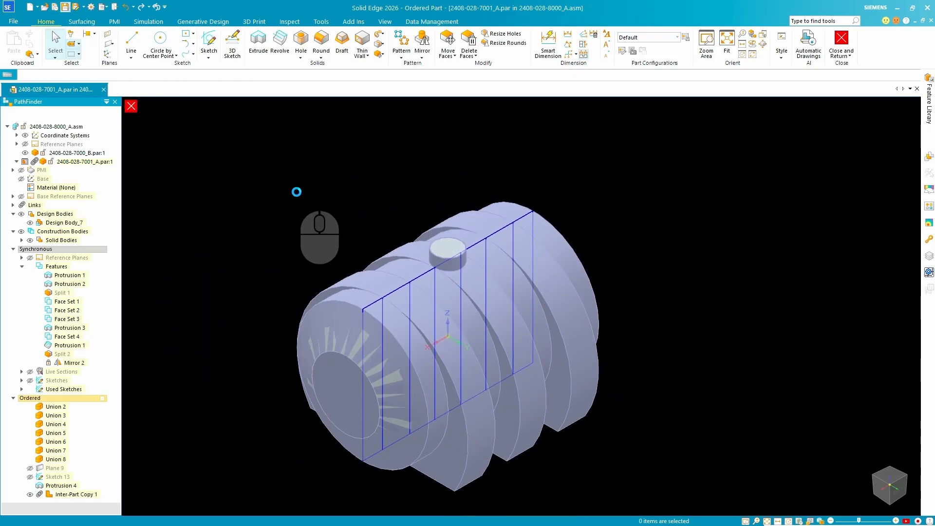
{"action": "left_click", "coordinate": [134, 107]}
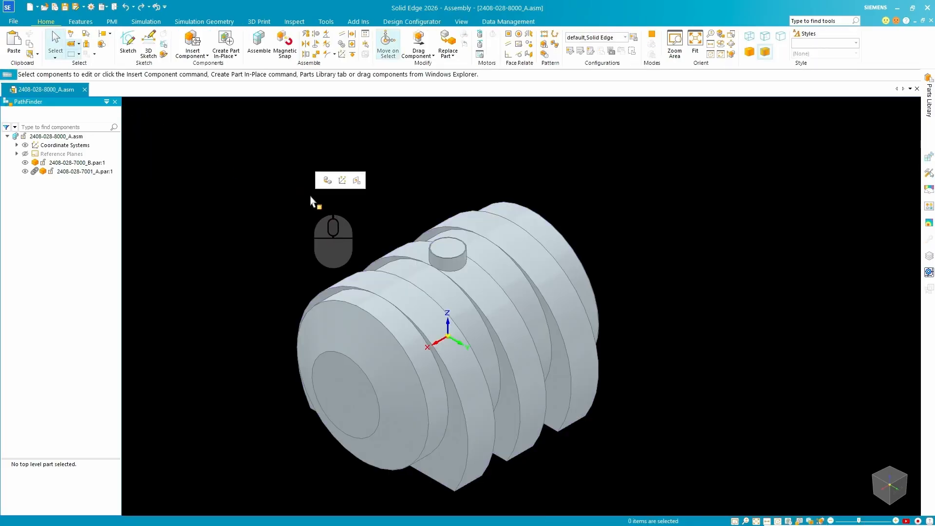
{"action": "left_click", "coordinate": [89, 173]}
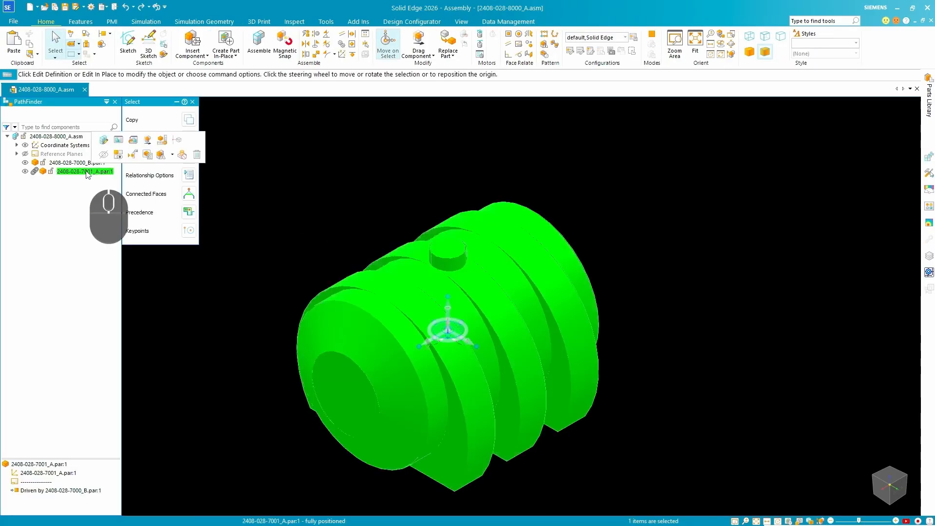
{"action": "left_click", "coordinate": [133, 139]}
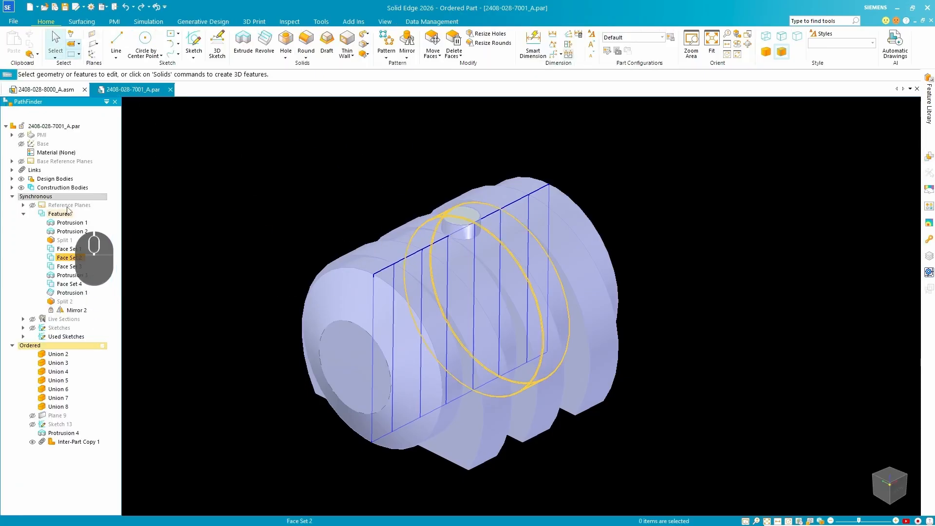
{"action": "left_click", "coordinate": [21, 187]}
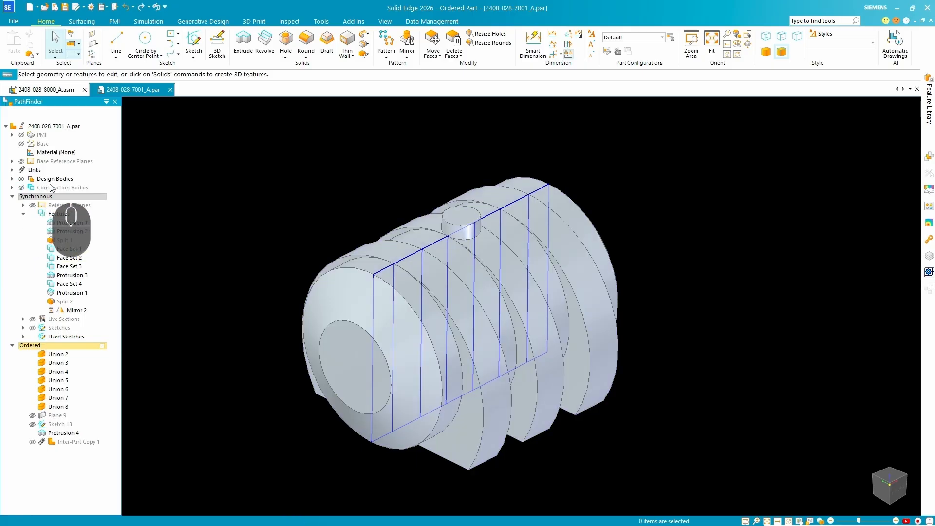
{"action": "scroll", "coordinate": [452, 272], "scroll_direction": "down", "scroll_amount": 3}
{"action": "scroll", "coordinate": [455, 267], "scroll_direction": "up", "scroll_amount": 3}
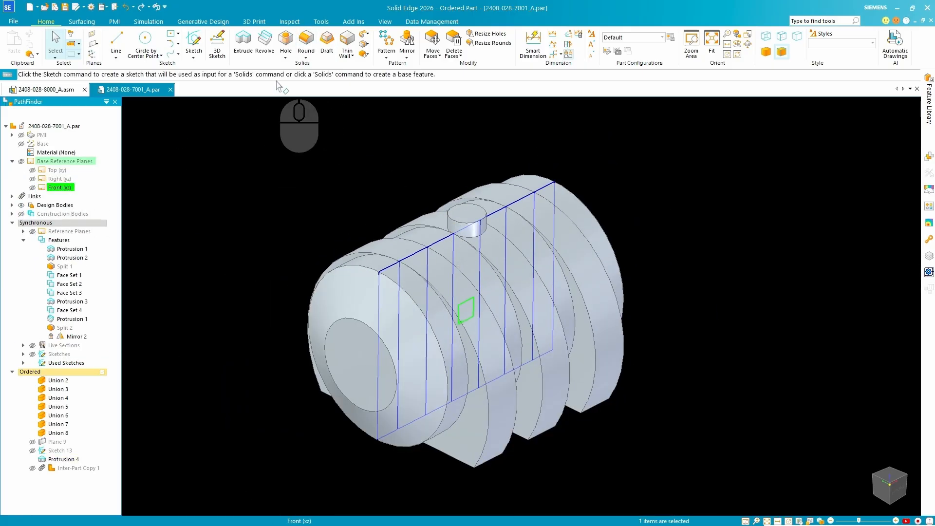
Preview a lengthwise section by plane through the tank, and isolate the construction bodies temporarily to examine the neck of the copied tank.
{"action": "left_click", "coordinate": [395, 44]}
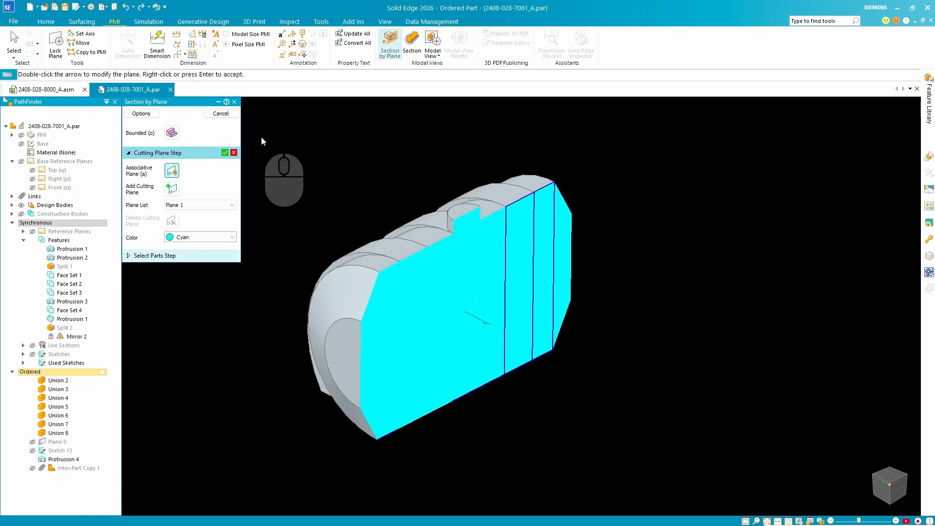
{"action": "key", "text": "Escape"}
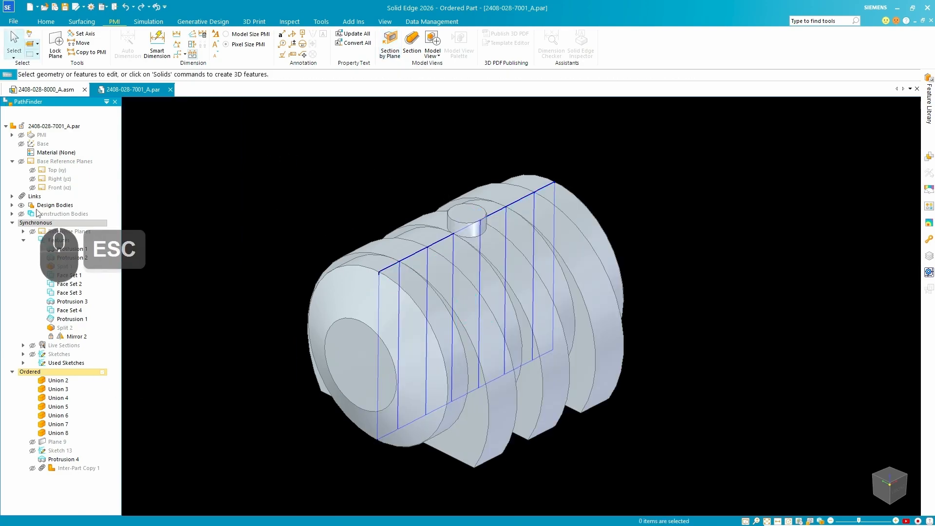
{"action": "left_click", "coordinate": [22, 215]}
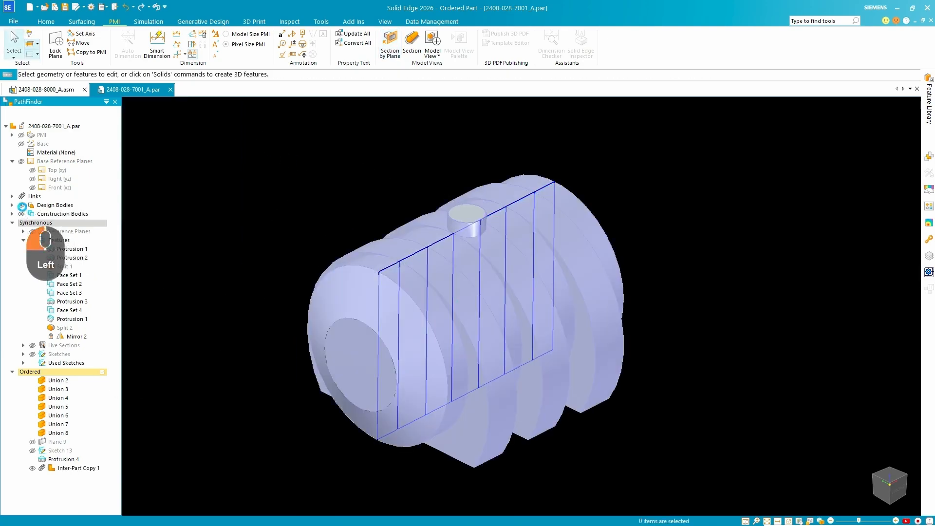
{"action": "left_click", "coordinate": [22, 205]}
{"action": "scroll", "coordinate": [471, 214], "scroll_direction": "down", "scroll_amount": 6}
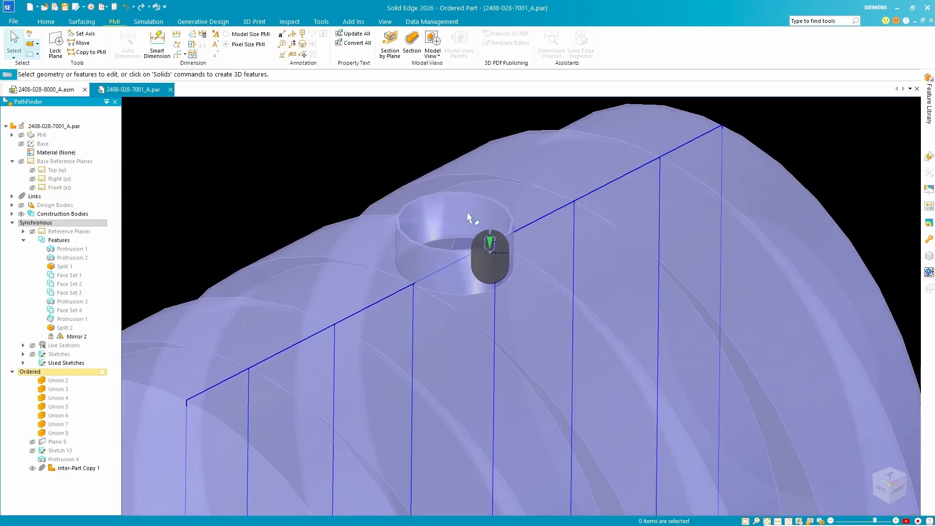
{"action": "scroll", "coordinate": [476, 212], "scroll_direction": "up", "scroll_amount": 8}
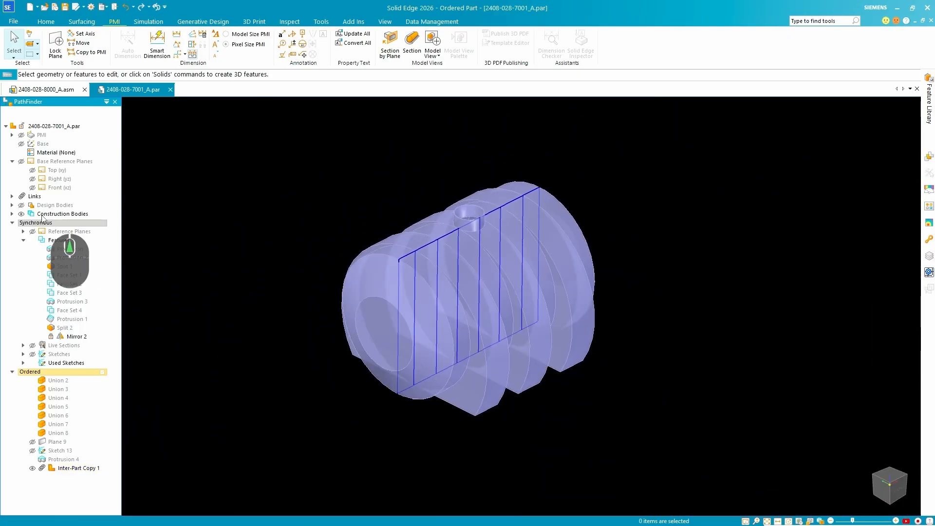
{"action": "left_click", "coordinate": [21, 205]}
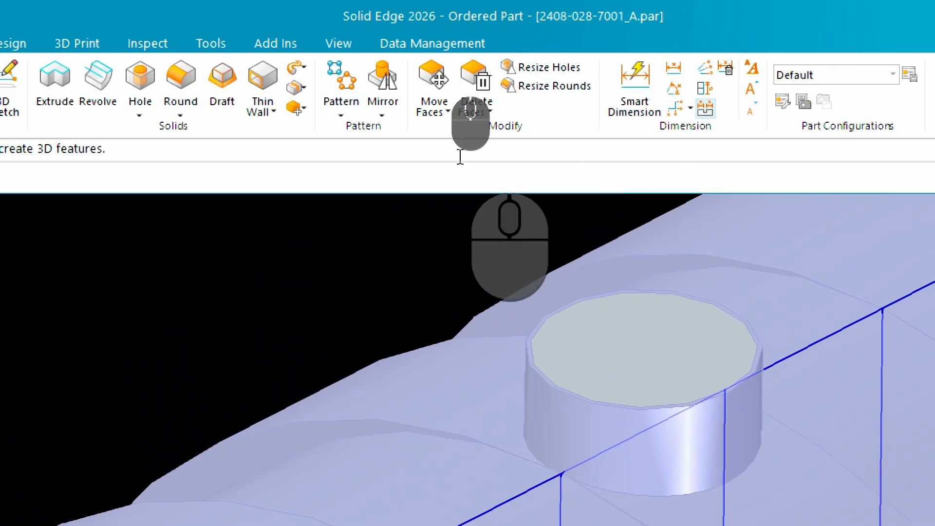
Subtract the inter-part copied tank from Design Body_7, using Design Body_7 as the target and the construction solid as the tool.
{"action": "left_click", "coordinate": [298, 108]}
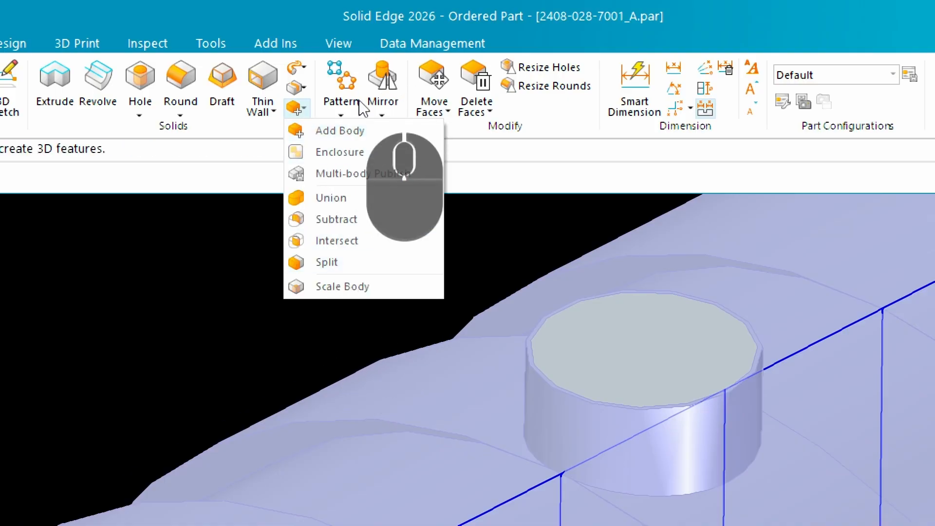
{"action": "left_click", "coordinate": [312, 222]}
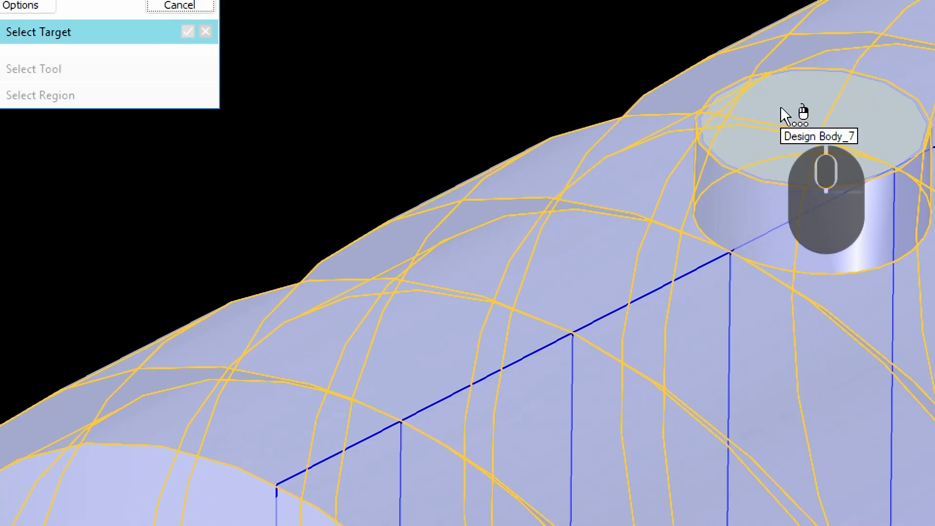
{"action": "scroll", "coordinate": [779, 106], "scroll_direction": "up", "scroll_amount": 2}
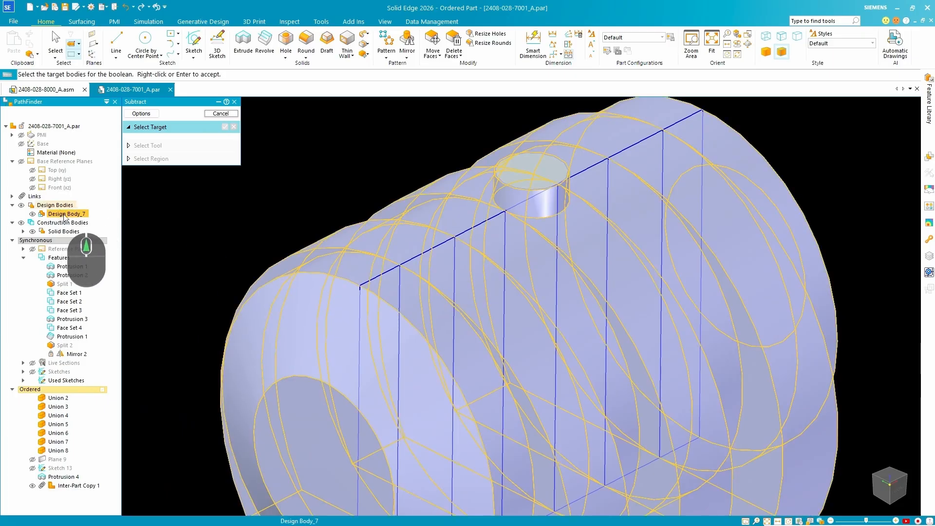
{"action": "left_click", "coordinate": [65, 215]}
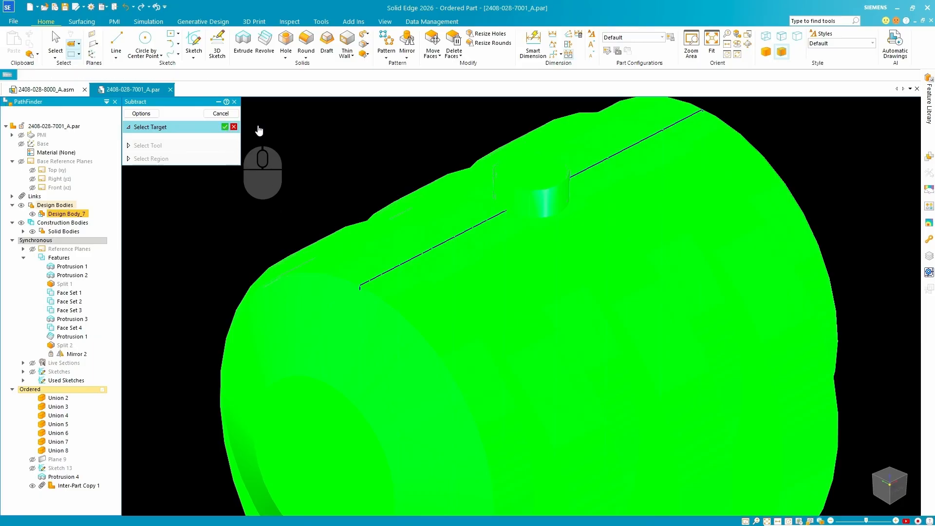
{"action": "right_click", "coordinate": [259, 131]}
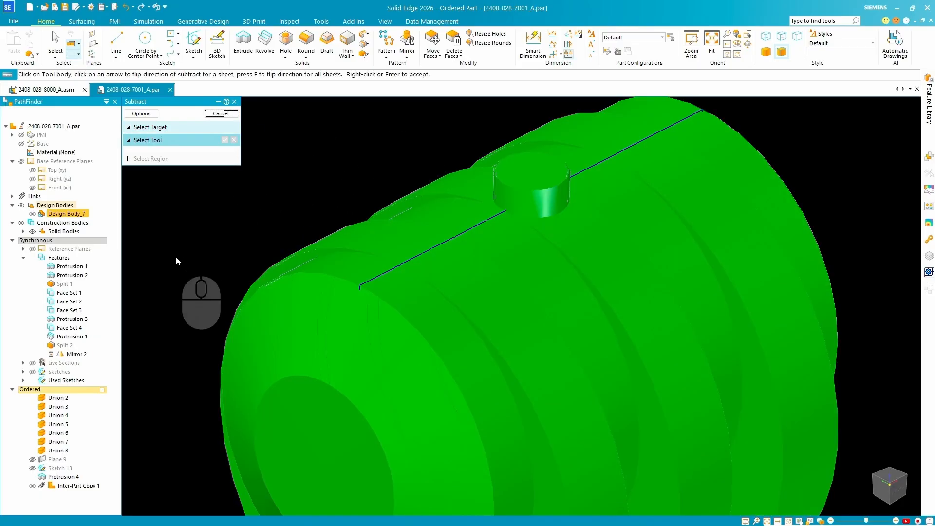
{"action": "left_click", "coordinate": [63, 232]}
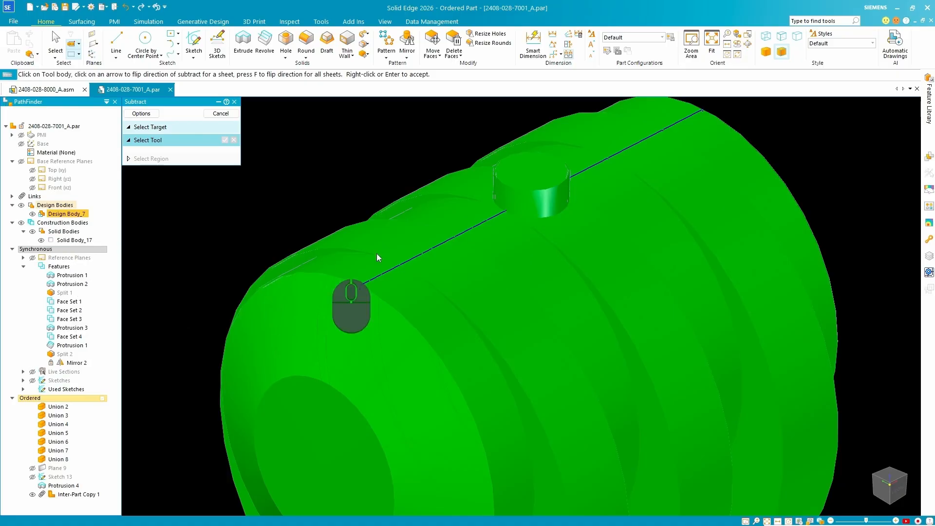
{"action": "left_click", "coordinate": [421, 245]}
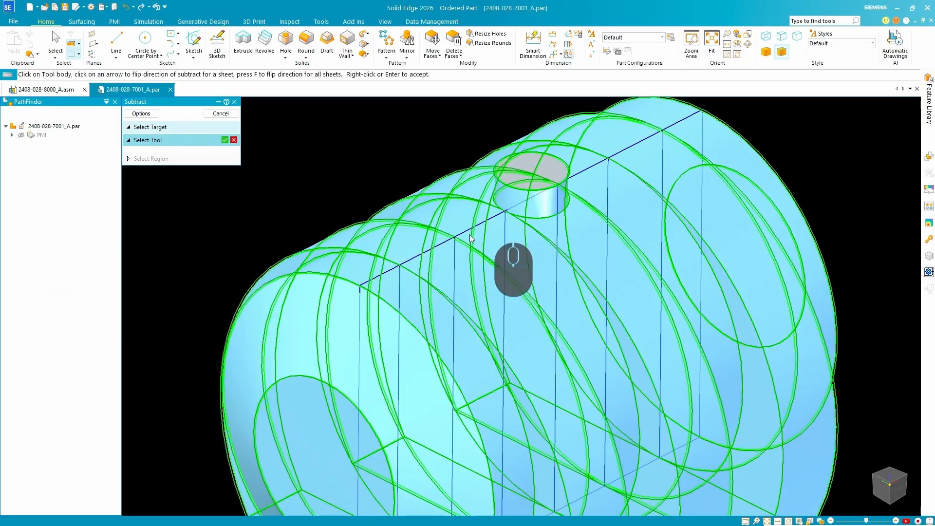
{"action": "left_click", "coordinate": [225, 140]}
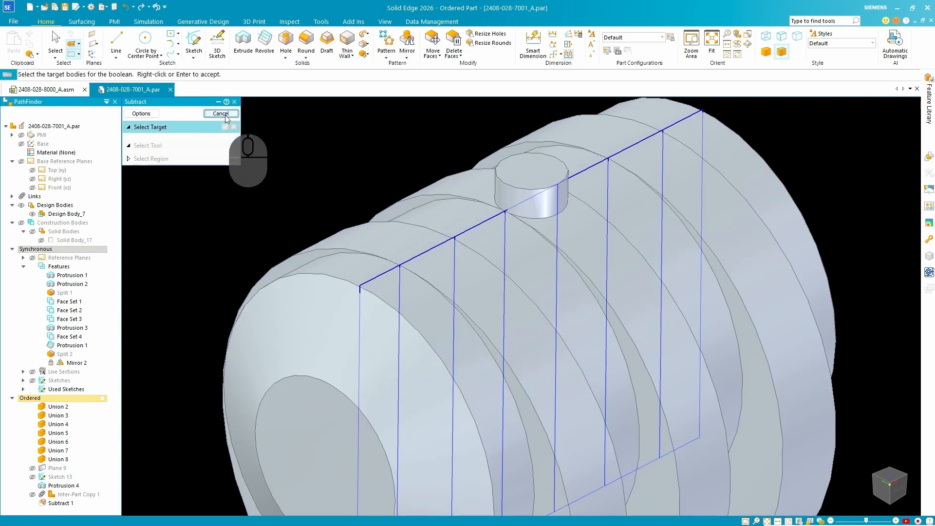
{"action": "left_click", "coordinate": [225, 114]}
{"action": "scroll", "coordinate": [344, 202], "scroll_direction": "down", "scroll_amount": 4}
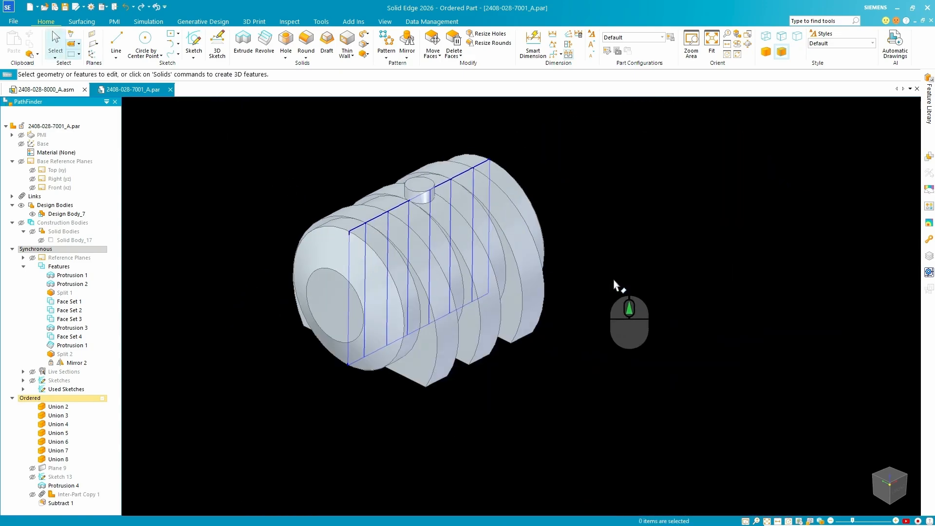
{"action": "middle_click_drag", "start_coordinate": [617, 287], "coordinate": [298, 371]}
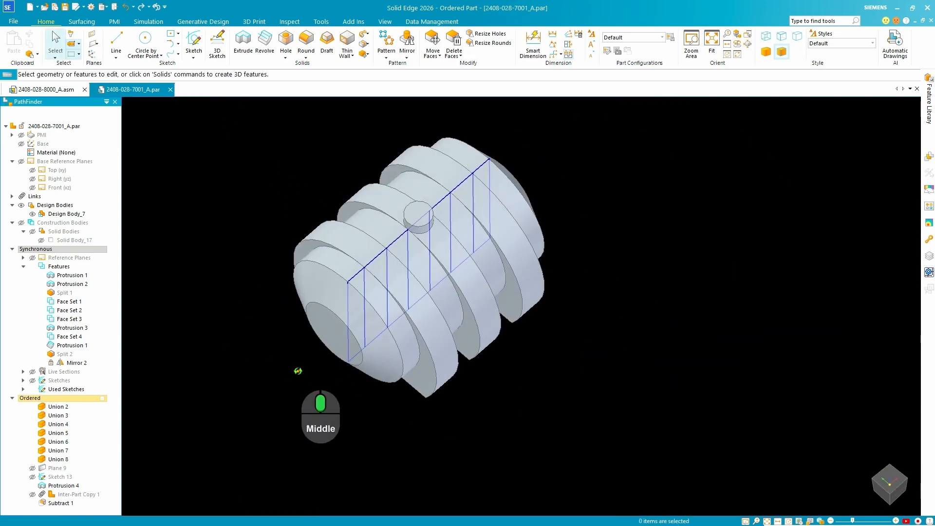
{"action": "left_click", "coordinate": [64, 7]}
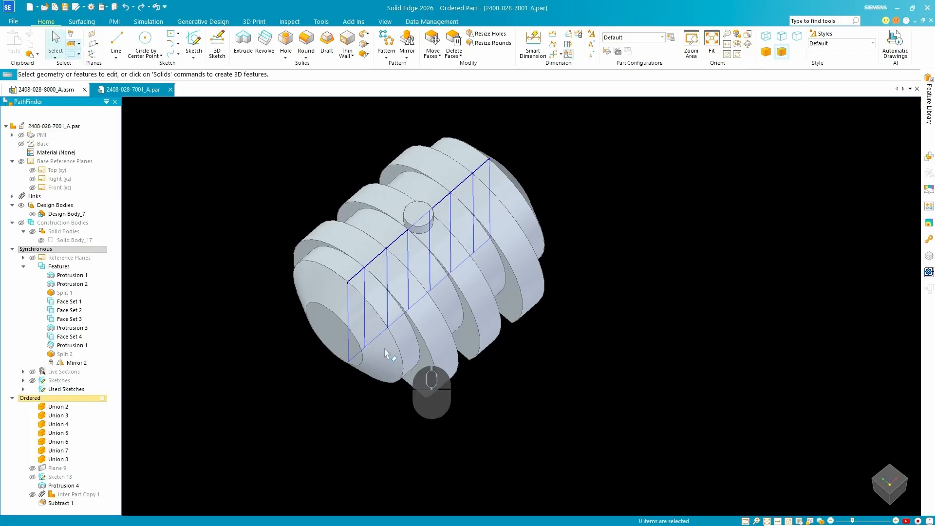
Suppress the Subtract 1 feature in the part.
{"action": "middle_click_drag", "start_coordinate": [462, 287], "coordinate": [536, 276]}
{"action": "scroll", "coordinate": [466, 277], "scroll_direction": "up", "scroll_amount": 3}
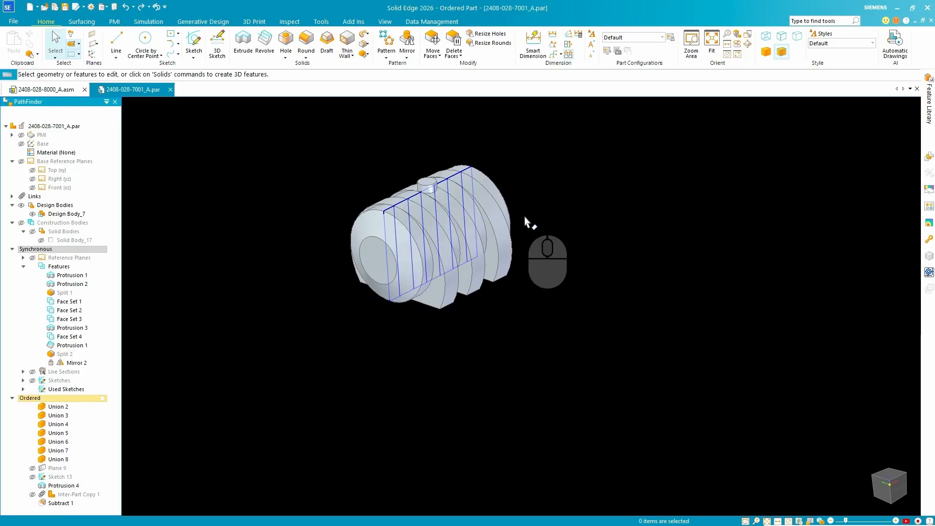
{"action": "left_click", "coordinate": [57, 503]}
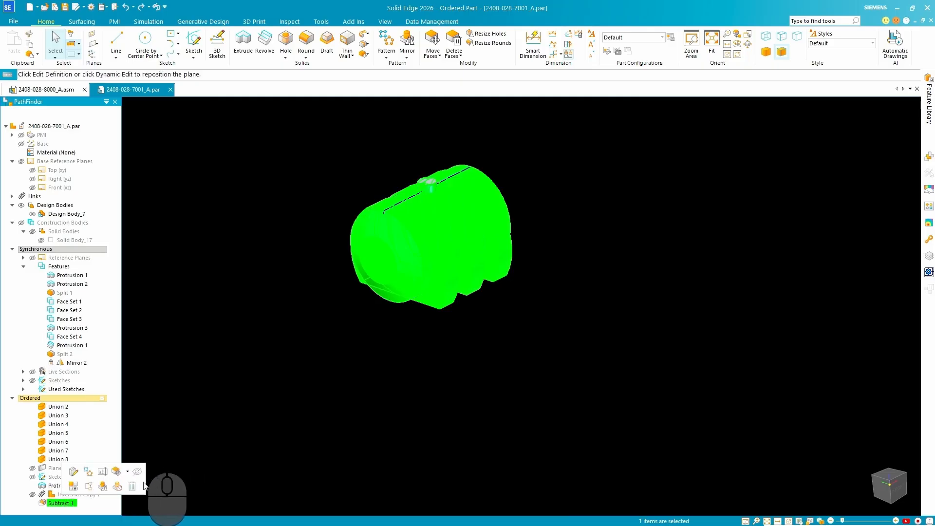
{"action": "left_click", "coordinate": [117, 486]}
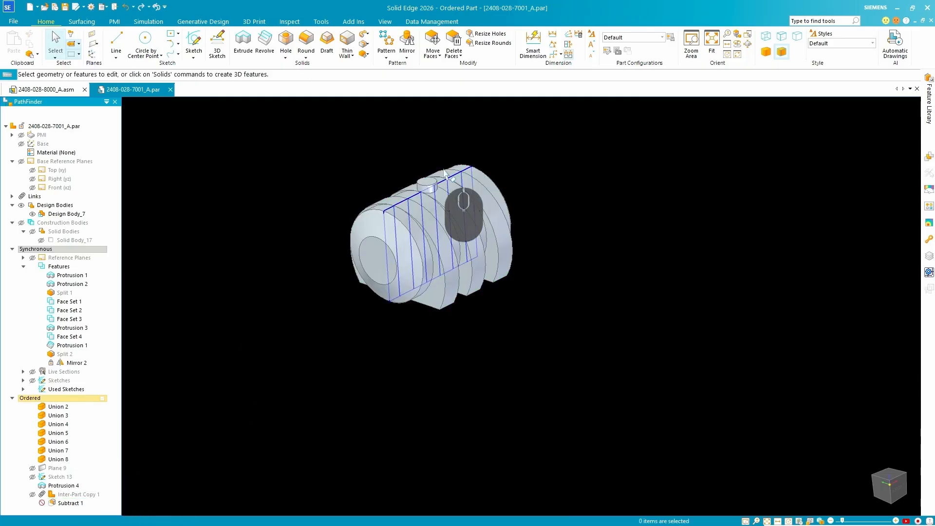
Try to update the part's physical properties without an assigned material, and close the dialog.
{"action": "scroll", "coordinate": [444, 171], "scroll_direction": "up", "scroll_amount": 3}
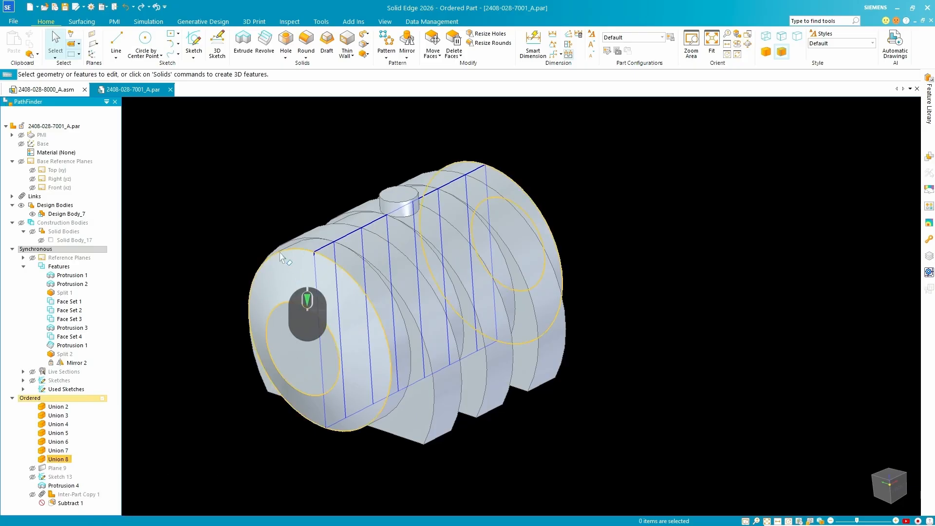
{"action": "left_click", "coordinate": [283, 23]}
{"action": "left_click", "coordinate": [108, 41]}
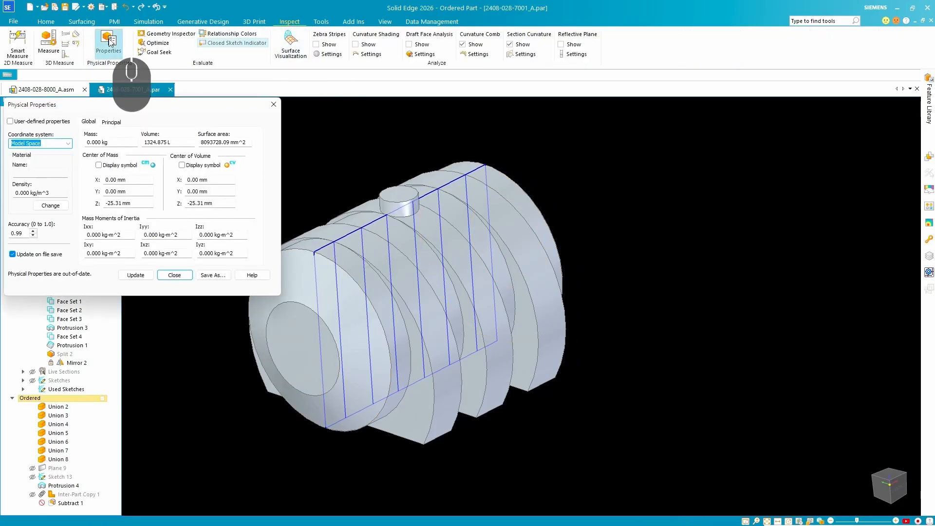
{"action": "left_click", "coordinate": [194, 277]}
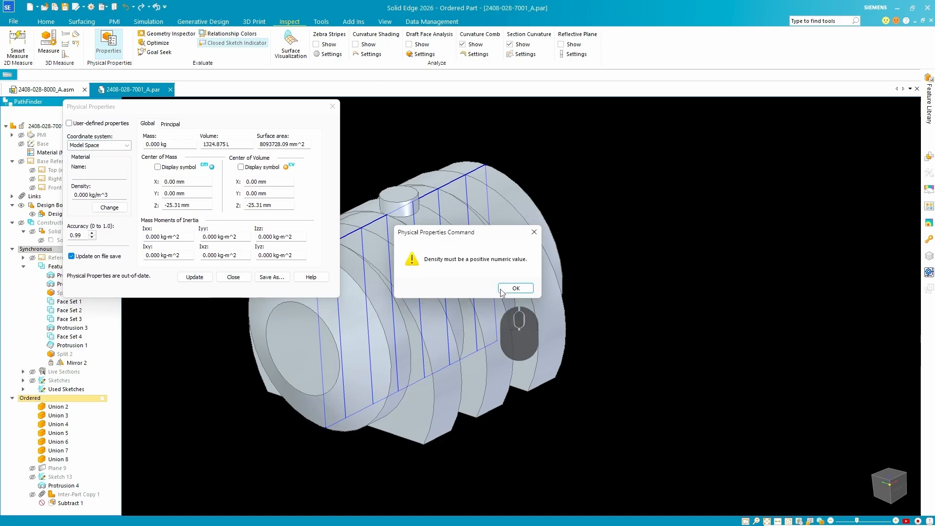
{"action": "left_click", "coordinate": [515, 288]}
{"action": "left_click", "coordinate": [332, 106]}
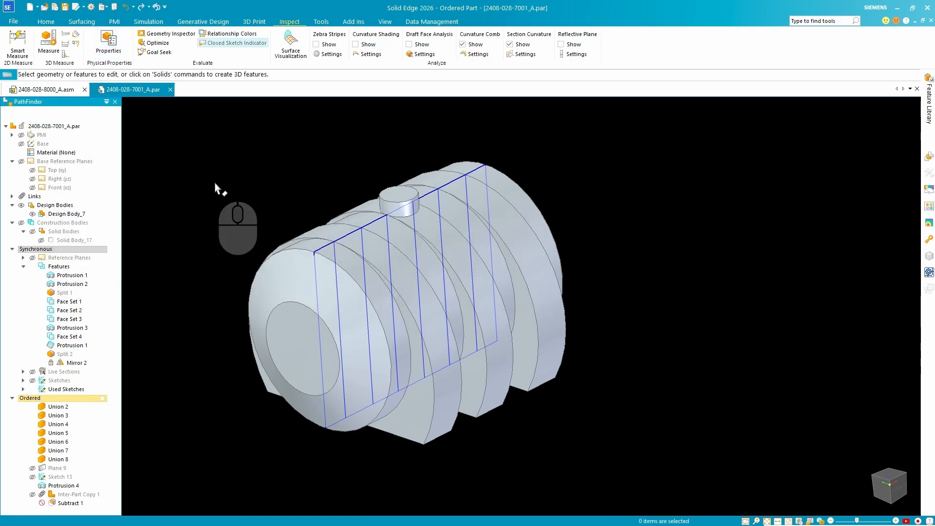
Apply the Water material from Non-metals, Other non-metals to the part using the Material Table.
{"action": "right_click", "coordinate": [60, 155]}
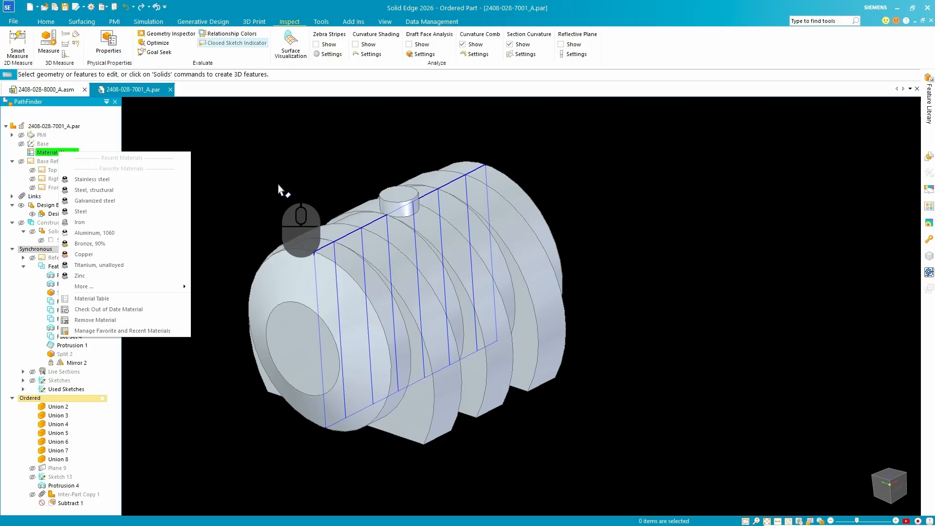
{"action": "left_click", "coordinate": [126, 298]}
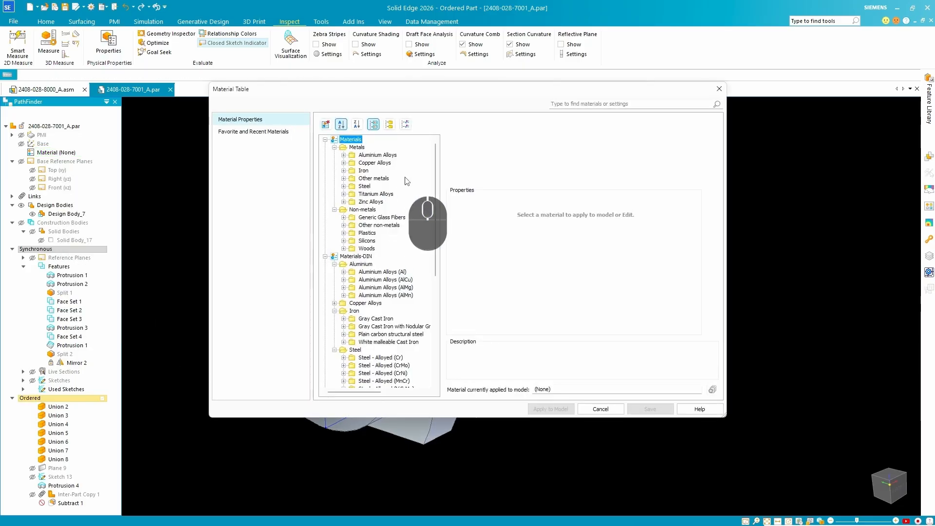
{"action": "scroll", "coordinate": [392, 198], "scroll_direction": "down", "scroll_amount": 1}
{"action": "double_click", "coordinate": [391, 200]}
{"action": "left_click", "coordinate": [374, 239]}
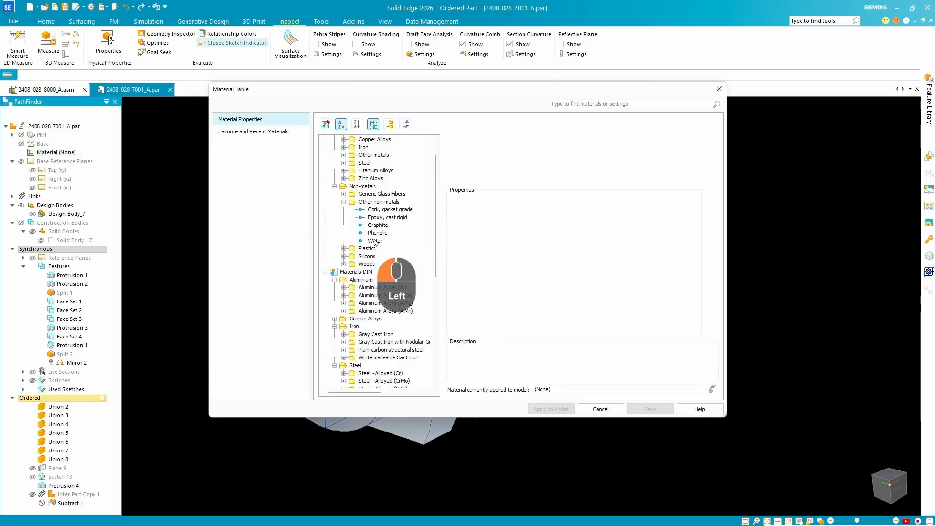
{"action": "left_click", "coordinate": [618, 411]}
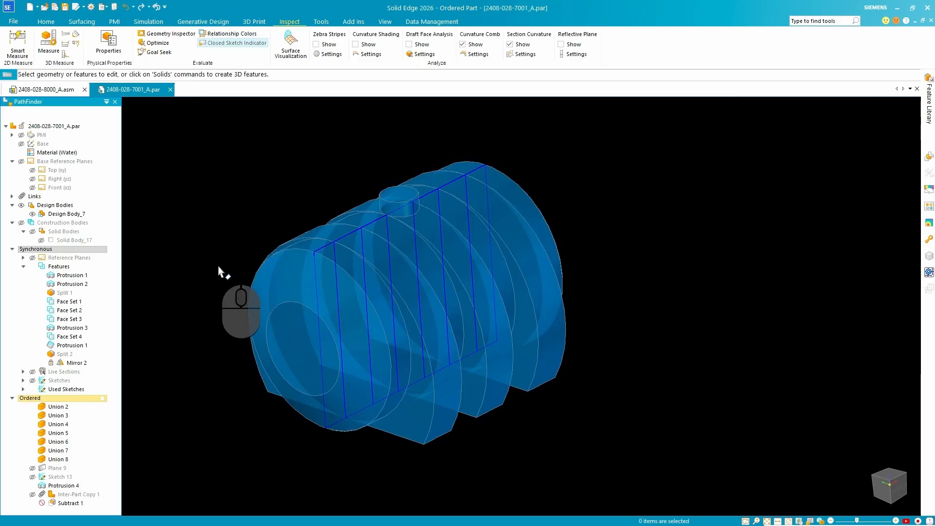
Examine the volume of the water-filled body in its physical properties with the subtraction suppressed, updating the values.
{"action": "left_click", "coordinate": [108, 43]}
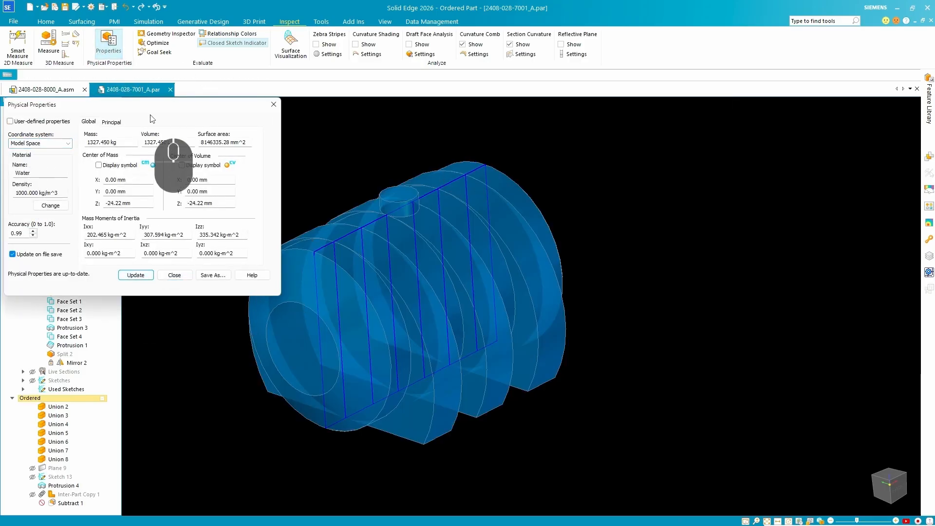
{"action": "left_click_drag", "start_coordinate": [149, 105], "coordinate": [236, 96]}
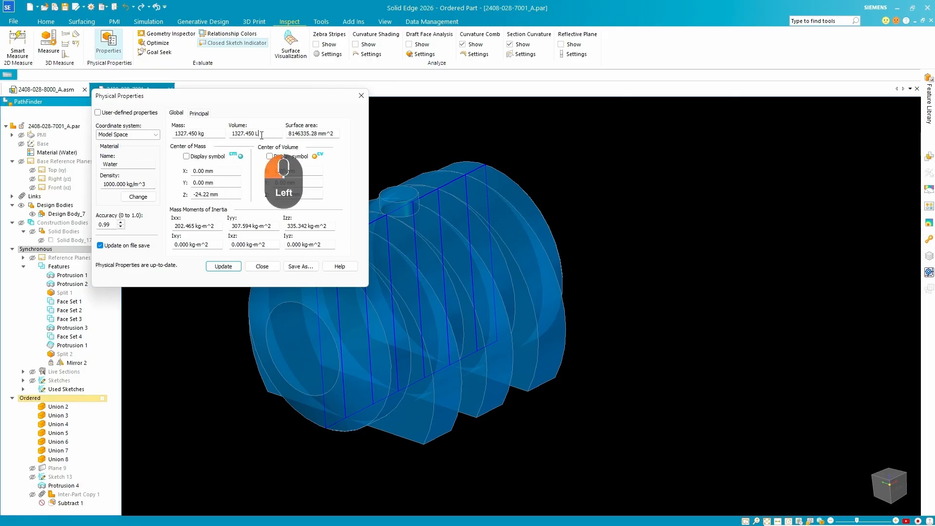
{"action": "left_click_drag", "start_coordinate": [261, 136], "coordinate": [216, 132]}
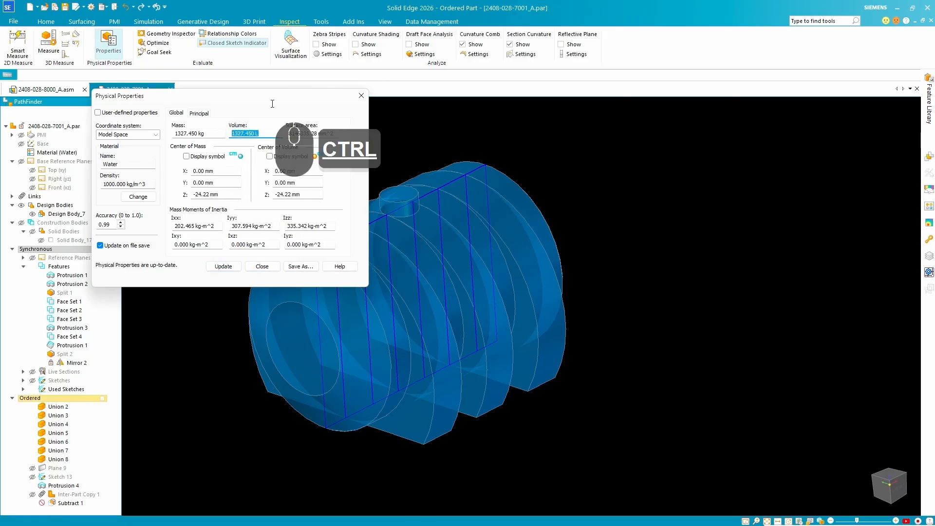
{"action": "key", "text": "ctrl+4"}
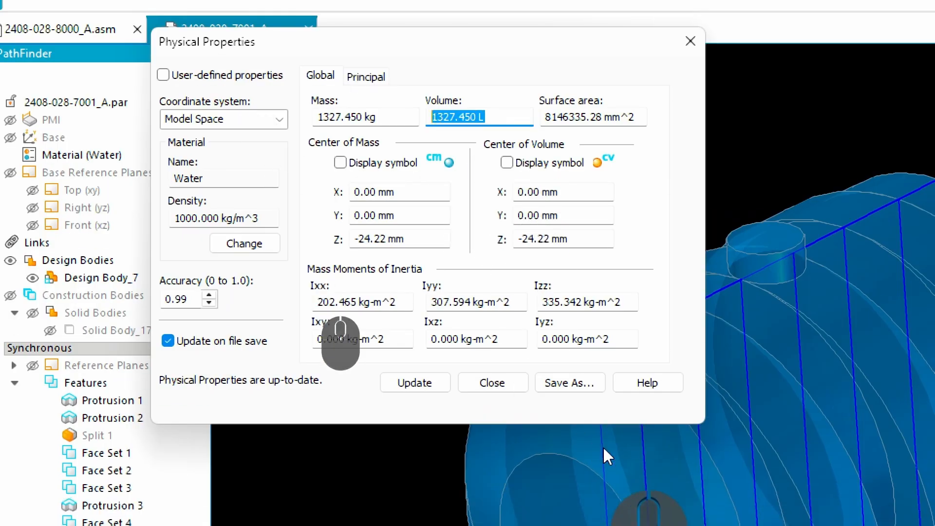
{"action": "left_click", "coordinate": [414, 383]}
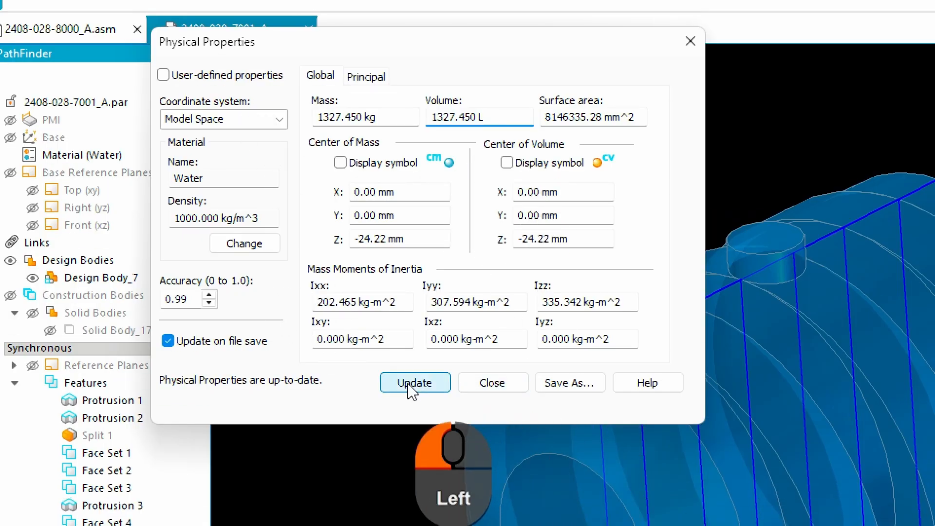
{"action": "left_click", "coordinate": [521, 387]}
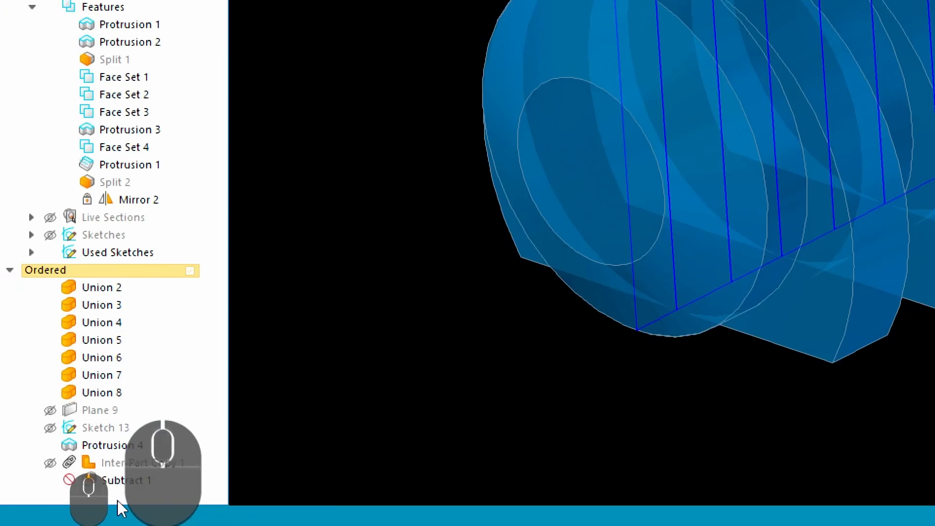
Unsuppress the Subtract 1 feature in the part.
{"action": "left_click", "coordinate": [119, 480]}
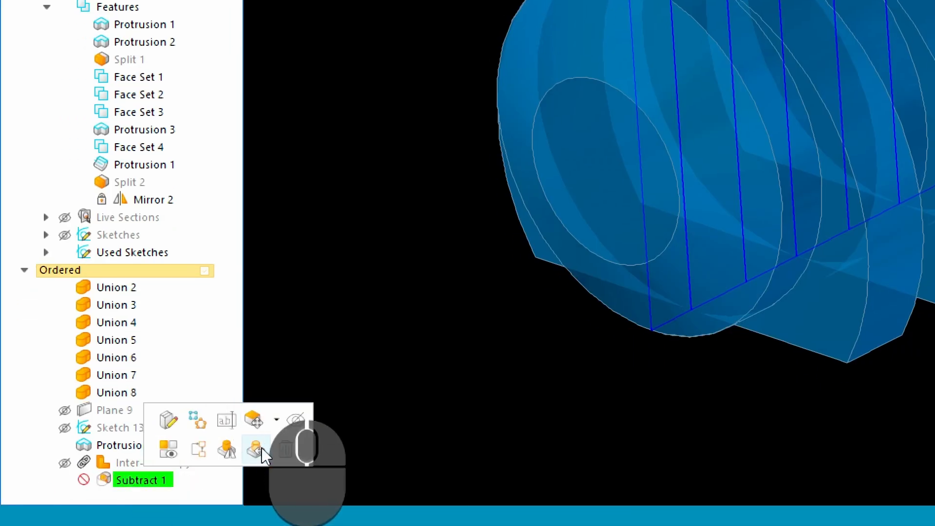
{"action": "left_click", "coordinate": [261, 448]}
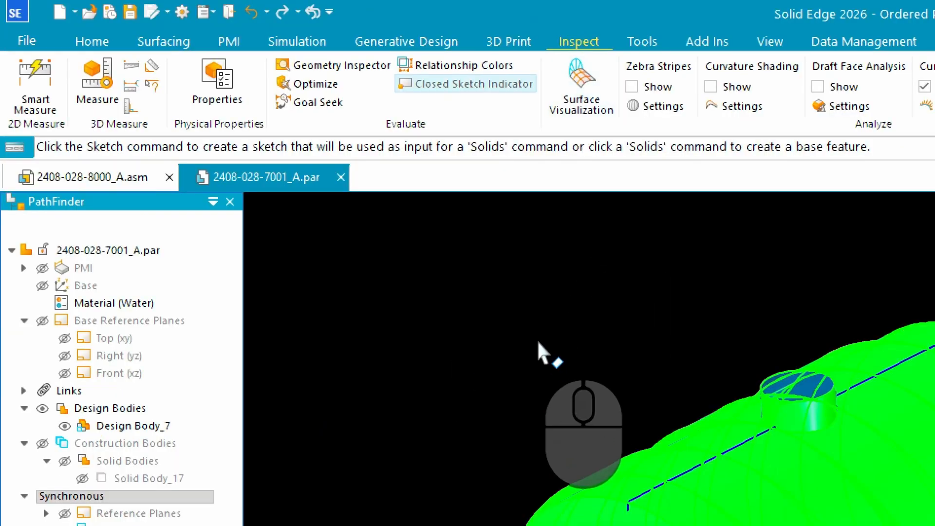
{"action": "left_click", "coordinate": [537, 338]}
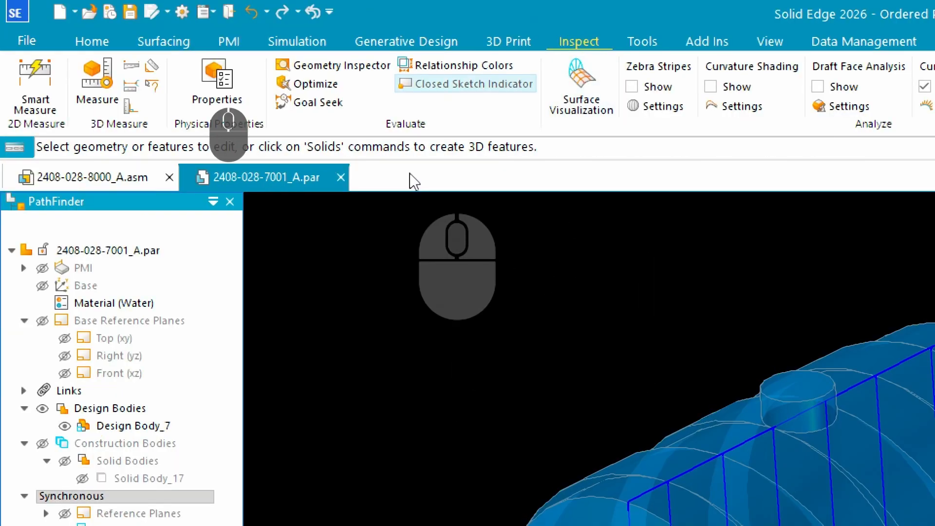
Update the physical properties and examine the tank's inner volume with the subtraction active.
{"action": "left_click", "coordinate": [218, 79]}
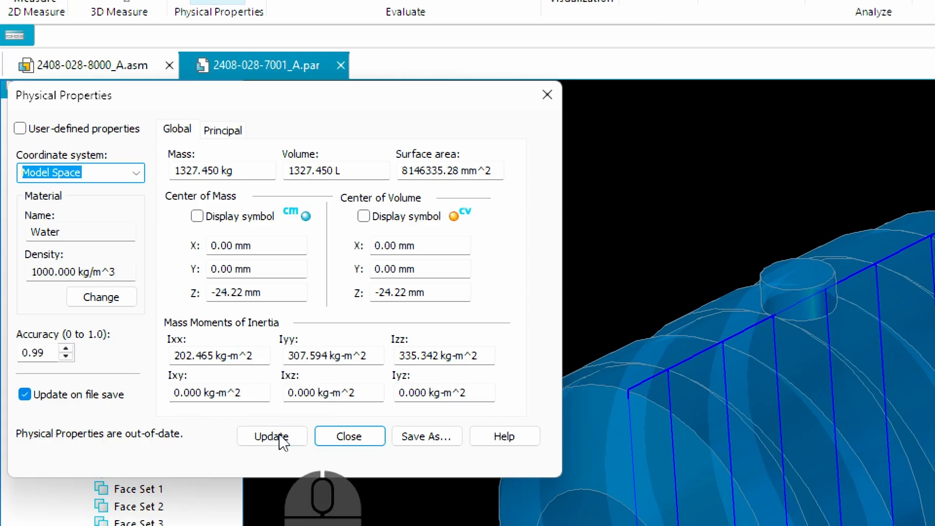
{"action": "left_click", "coordinate": [280, 436]}
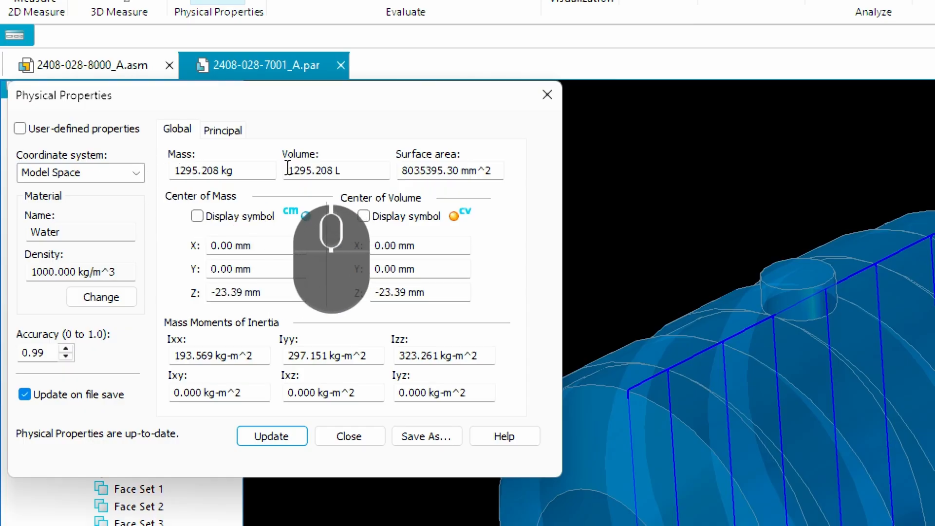
{"action": "left_click_drag", "start_coordinate": [288, 169], "coordinate": [365, 170]}
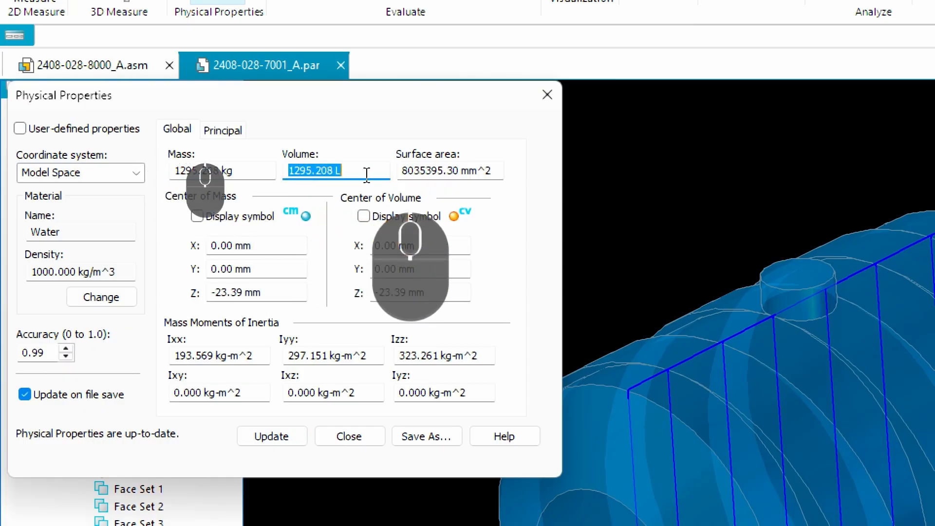
{"action": "left_click", "coordinate": [362, 169]}
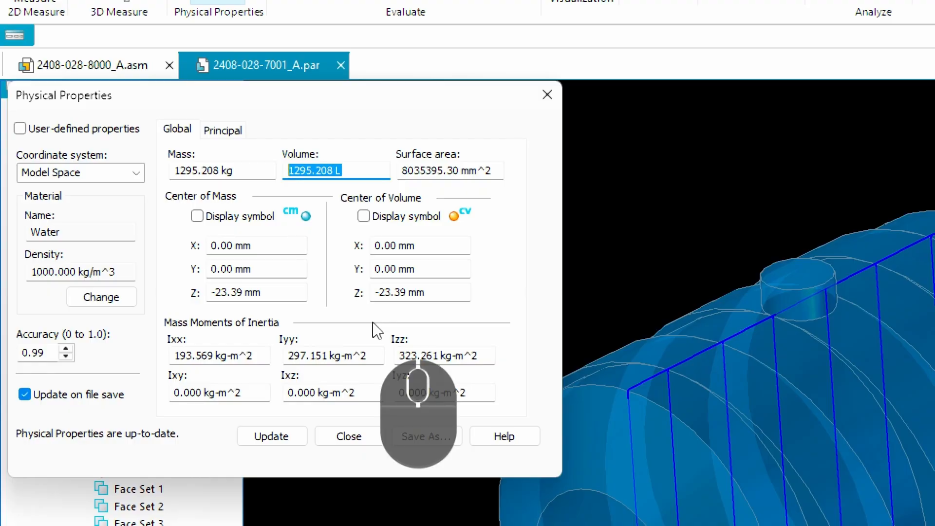
{"action": "key", "text": "ctrl+4"}
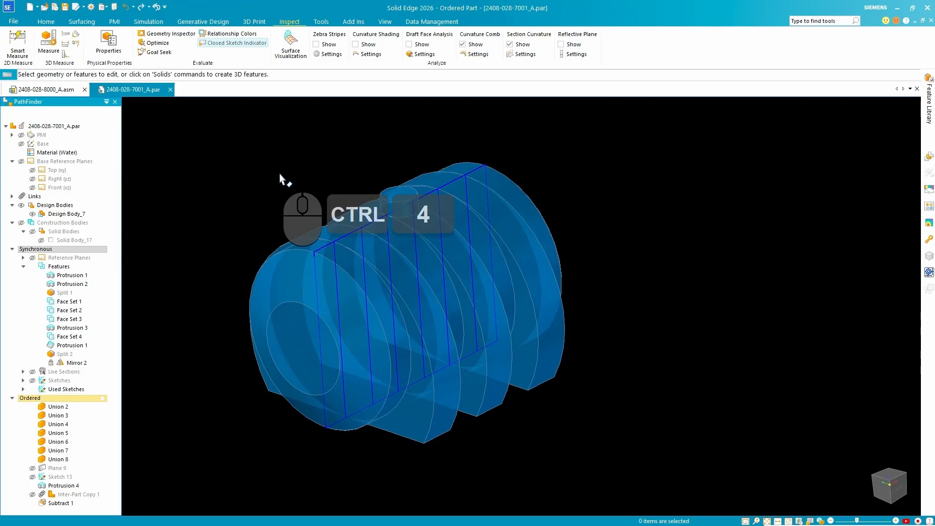
{"action": "scroll", "coordinate": [525, 246], "scroll_direction": "down", "scroll_amount": 3}
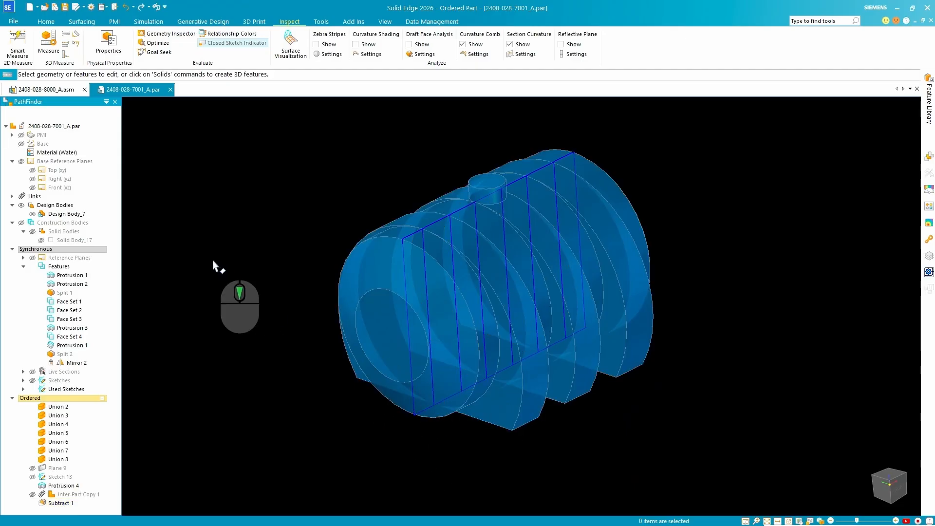
{"action": "left_click", "coordinate": [66, 7]}
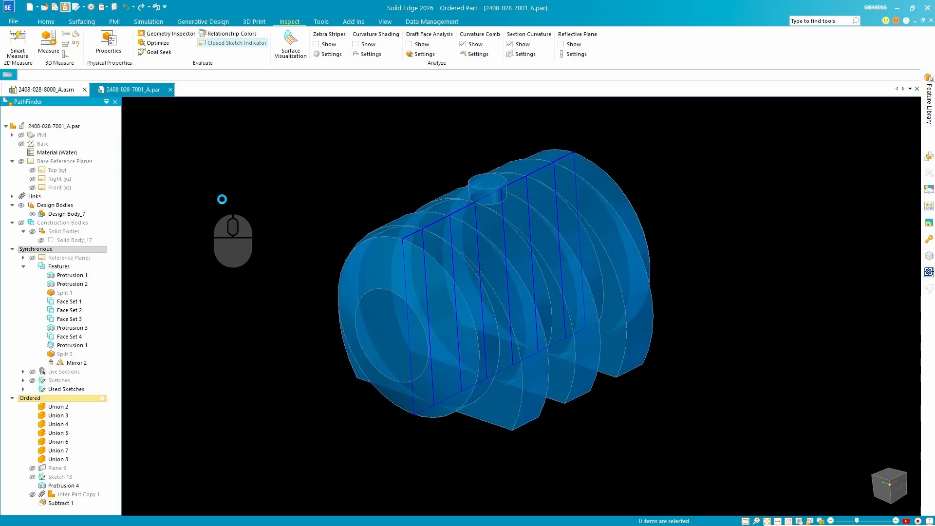
{"action": "middle_click_drag", "start_coordinate": [600, 260], "coordinate": [422, 265]}
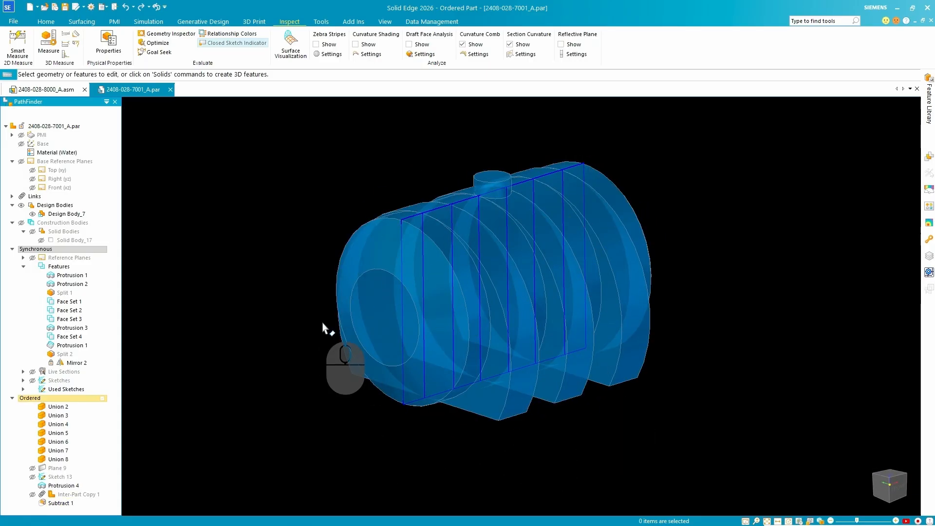
{"action": "middle_click_drag", "start_coordinate": [322, 328], "coordinate": [502, 334]}
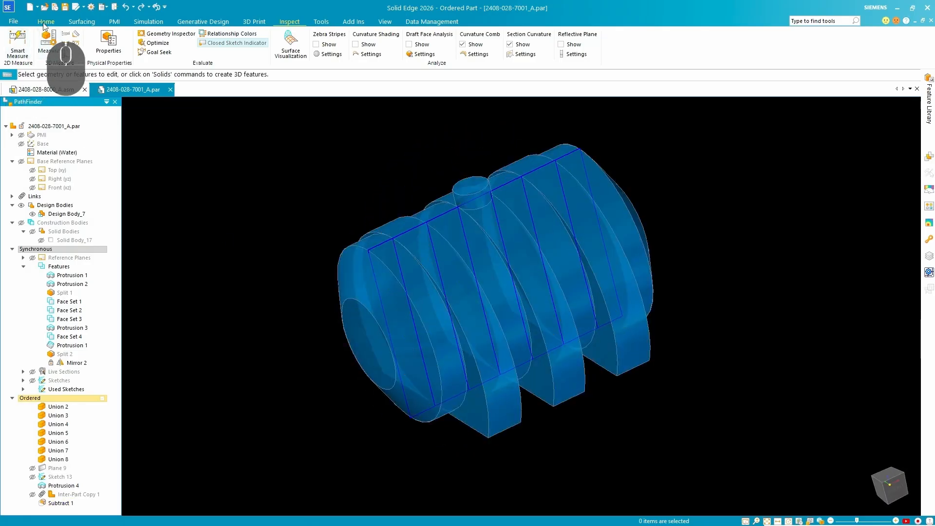
Create a coincident reference plane on the top face of the tank's neck.
{"action": "left_click", "coordinate": [46, 22]}
{"action": "left_click", "coordinate": [92, 34]}
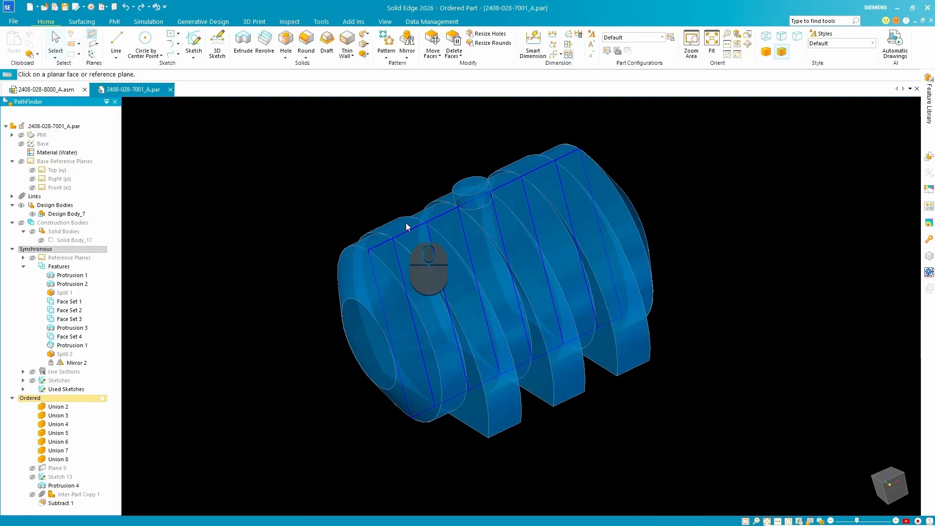
{"action": "scroll", "coordinate": [513, 204], "scroll_direction": "down", "scroll_amount": 5}
{"action": "left_click", "coordinate": [411, 150]}
{"action": "scroll", "coordinate": [443, 168], "scroll_direction": "up", "scroll_amount": 5}
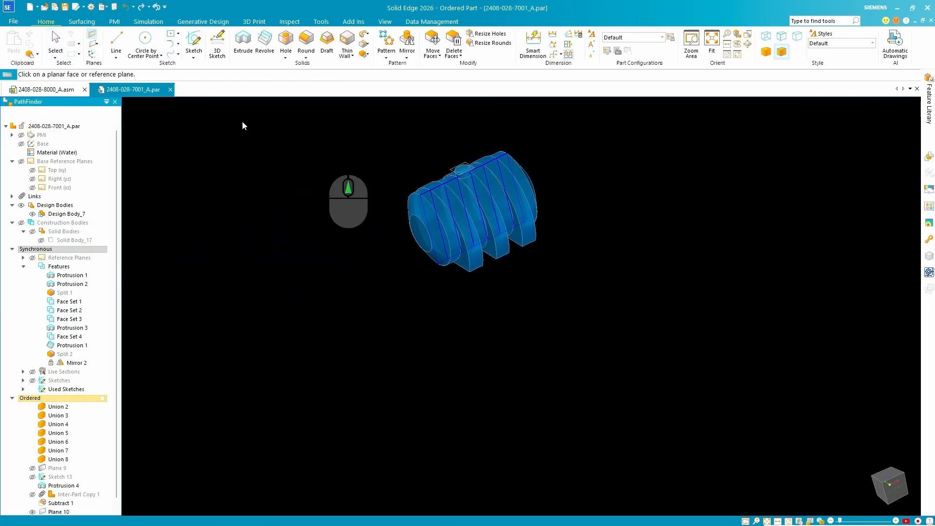
Sketch a rectangle by center, about 4547 mm by 1785 mm, enclosing the tank on the plane at the neck's top.
{"action": "left_click", "coordinate": [194, 43]}
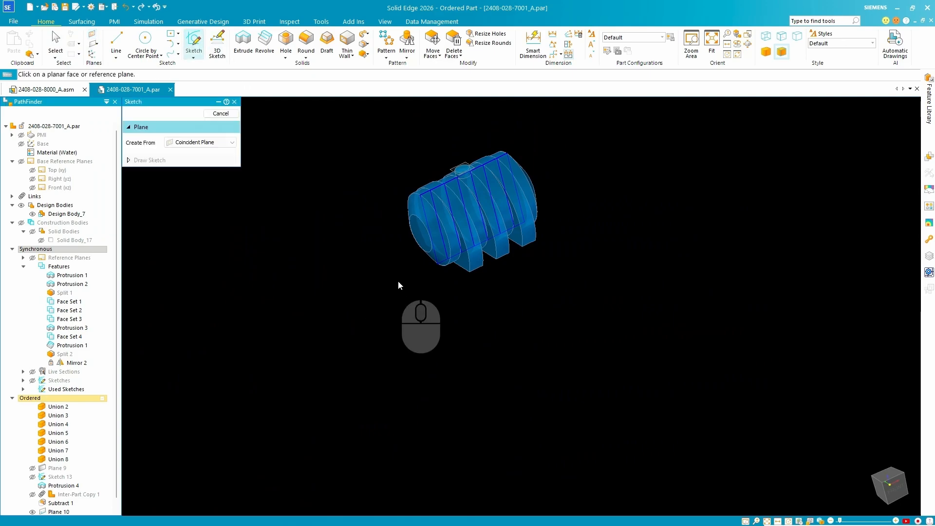
{"action": "scroll", "coordinate": [458, 207], "scroll_direction": "down", "scroll_amount": 5}
{"action": "left_click", "coordinate": [456, 216]}
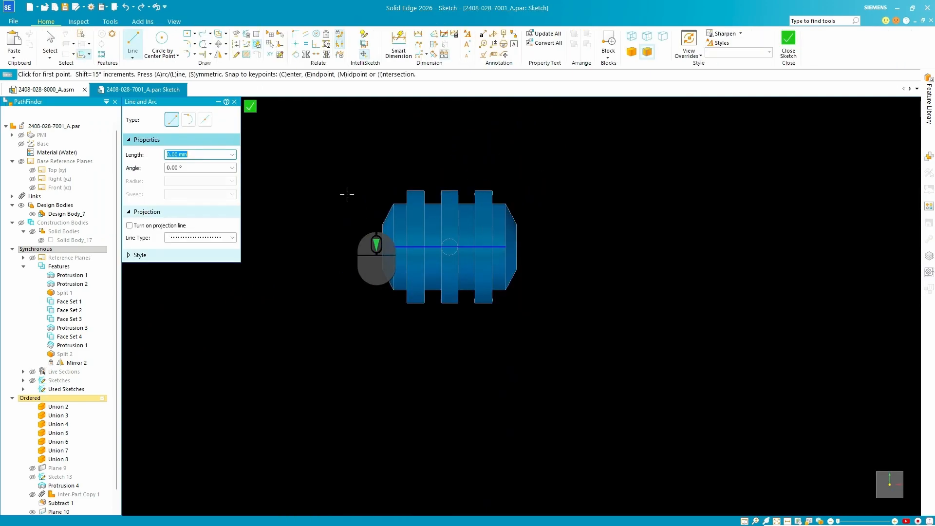
{"action": "left_click", "coordinate": [187, 34]}
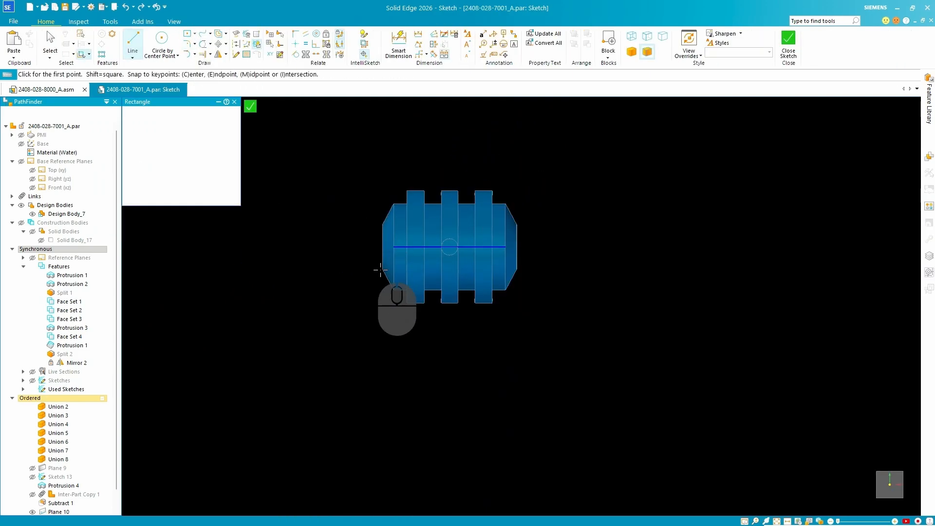
{"action": "left_click", "coordinate": [537, 247]}
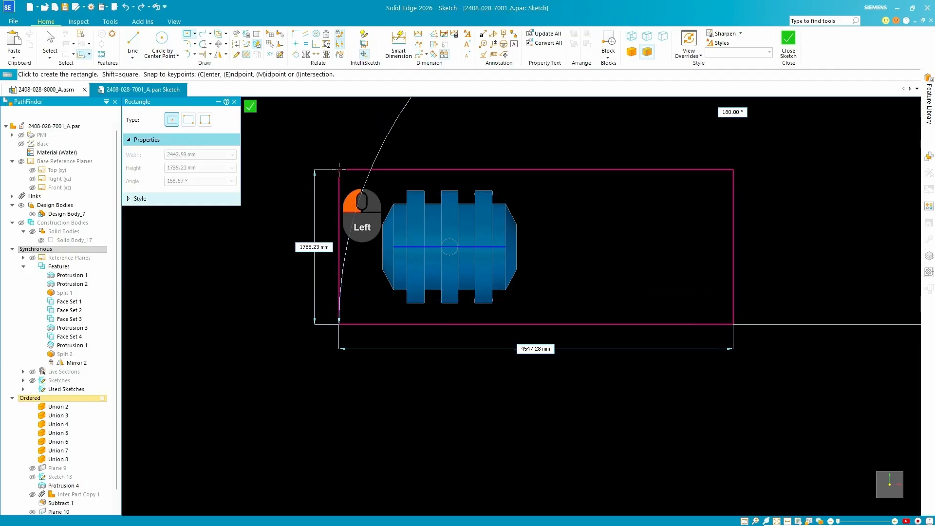
{"action": "left_click", "coordinate": [340, 169]}
Project the bottom faces of the tank's two outer feet into the sketch as construction geometry.
{"action": "mouse_move", "coordinate": [452, 304]}
{"action": "middle_mouse_down"}
{"action": "mouse_move", "coordinate": [457, 226]}
{"action": "mouse_move", "coordinate": [495, 285]}
{"action": "mouse_move", "coordinate": [335, 154]}
{"action": "middle_mouse_up"}
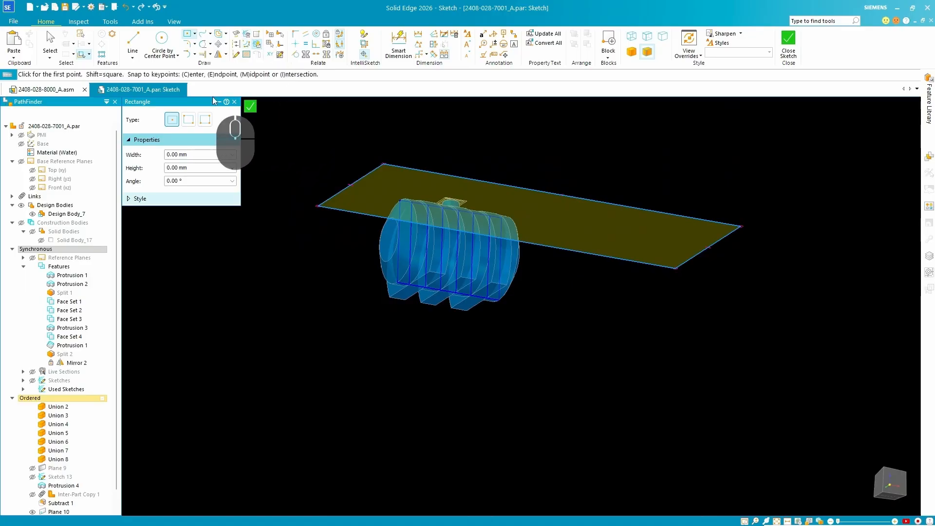
{"action": "left_click", "coordinate": [236, 35]}
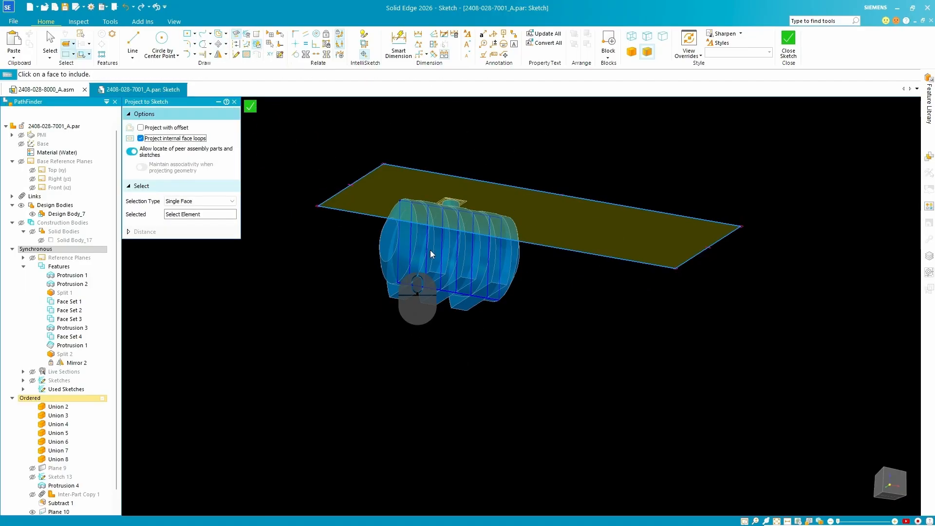
{"action": "left_click", "coordinate": [236, 34]}
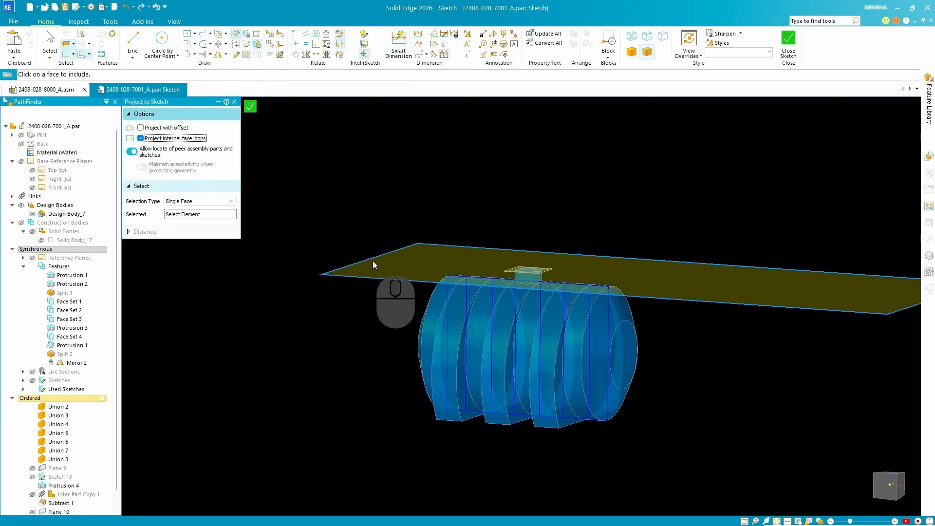
{"action": "left_click", "coordinate": [236, 54]}
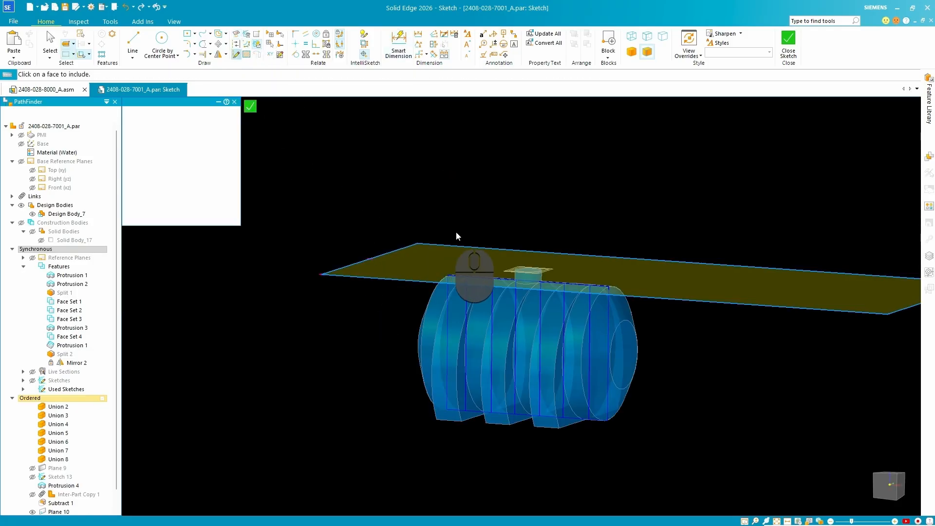
{"action": "mouse_move", "coordinate": [456, 232]}
{"action": "middle_mouse_down"}
{"action": "mouse_move", "coordinate": [472, 164]}
{"action": "mouse_move", "coordinate": [472, 185]}
{"action": "middle_mouse_up"}
{"action": "left_click", "coordinate": [483, 464]}
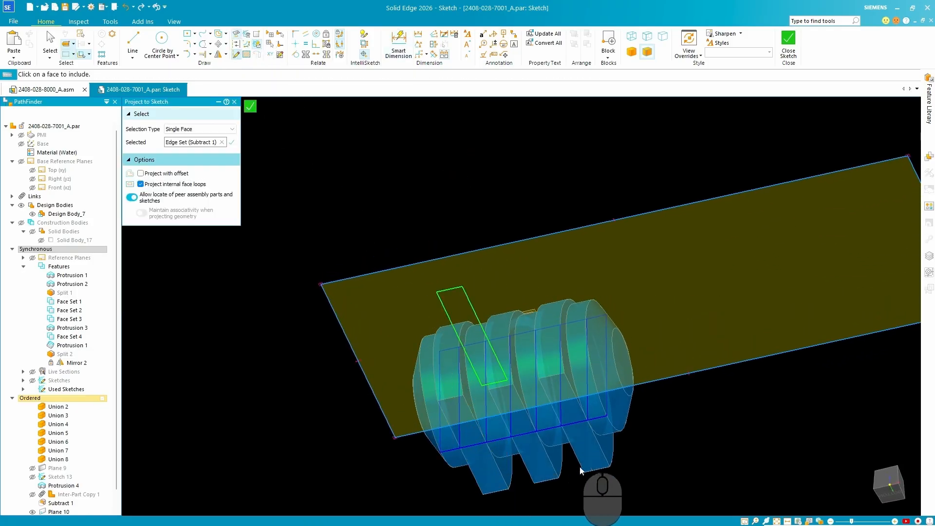
{"action": "left_click", "coordinate": [585, 459]}
{"action": "scroll", "coordinate": [555, 243], "scroll_direction": "up", "scroll_amount": 3}
{"action": "mouse_move", "coordinate": [449, 222]}
{"action": "middle_mouse_down"}
{"action": "mouse_move", "coordinate": [477, 312]}
{"action": "mouse_move", "coordinate": [360, 264]}
{"action": "middle_mouse_up"}
{"action": "left_click", "coordinate": [232, 142]}
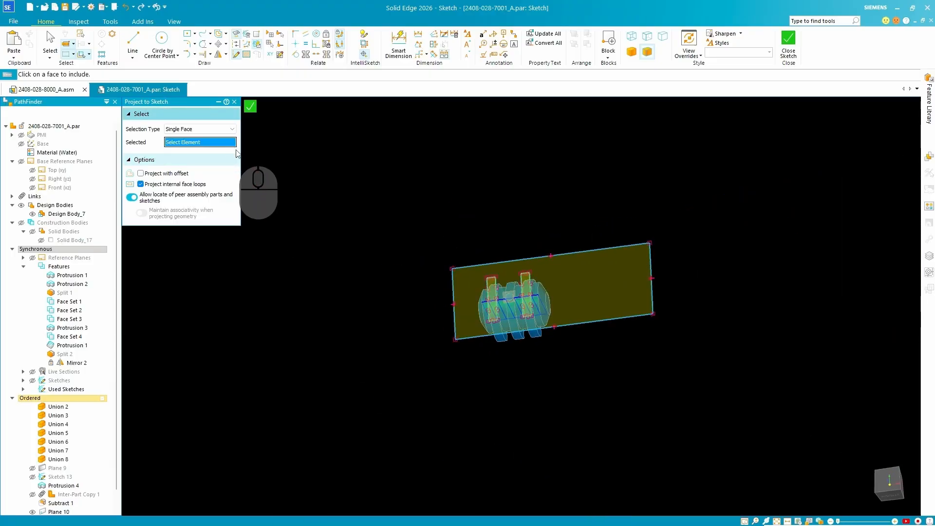
{"action": "scroll", "coordinate": [527, 358], "scroll_direction": "down", "scroll_amount": 3}
{"action": "middle_click_drag", "start_coordinate": [533, 323], "coordinate": [558, 281]}
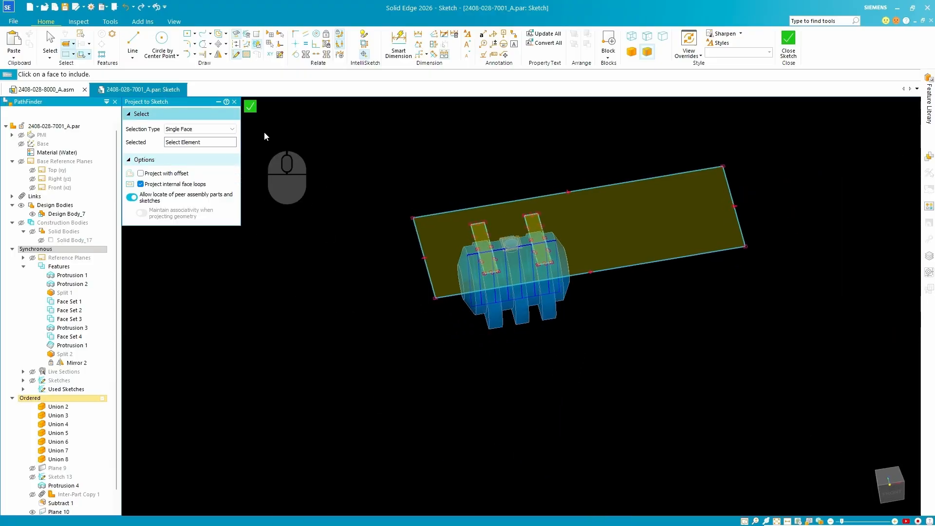
{"action": "left_click", "coordinate": [234, 103]}
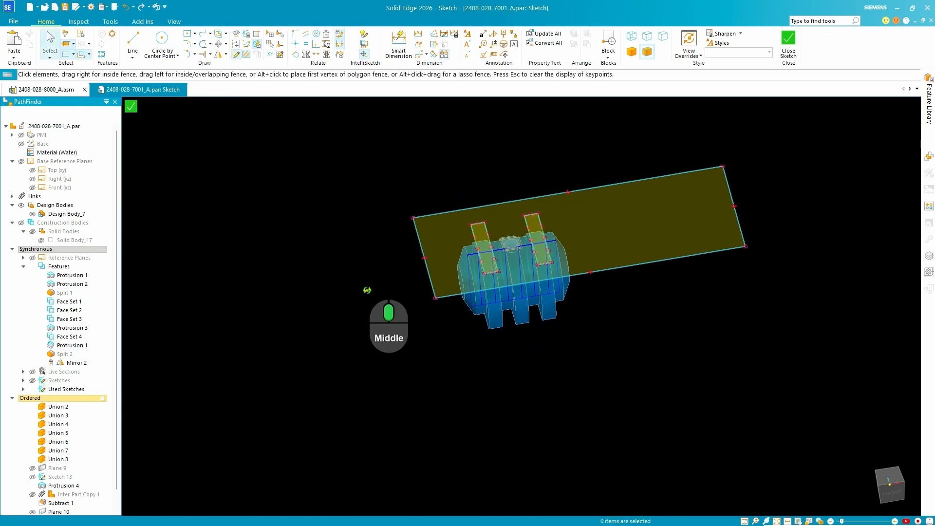
Dimension the gap between one end of a projected foot outline and the rectangle's nearest long edge as 1000 mm.
{"action": "middle_click_drag", "start_coordinate": [367, 292], "coordinate": [389, 312]}
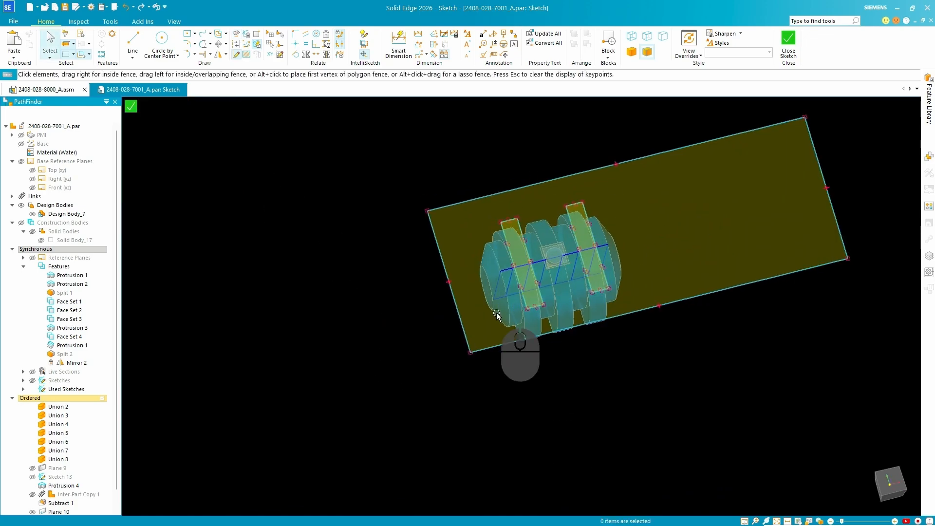
{"action": "scroll", "coordinate": [560, 302], "scroll_direction": "down", "scroll_amount": 4}
{"action": "scroll", "coordinate": [536, 268], "scroll_direction": "up", "scroll_amount": 5}
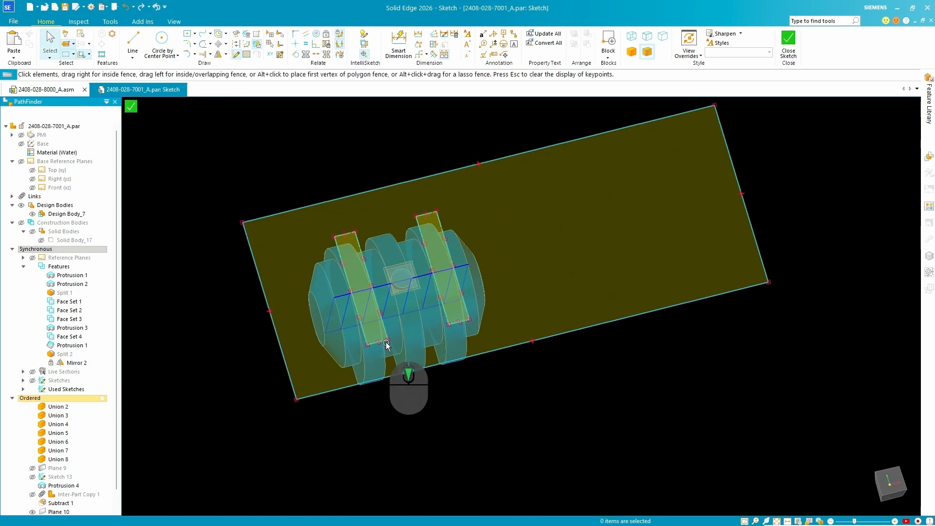
{"action": "scroll", "coordinate": [370, 336], "scroll_direction": "down", "scroll_amount": 3}
{"action": "scroll", "coordinate": [311, 360], "scroll_direction": "up", "scroll_amount": 5}
{"action": "scroll", "coordinate": [375, 287], "scroll_direction": "down", "scroll_amount": 4}
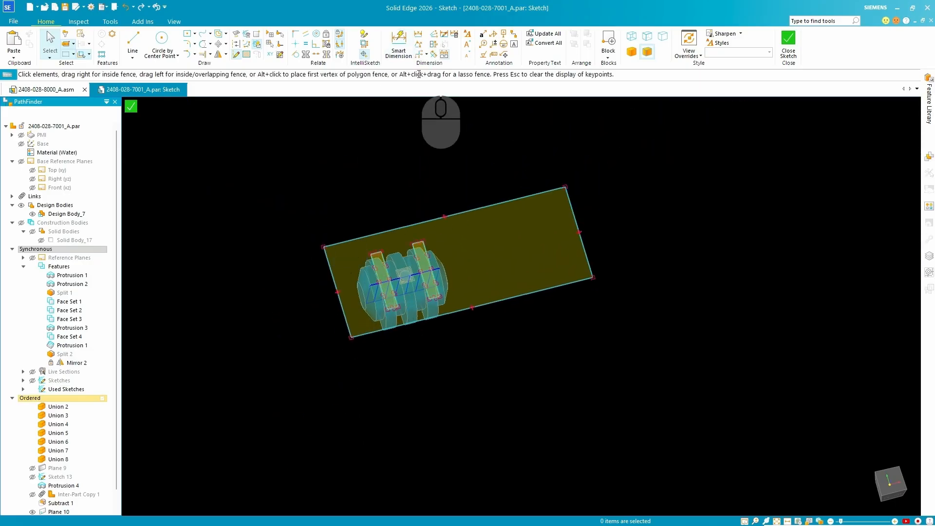
{"action": "left_click", "coordinate": [398, 39]}
{"action": "scroll", "coordinate": [371, 241], "scroll_direction": "up", "scroll_amount": 1}
{"action": "scroll", "coordinate": [371, 241], "scroll_direction": "up", "scroll_amount": 3}
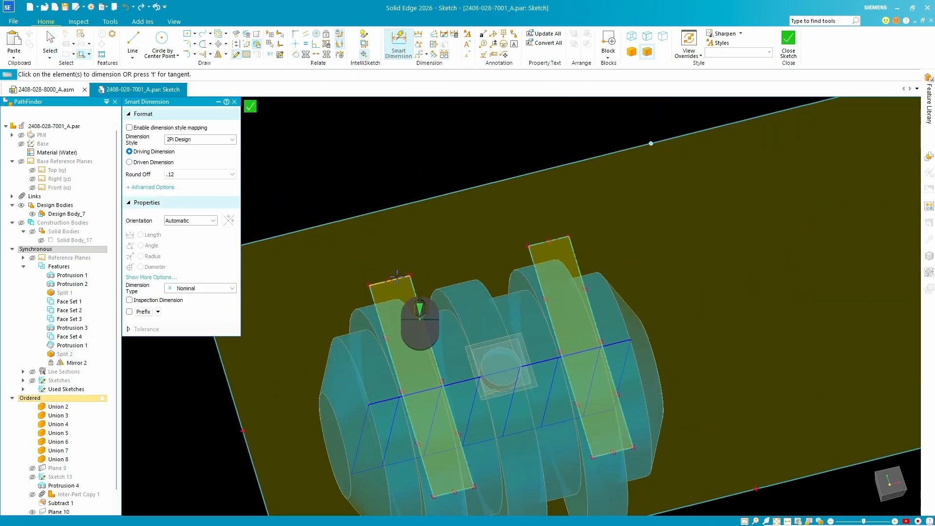
{"action": "left_click", "coordinate": [392, 278]}
{"action": "left_click", "coordinate": [390, 215]}
{"action": "scroll", "coordinate": [375, 226], "scroll_direction": "down", "scroll_amount": 3}
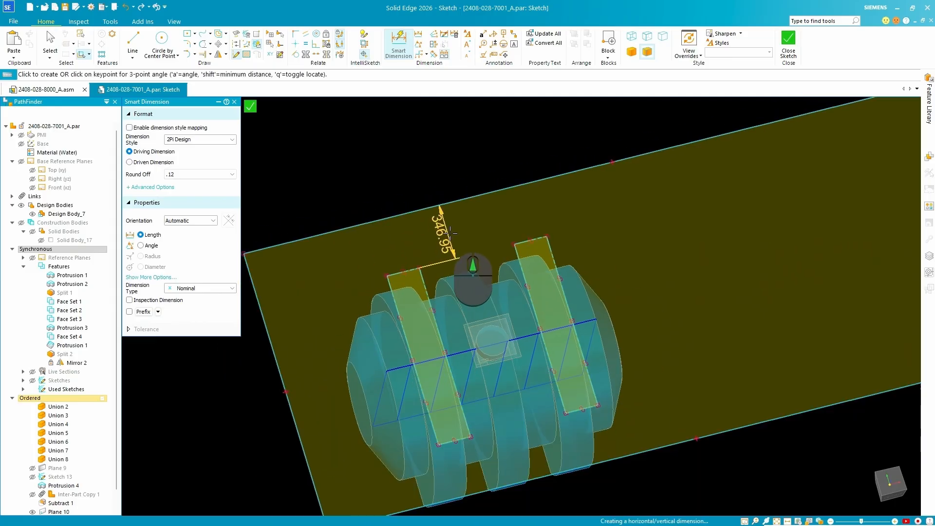
{"action": "left_click", "coordinate": [352, 237]}
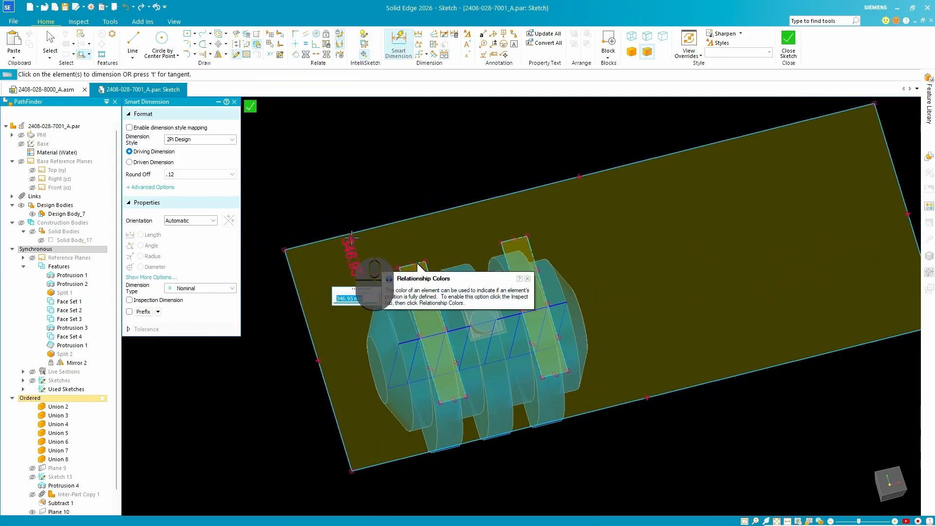
{"action": "key", "text": "Return"}
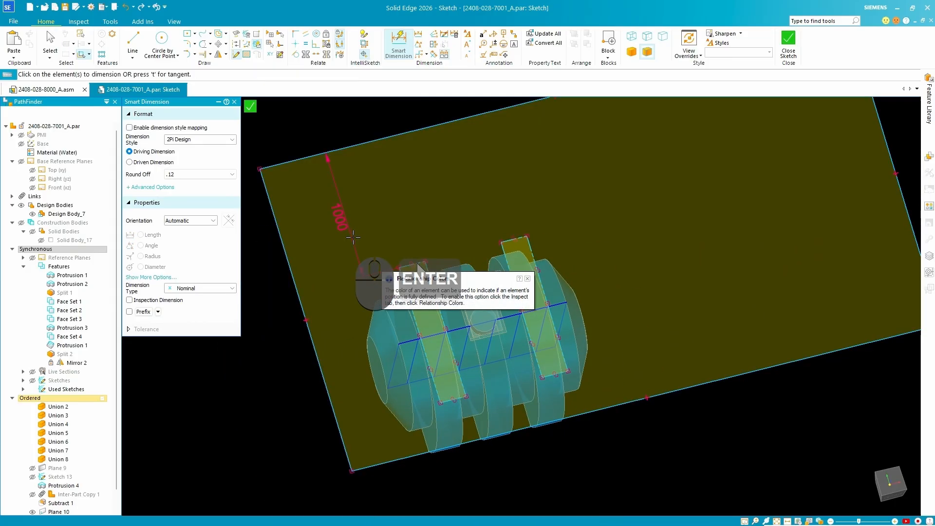
Dimension the gap between the same foot outline's opposite end and the rectangle's other long edge as 1000 mm.
{"action": "scroll", "coordinate": [438, 376], "scroll_direction": "up", "scroll_amount": 3}
{"action": "left_click", "coordinate": [479, 334]}
{"action": "left_click", "coordinate": [472, 262]}
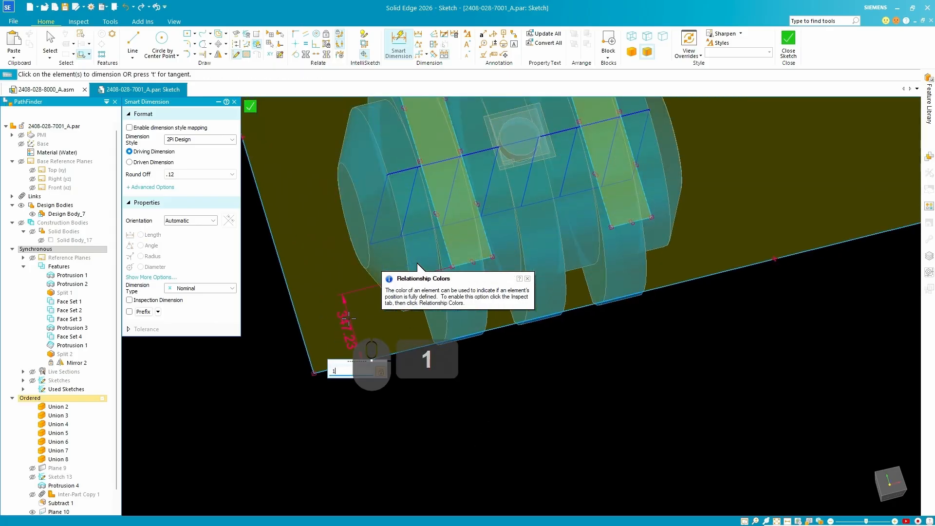
{"action": "key", "text": "Return"}
{"action": "scroll", "coordinate": [341, 341], "scroll_direction": "down", "scroll_amount": 3}
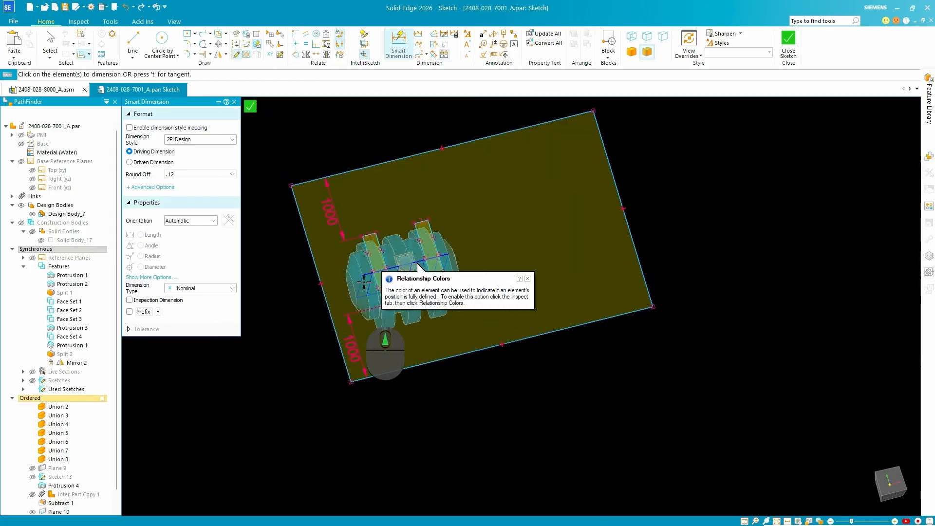
Dimension the gap between that foot outline's outer side and the rectangle's nearest short edge as 1000 mm.
{"action": "scroll", "coordinate": [359, 302], "scroll_direction": "up", "scroll_amount": 2}
{"action": "left_click", "coordinate": [366, 239]}
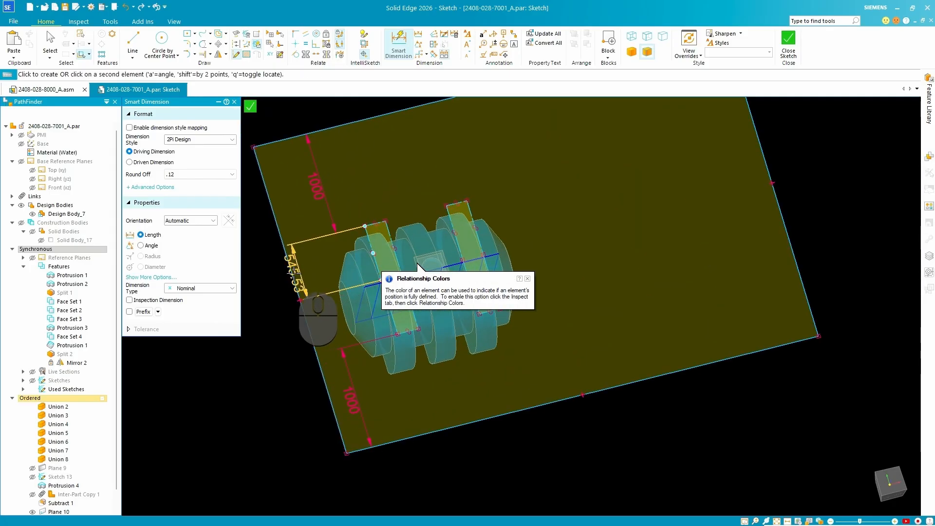
{"action": "type", "text": "1"}
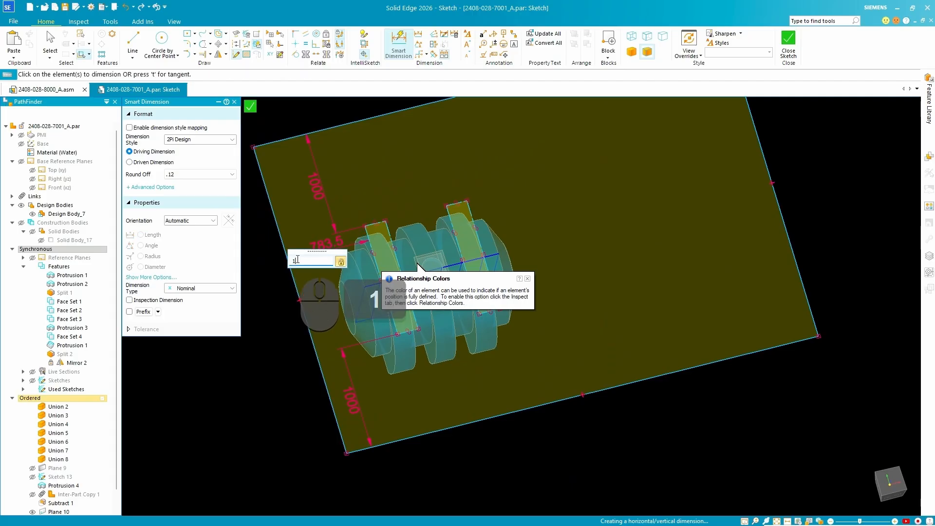
{"action": "type", "text": "000"}
{"action": "key", "text": "Return"}
Try to dimension the distance from the other foot outline to the rectangle's remaining short edge.
{"action": "left_click", "coordinate": [780, 210]}
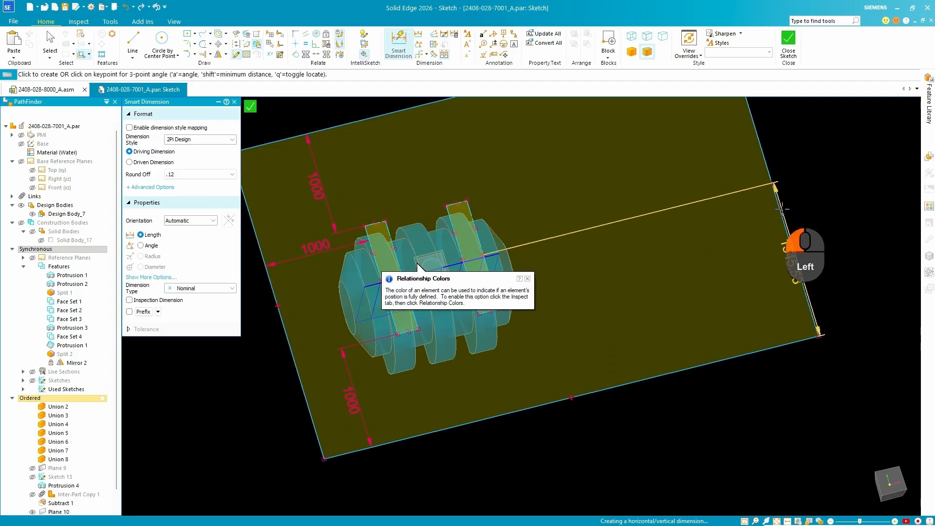
{"action": "left_click", "coordinate": [668, 219]}
{"action": "key", "text": "Escape"}
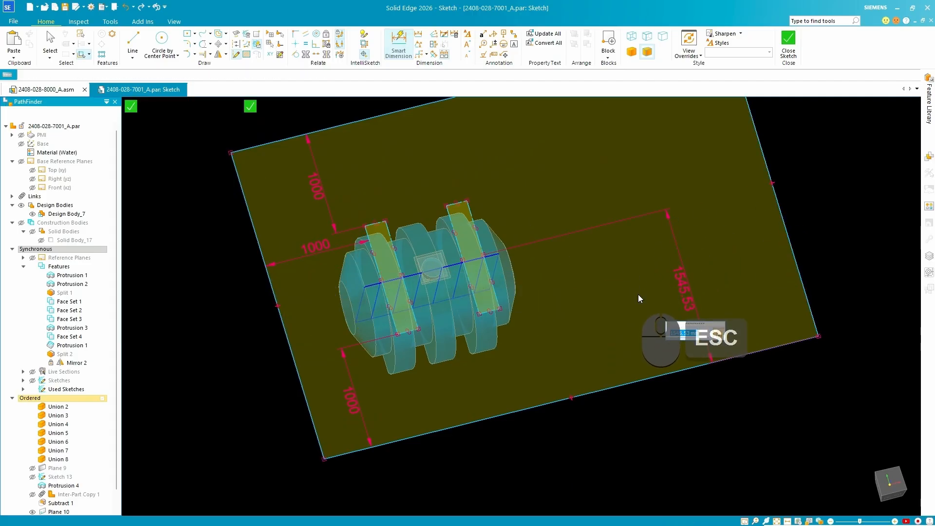
{"action": "middle_click_drag", "start_coordinate": [523, 271], "coordinate": [499, 293]}
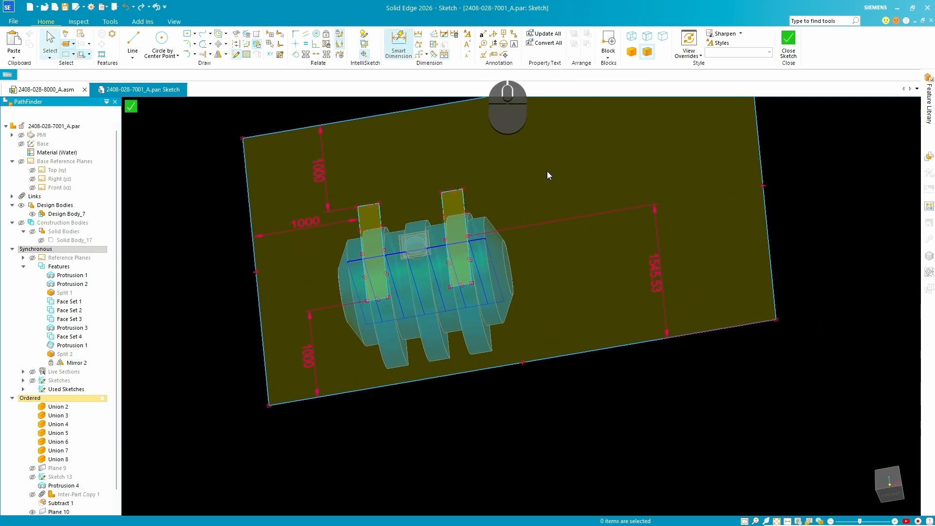
Dimension the other foot outline's outer side to the rectangle's remaining short edge and set the distance to 1000 mm.
{"action": "left_click", "coordinate": [464, 198]}
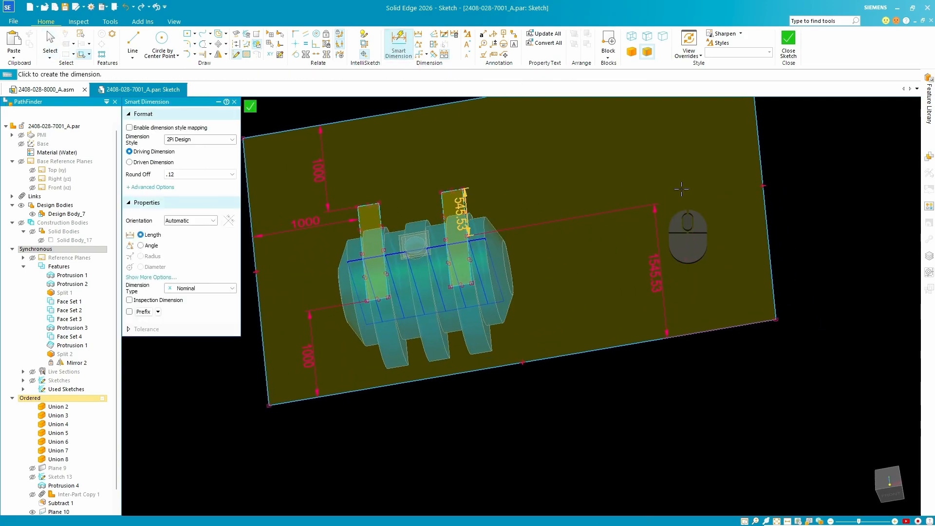
{"action": "left_click", "coordinate": [760, 173]}
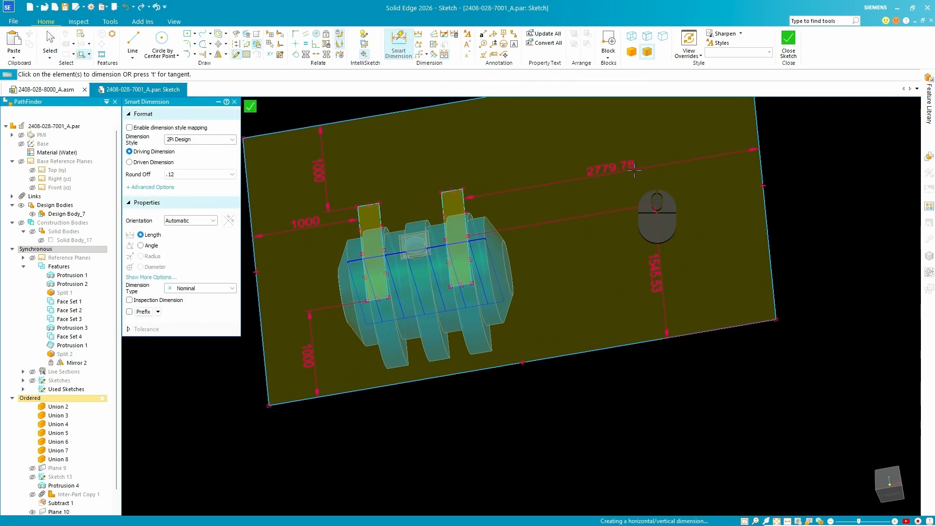
{"action": "type", "text": "100"}
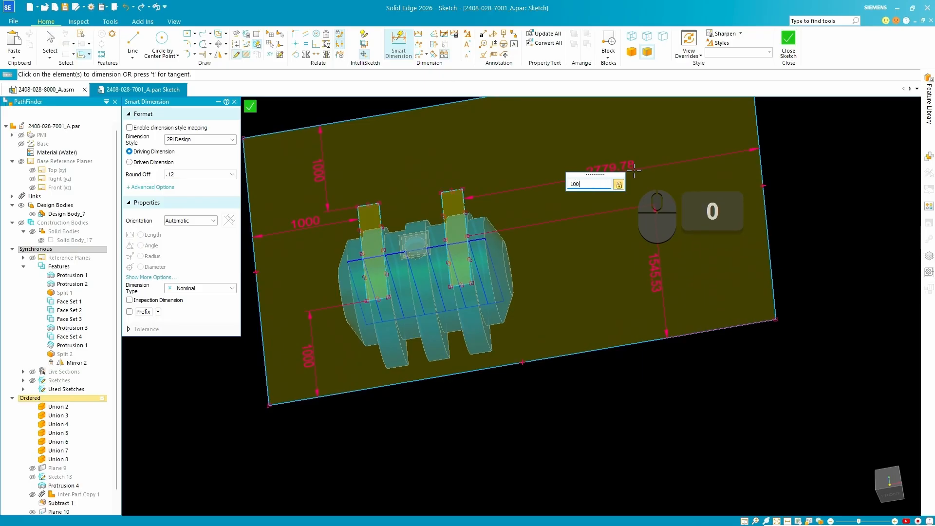
{"action": "key", "text": "Return"}
{"action": "key", "text": "Escape"}
{"action": "type", "text": "1000"}
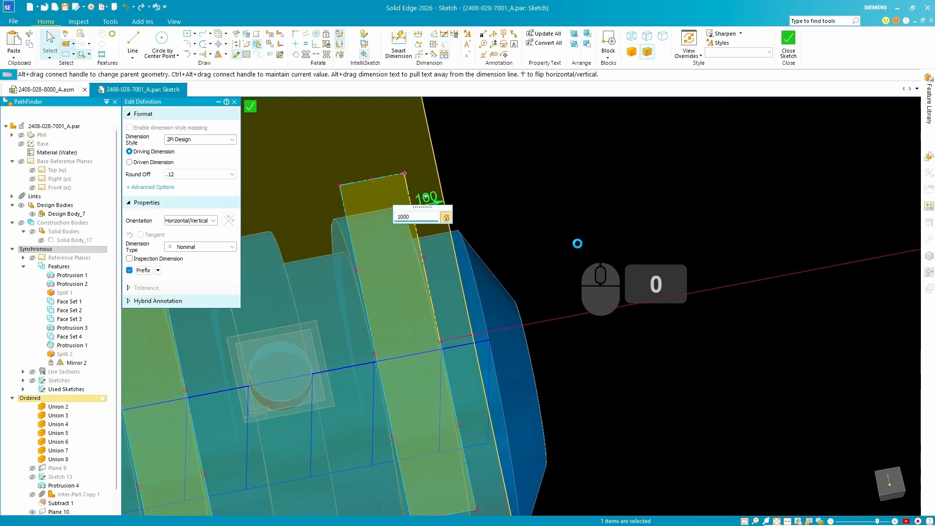
{"action": "key", "text": "Return"}
Delete the unneeded 1545.53 mm dimension from the sketch.
{"action": "scroll", "coordinate": [546, 220], "scroll_direction": "up", "scroll_amount": 1}
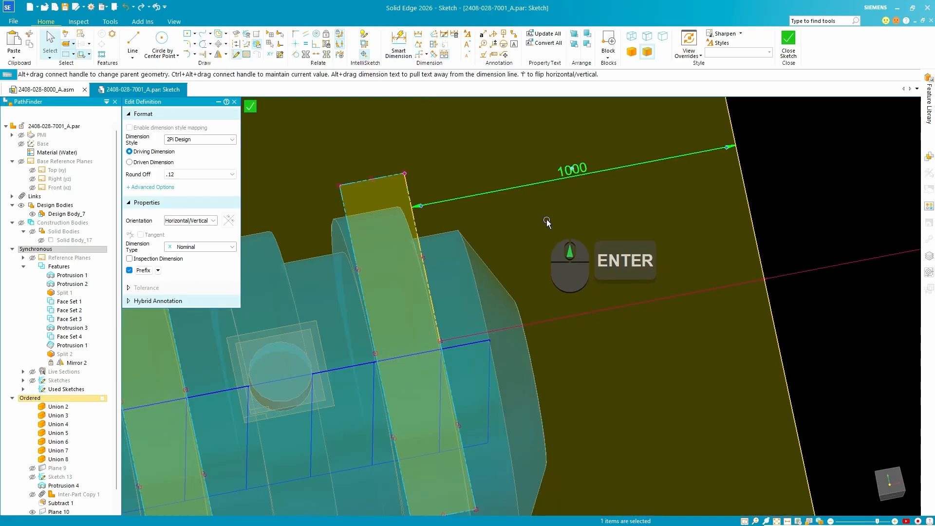
{"action": "scroll", "coordinate": [546, 220], "scroll_direction": "up", "scroll_amount": 8}
{"action": "left_click", "coordinate": [707, 269]}
{"action": "scroll", "coordinate": [708, 269], "scroll_direction": "up", "scroll_amount": 1}
{"action": "middle_click_drag", "start_coordinate": [706, 269], "coordinate": [676, 236]}
{"action": "left_click", "coordinate": [639, 253]}
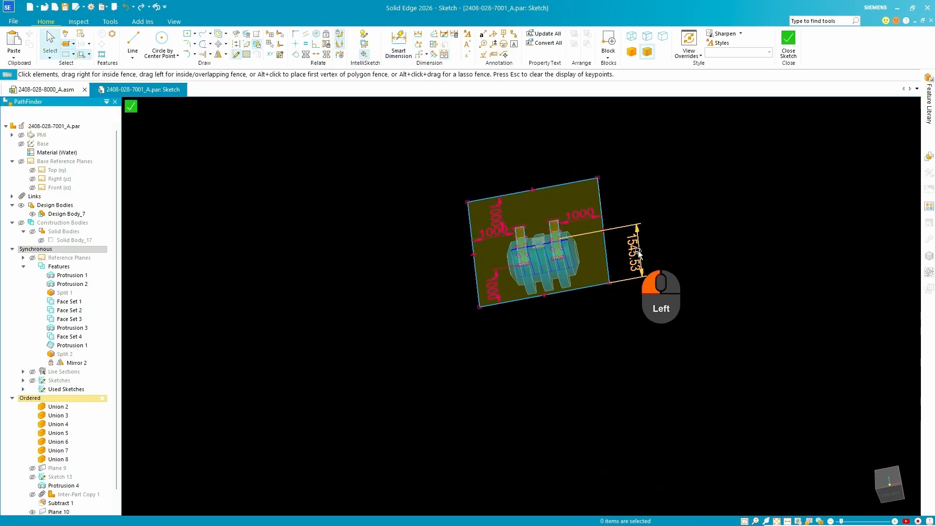
{"action": "key", "text": "Delete"}
Finish the rectangle sketch and leave the Sketch command.
{"action": "middle_click_drag", "start_coordinate": [716, 290], "coordinate": [760, 234]}
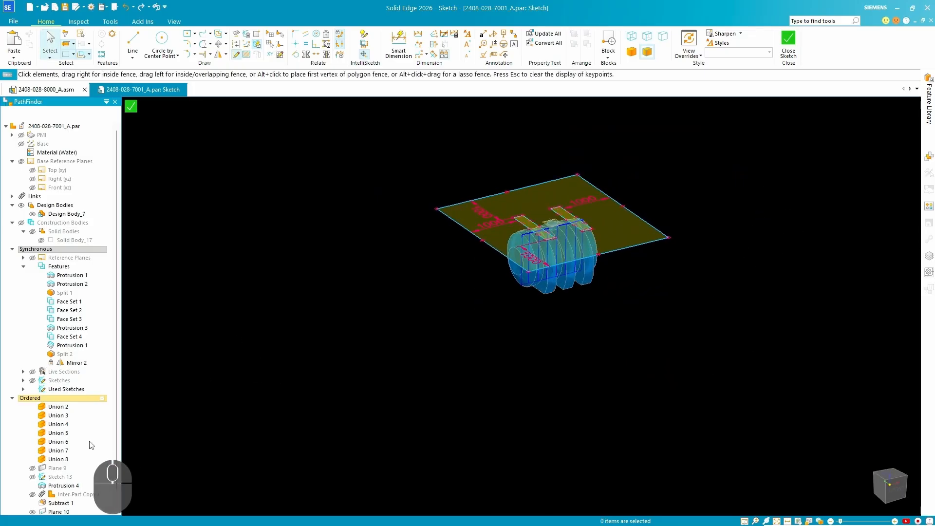
{"action": "scroll", "coordinate": [90, 442], "scroll_direction": "down", "scroll_amount": 3}
{"action": "left_click", "coordinate": [131, 107]}
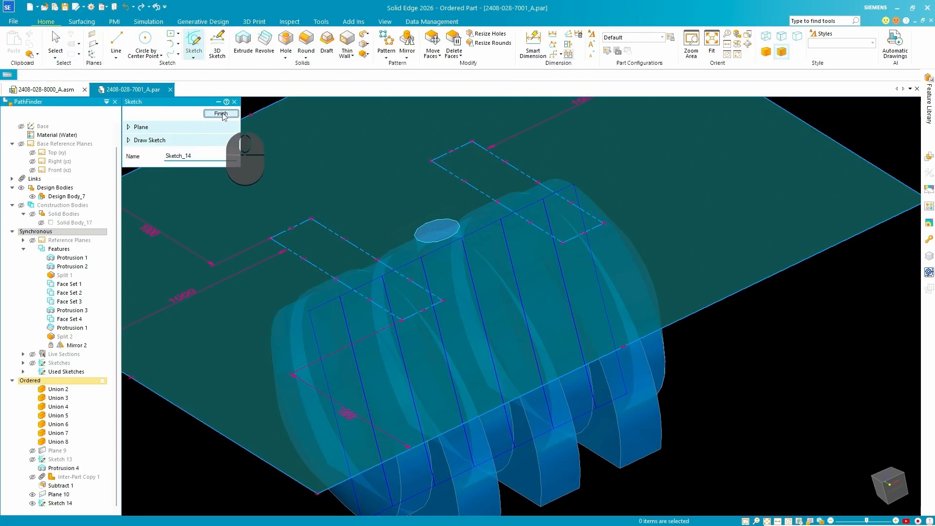
{"action": "left_click", "coordinate": [221, 113]}
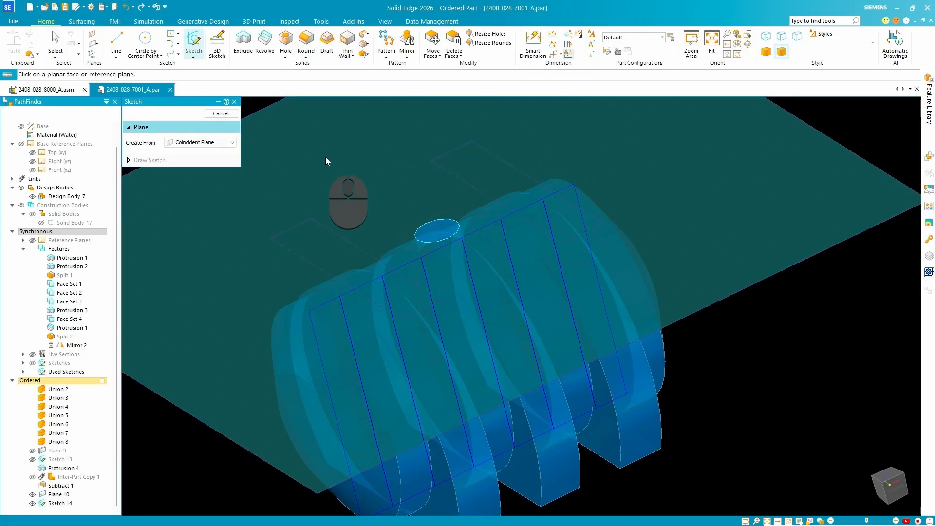
{"action": "left_click", "coordinate": [221, 113]}
Start an Extrude from the existing rectangle sketch chain above the tank and use a finite extent.
{"action": "scroll", "coordinate": [455, 255], "scroll_direction": "down", "scroll_amount": 5}
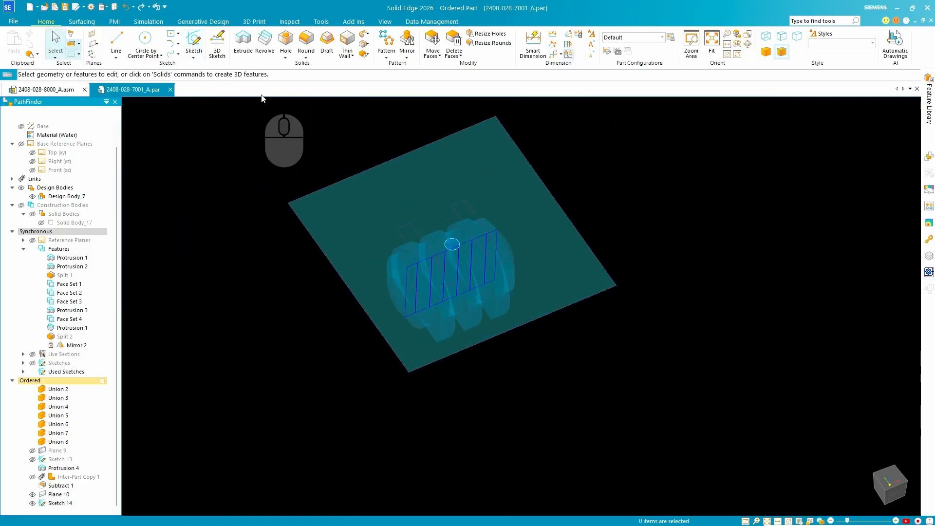
{"action": "left_click", "coordinate": [243, 42]}
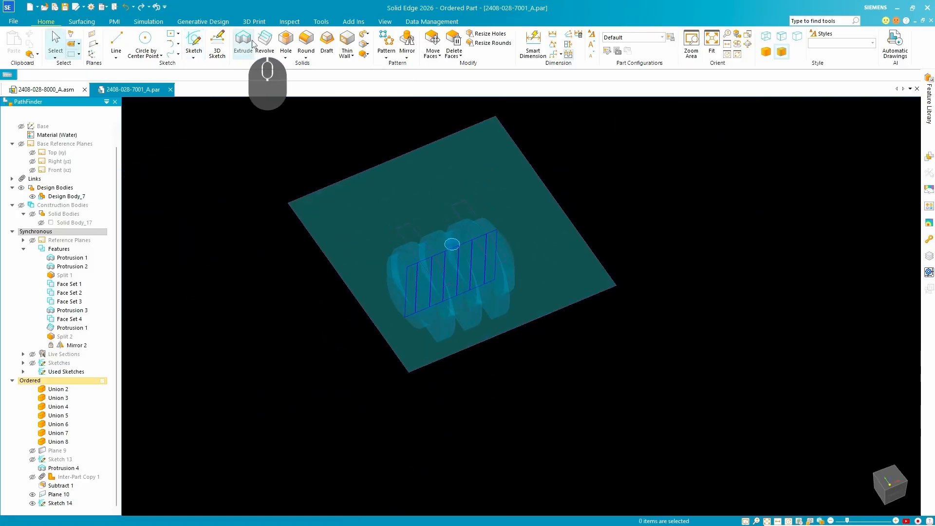
{"action": "left_click", "coordinate": [189, 168]}
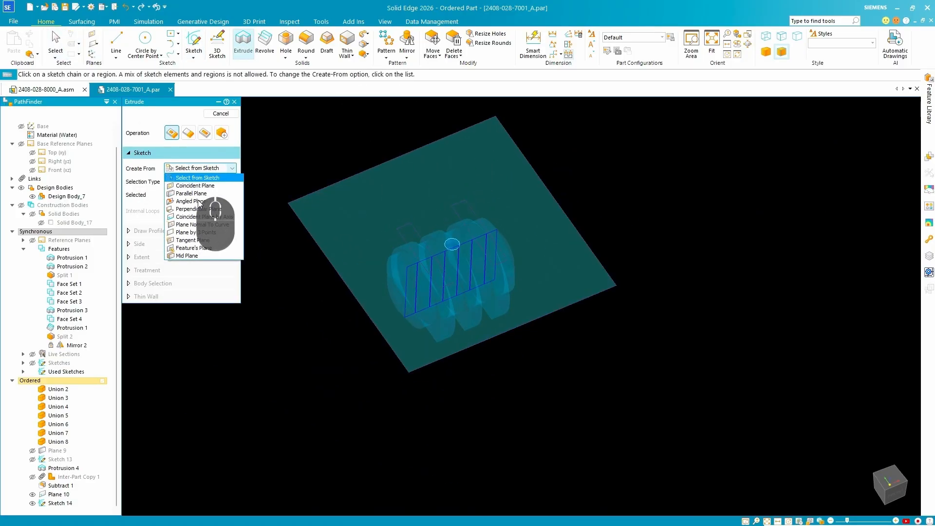
{"action": "left_click", "coordinate": [197, 178]}
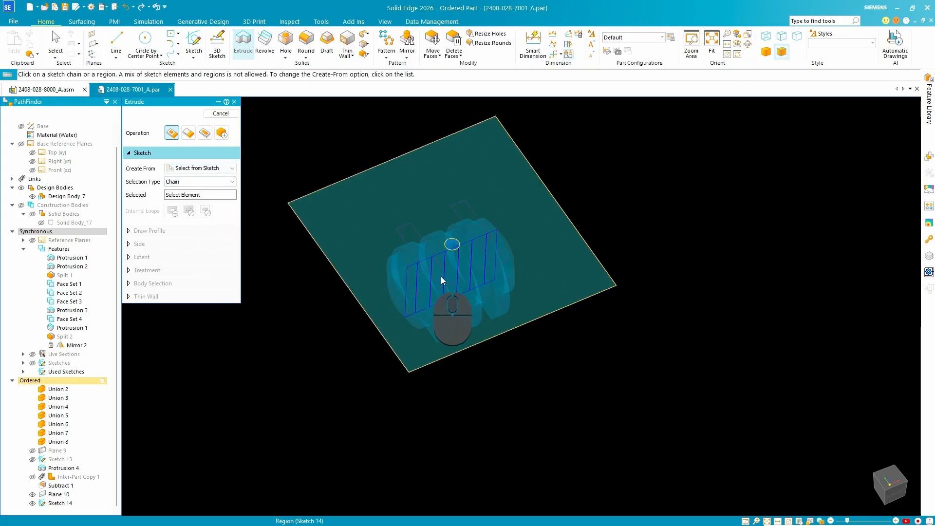
{"action": "left_click", "coordinate": [561, 210]}
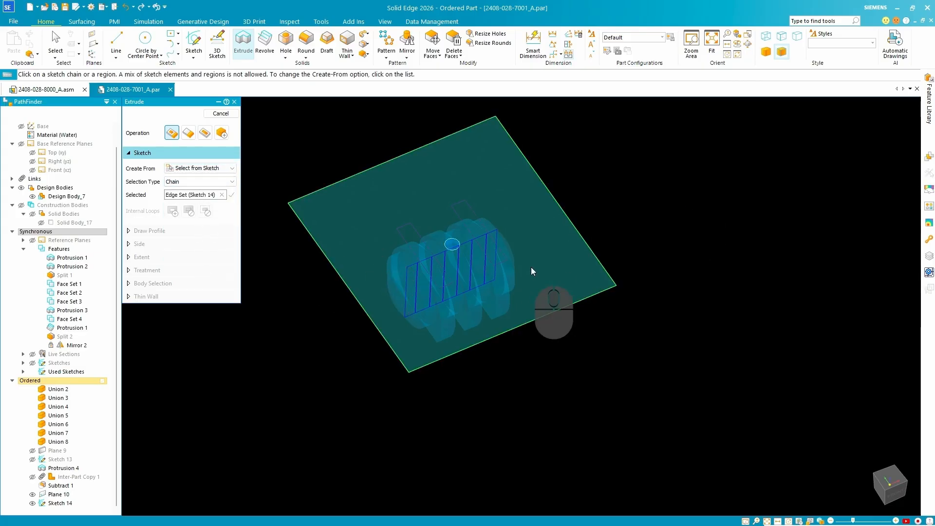
{"action": "left_click", "coordinate": [232, 195]}
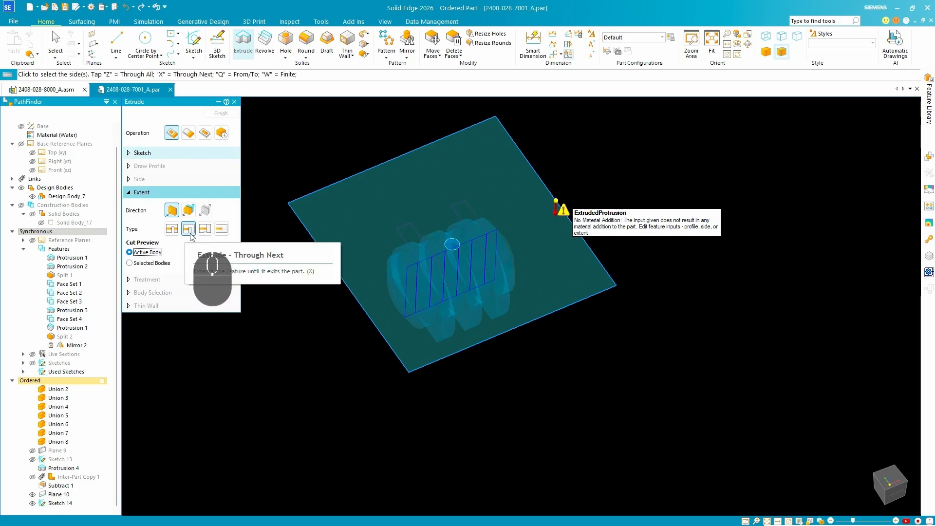
{"action": "left_click", "coordinate": [221, 234]}
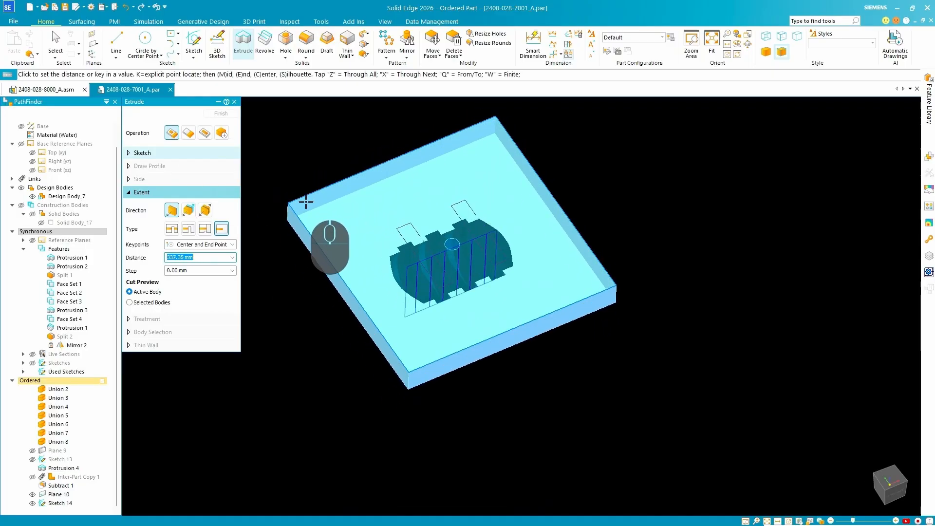
Change the extrusion to a cut, extend it about 72 mm from the rectangle towards the tank, and finish the feature.
{"action": "left_click", "coordinate": [204, 133]}
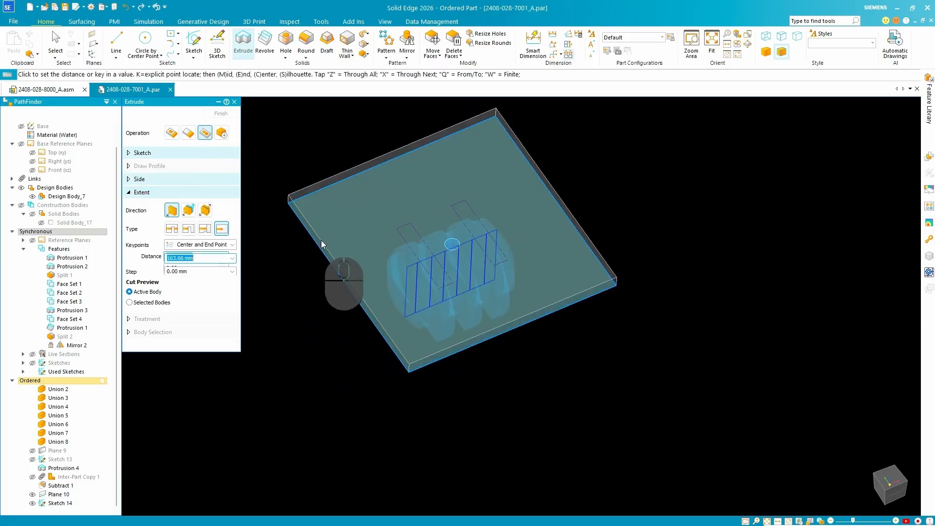
{"action": "middle_click_drag", "start_coordinate": [373, 267], "coordinate": [406, 247]}
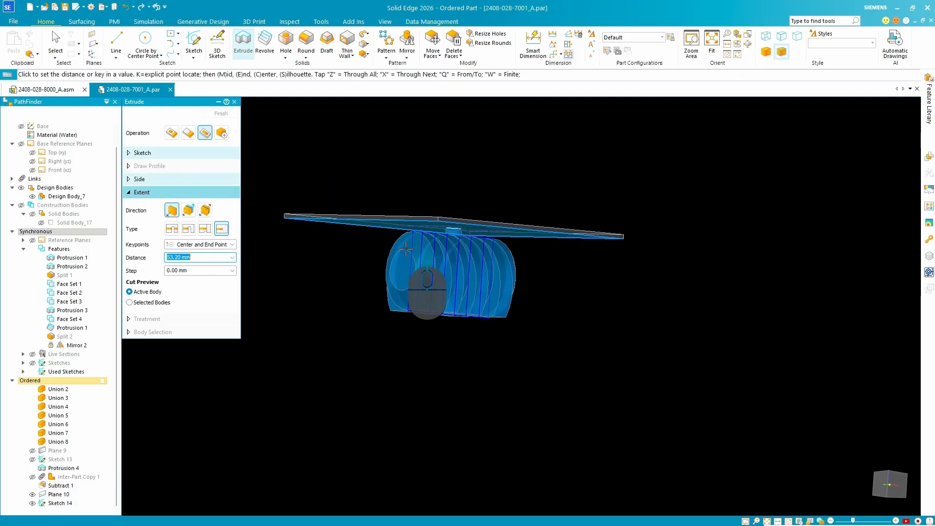
{"action": "middle_click_drag", "start_coordinate": [446, 271], "coordinate": [377, 237]}
{"action": "scroll", "coordinate": [419, 234], "scroll_direction": "down", "scroll_amount": 2}
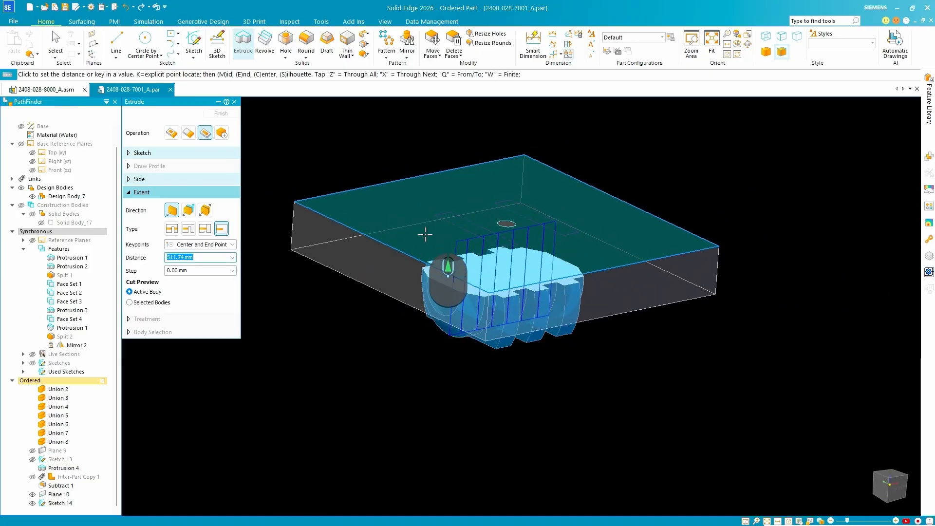
{"action": "key", "text": "Return"}
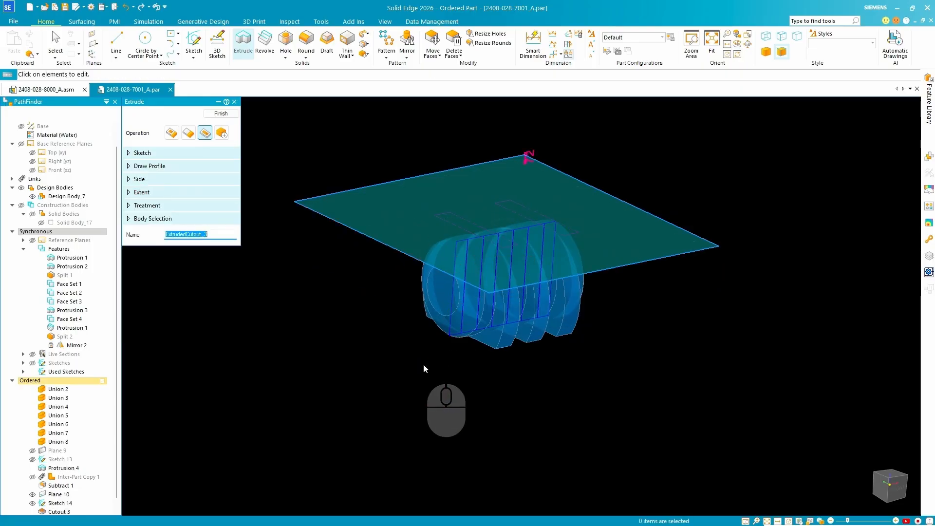
{"action": "left_click", "coordinate": [219, 114]}
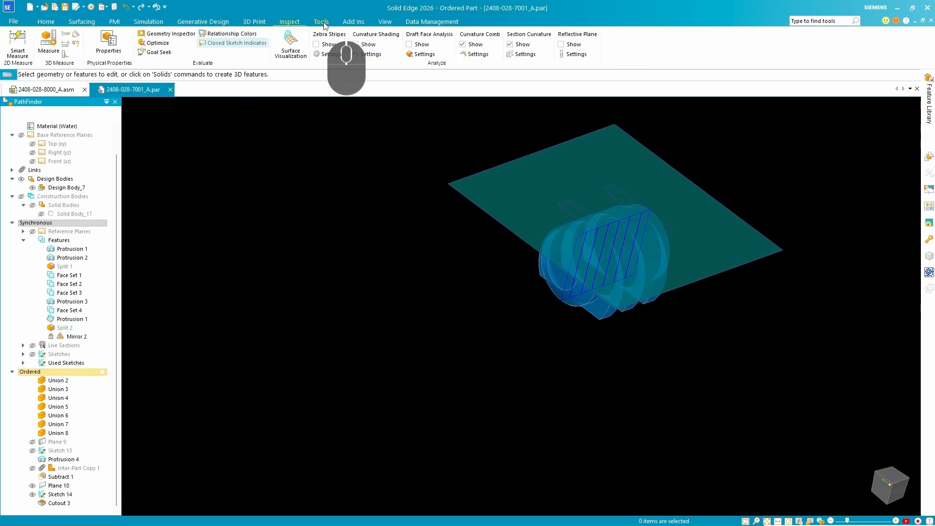
Open the part's Variable Table and set the extruded cutout's finite depth to 500 mm.
{"action": "left_click", "coordinate": [321, 22]}
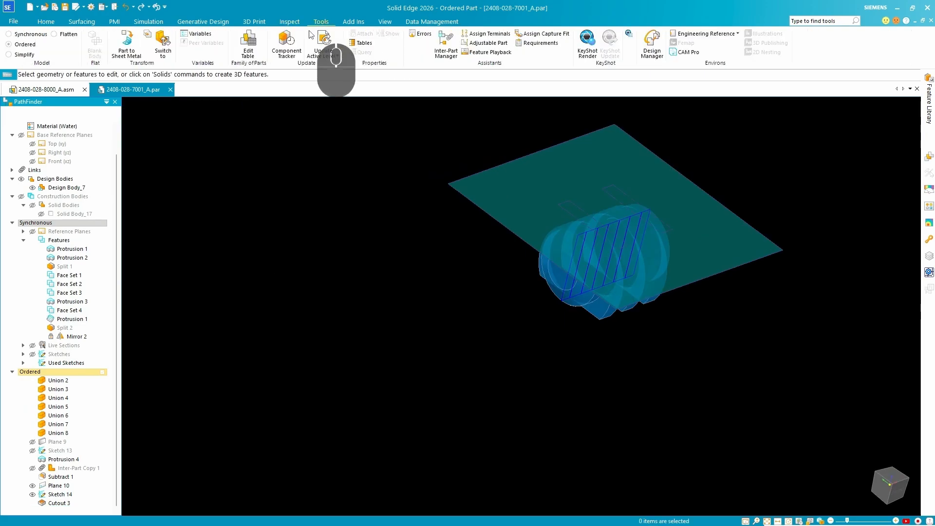
{"action": "left_click", "coordinate": [194, 34]}
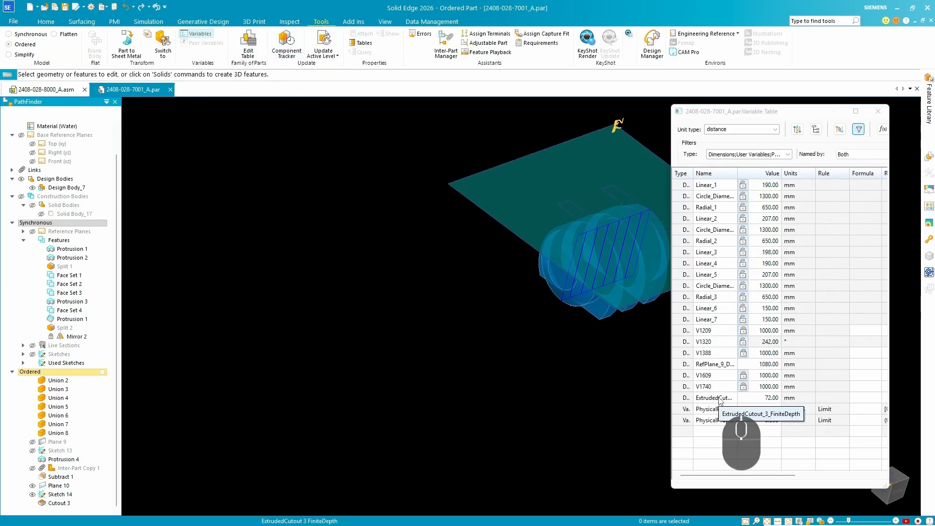
{"action": "left_click", "coordinate": [766, 398]}
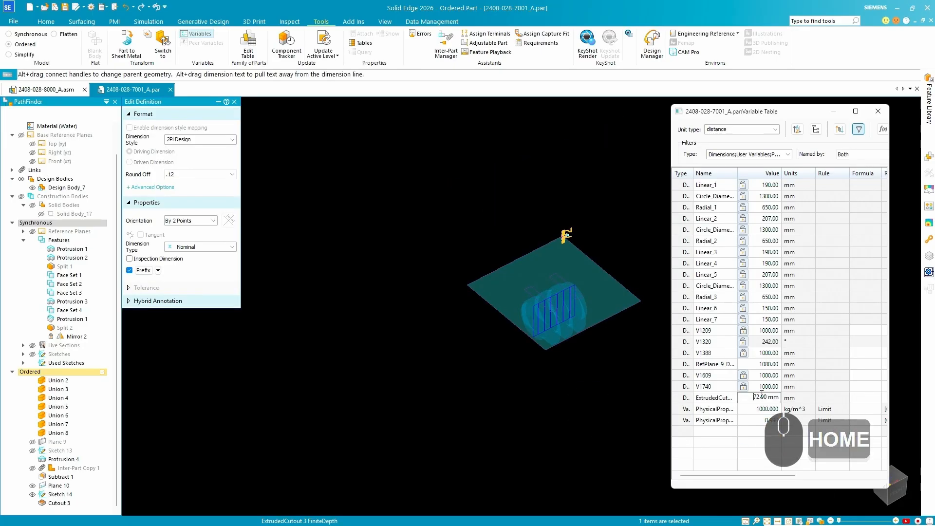
{"action": "key", "text": "shift+End"}
{"action": "type", "text": "5"}
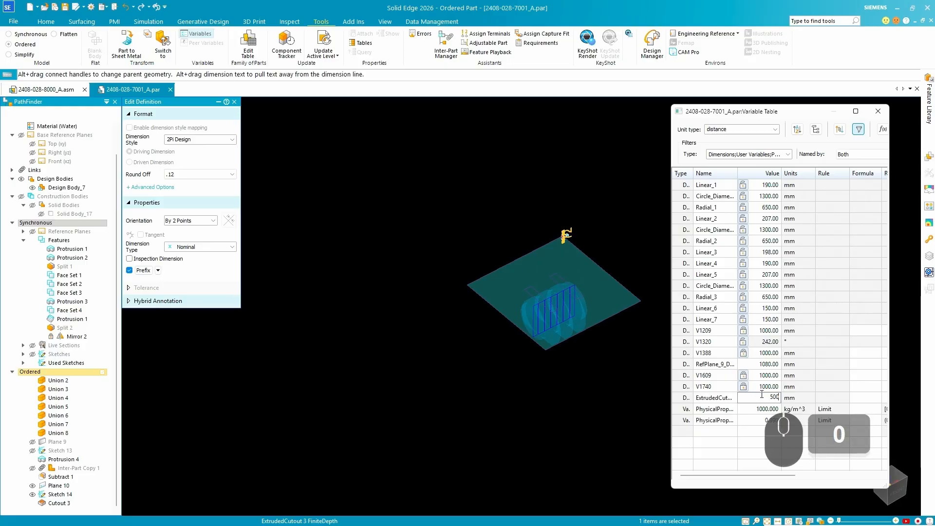
{"action": "type", "text": "00"}
{"action": "key", "text": "Return"}
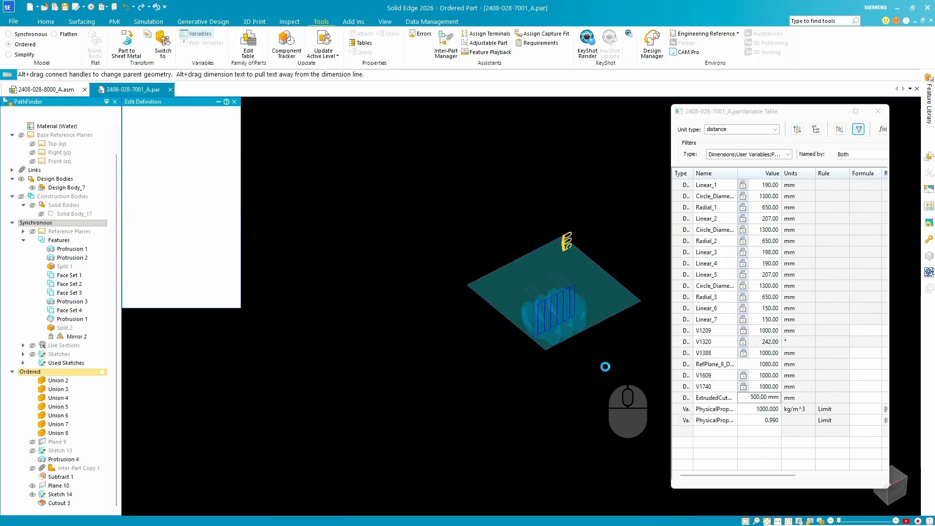
Inspect the cut tank from several sides, and try to set the cutout's finite depth to 0 mm.
{"action": "middle_click", "coordinate": [615, 339]}
{"action": "mouse_move", "coordinate": [614, 339]}
{"action": "middle_mouse_down"}
{"action": "mouse_move", "coordinate": [618, 311]}
{"action": "mouse_move", "coordinate": [612, 317]}
{"action": "mouse_move", "coordinate": [586, 284]}
{"action": "mouse_move", "coordinate": [541, 323]}
{"action": "mouse_move", "coordinate": [475, 270]}
{"action": "middle_mouse_up"}
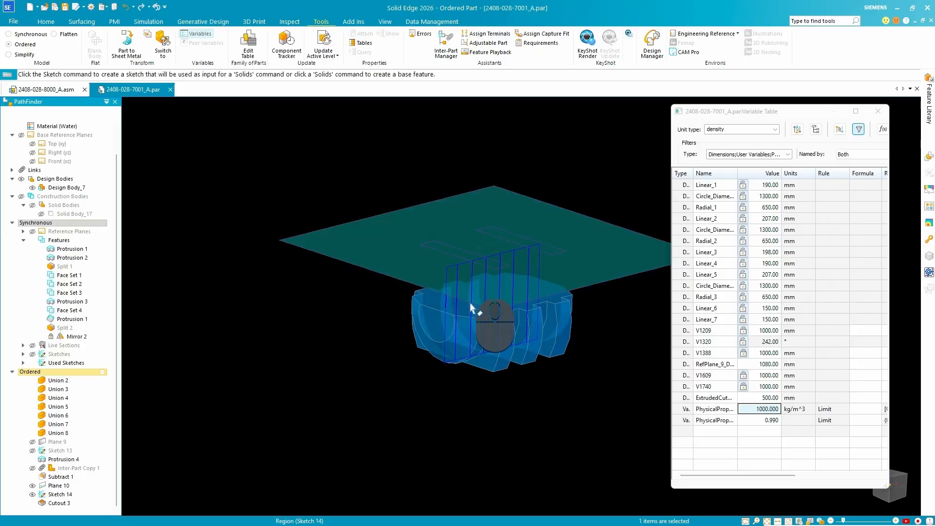
{"action": "middle_click_drag", "start_coordinate": [458, 307], "coordinate": [444, 355]}
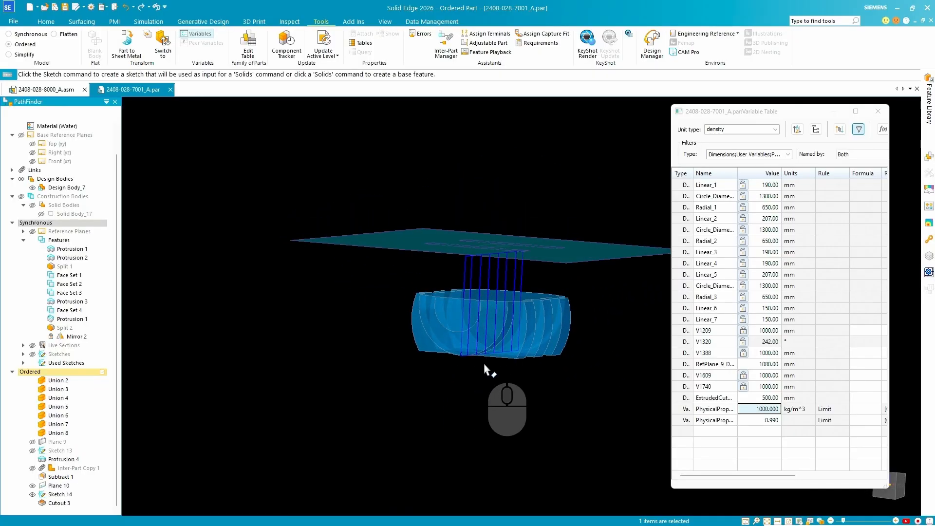
{"action": "scroll", "coordinate": [487, 371], "scroll_direction": "up", "scroll_amount": 3}
{"action": "scroll", "coordinate": [490, 314], "scroll_direction": "down", "scroll_amount": 3}
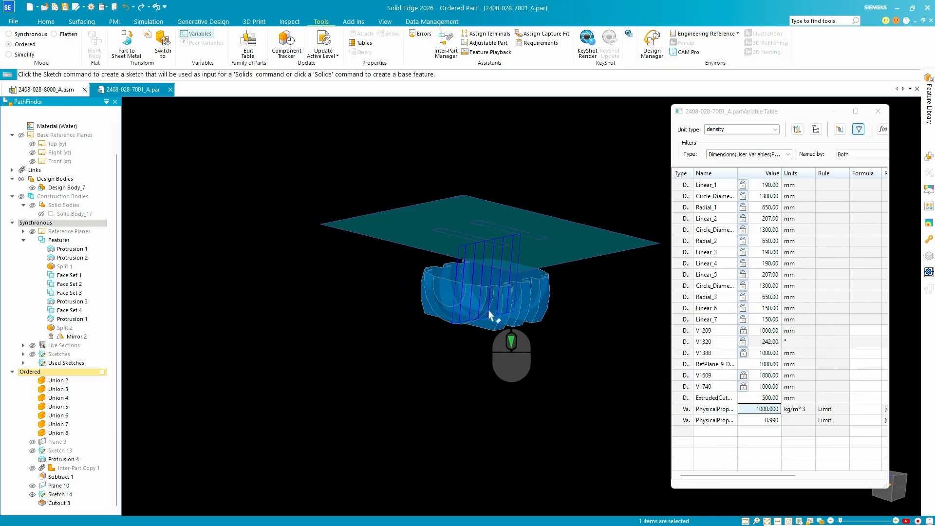
{"action": "mouse_move", "coordinate": [491, 314]}
{"action": "middle_mouse_down"}
{"action": "mouse_move", "coordinate": [485, 273]}
{"action": "mouse_move", "coordinate": [504, 284]}
{"action": "mouse_move", "coordinate": [489, 323]}
{"action": "middle_mouse_up"}
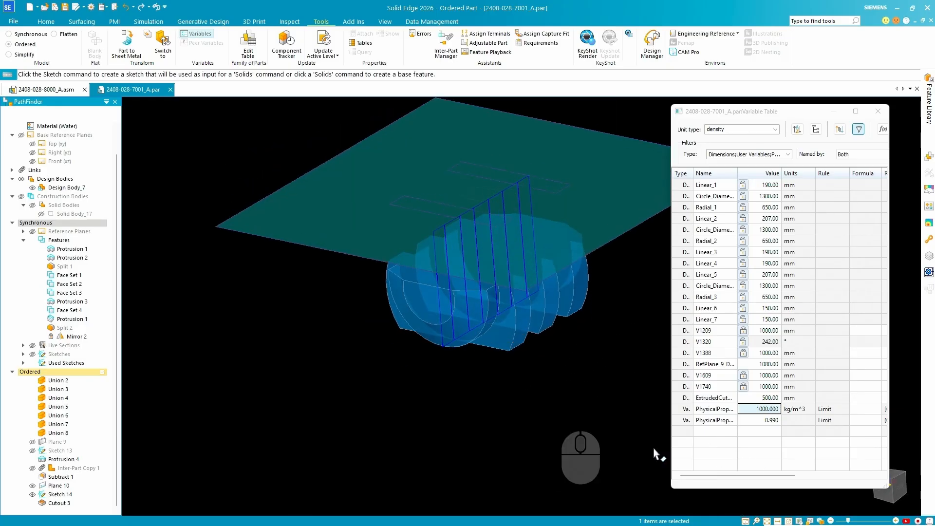
{"action": "left_click", "coordinate": [775, 397]}
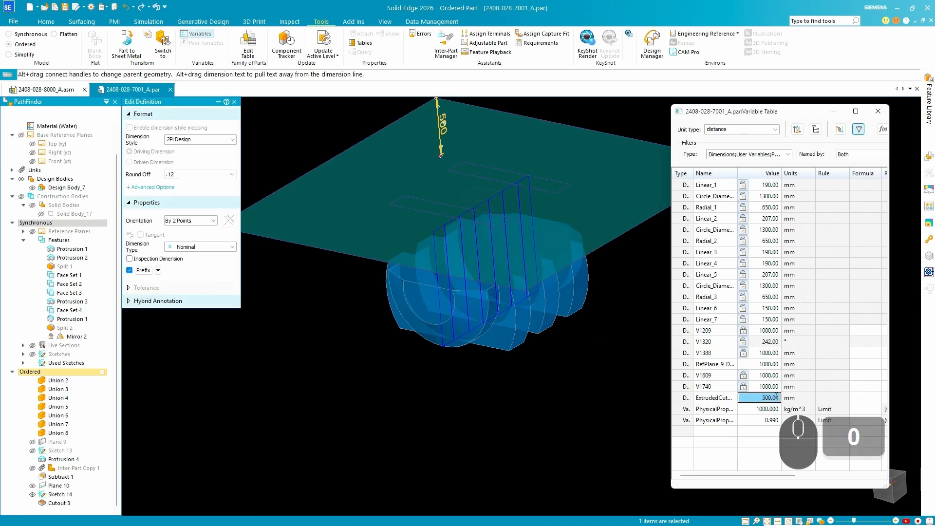
{"action": "key", "text": "Return"}
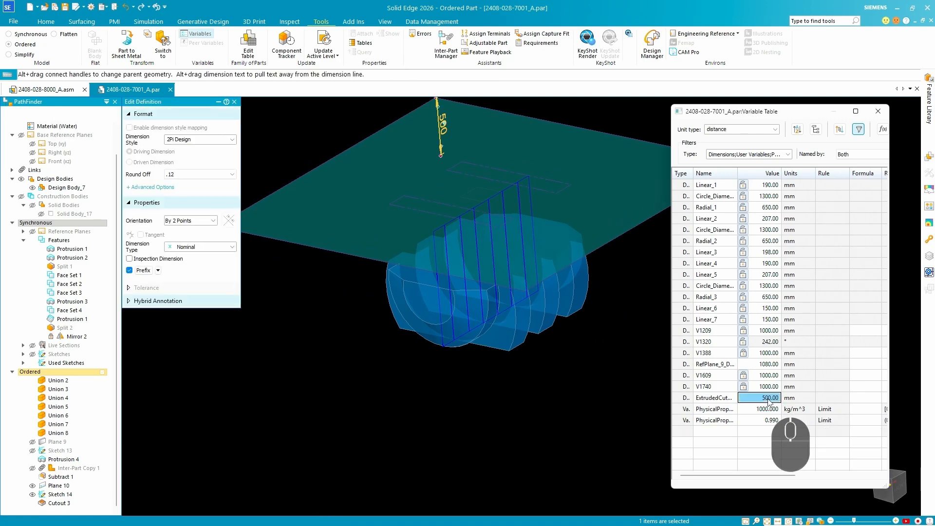
{"action": "type", "text": "0"}
{"action": "key", "text": "Return"}
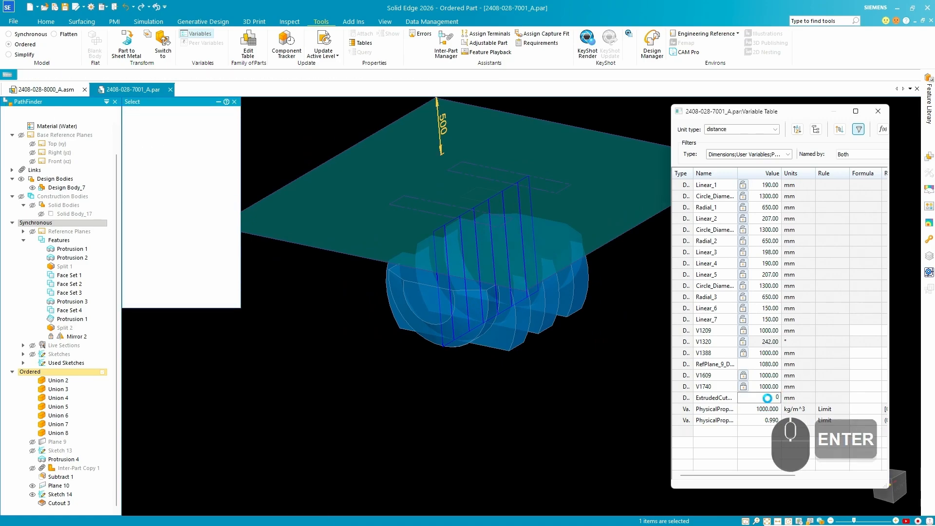
Set the extruded cutout's finite depth to 1 mm in the Variable Table.
{"action": "left_click", "coordinate": [777, 407]}
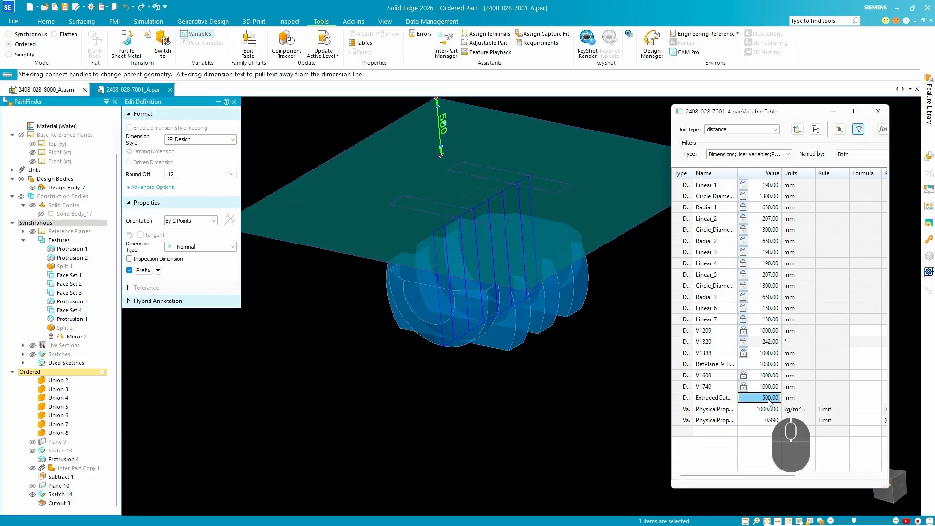
{"action": "type", "text": "1"}
{"action": "key", "text": "Return"}
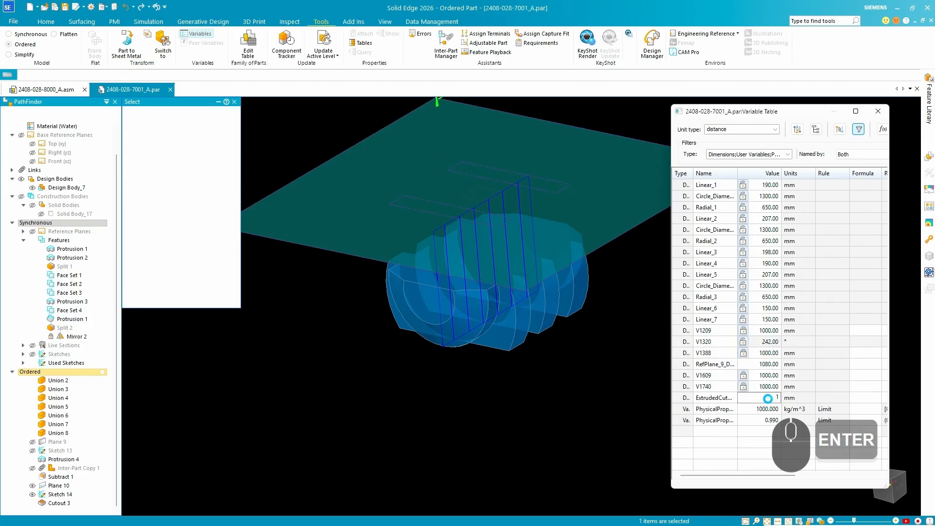
Suppress the cutout made from the rectangle sketch so the tank volume is uncut.
{"action": "middle_click_drag", "start_coordinate": [475, 312], "coordinate": [494, 237]}
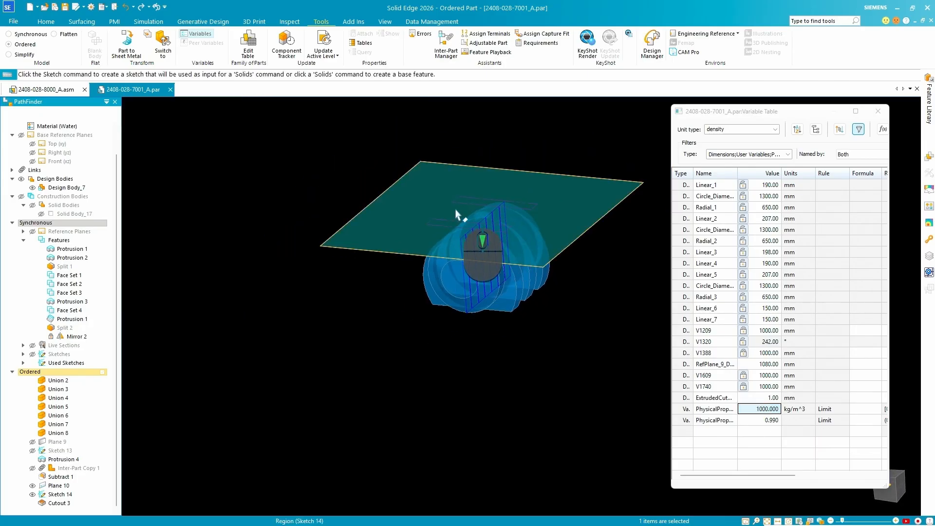
{"action": "scroll", "coordinate": [460, 214], "scroll_direction": "down", "scroll_amount": 4}
{"action": "scroll", "coordinate": [518, 225], "scroll_direction": "up", "scroll_amount": 2}
{"action": "scroll", "coordinate": [462, 213], "scroll_direction": "up", "scroll_amount": 2}
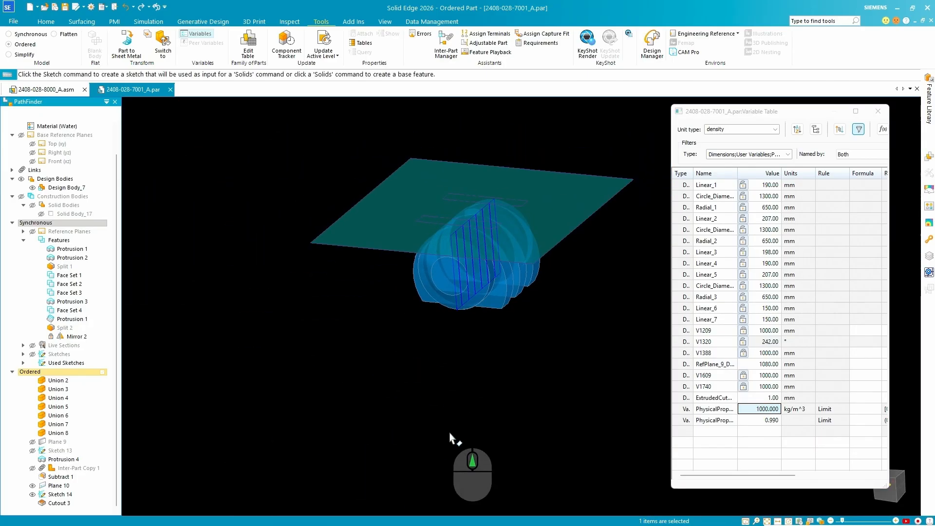
{"action": "right_click", "coordinate": [56, 502]}
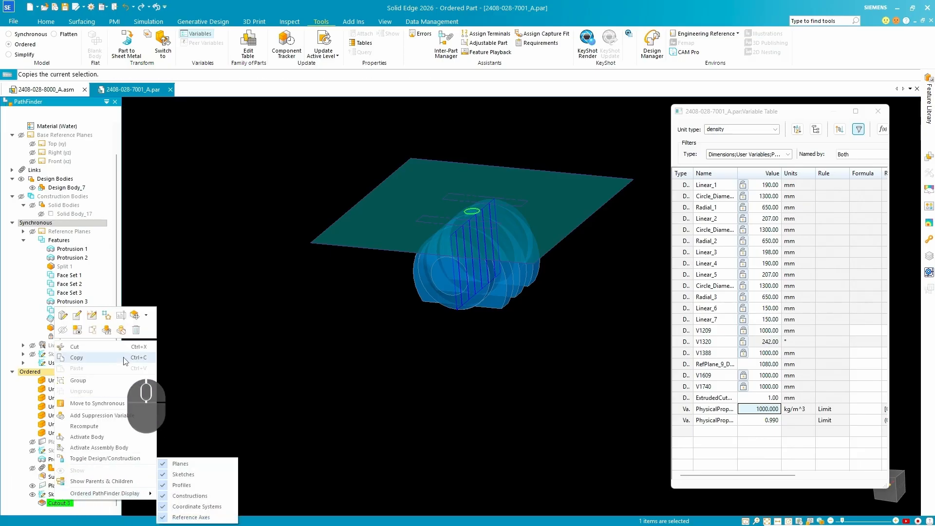
{"action": "left_click", "coordinate": [121, 330]}
Add a variable named TankDepth with a value of 1000 to the Variable Table.
{"action": "middle_click_drag", "start_coordinate": [535, 218], "coordinate": [537, 263]}
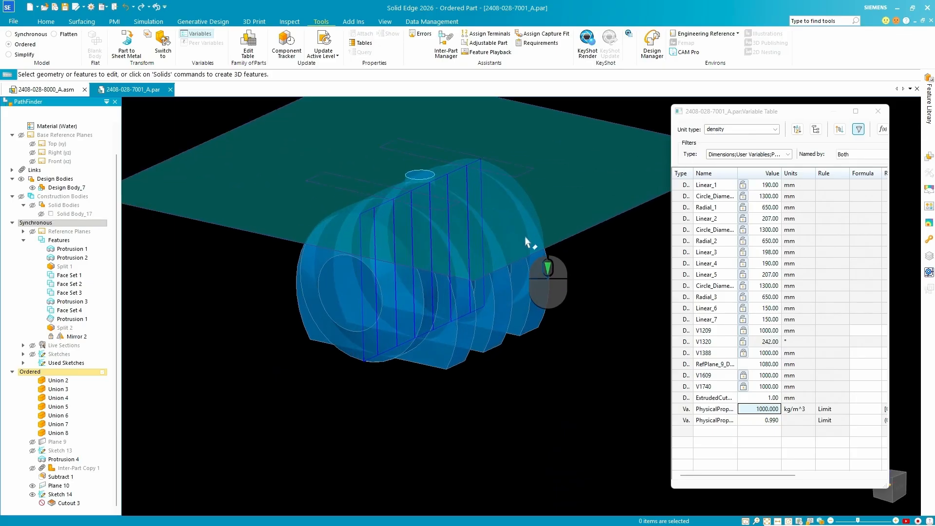
{"action": "mouse_move", "coordinate": [525, 286]}
{"action": "middle_mouse_down"}
{"action": "mouse_move", "coordinate": [523, 233]}
{"action": "mouse_move", "coordinate": [417, 192]}
{"action": "middle_mouse_up"}
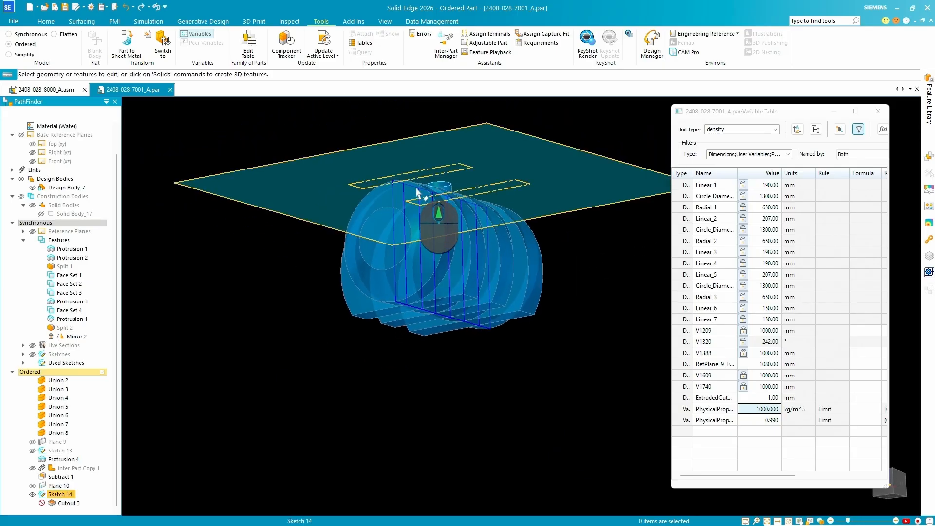
{"action": "scroll", "coordinate": [408, 320], "scroll_direction": "up", "scroll_amount": 4}
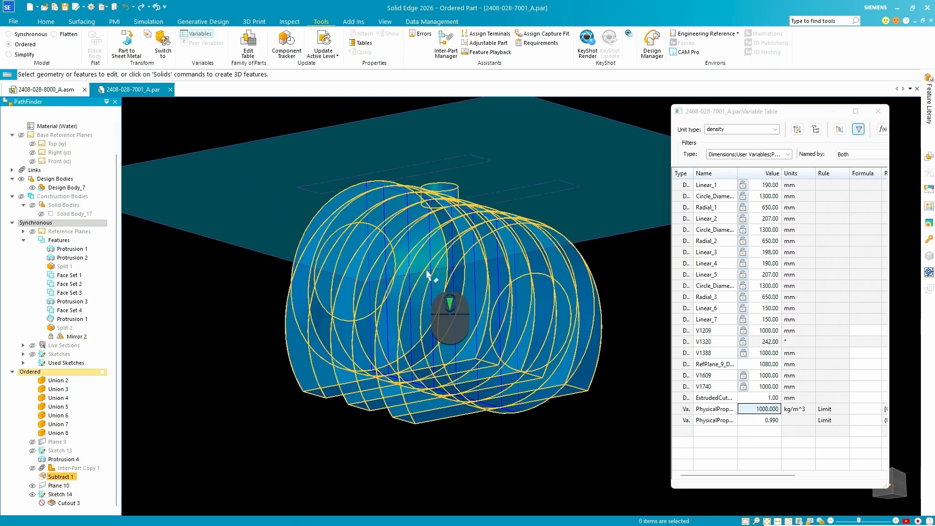
{"action": "middle_click_drag", "start_coordinate": [441, 232], "coordinate": [744, 461]}
{"action": "middle_click_drag", "start_coordinate": [527, 359], "coordinate": [726, 460]}
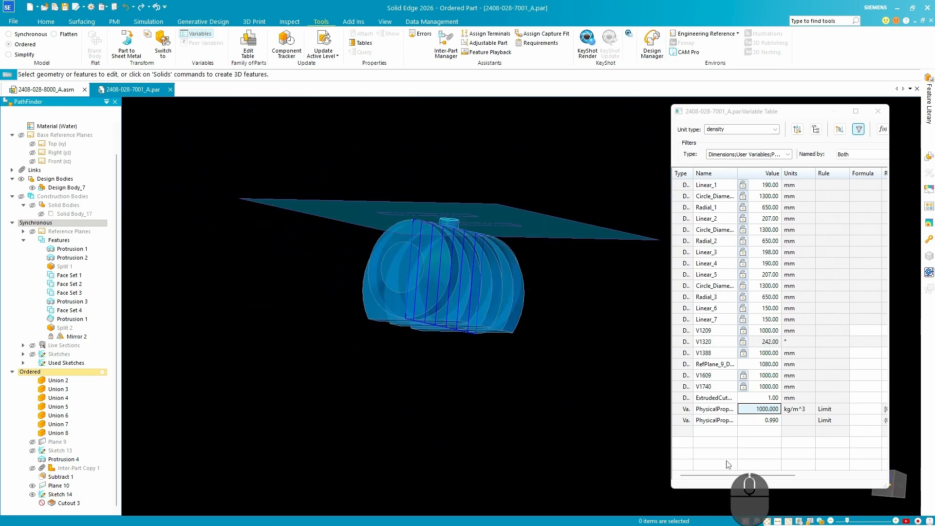
{"action": "left_click", "coordinate": [711, 433]}
{"action": "type", "text": "TankDepth"}
{"action": "key", "text": "Tab"}
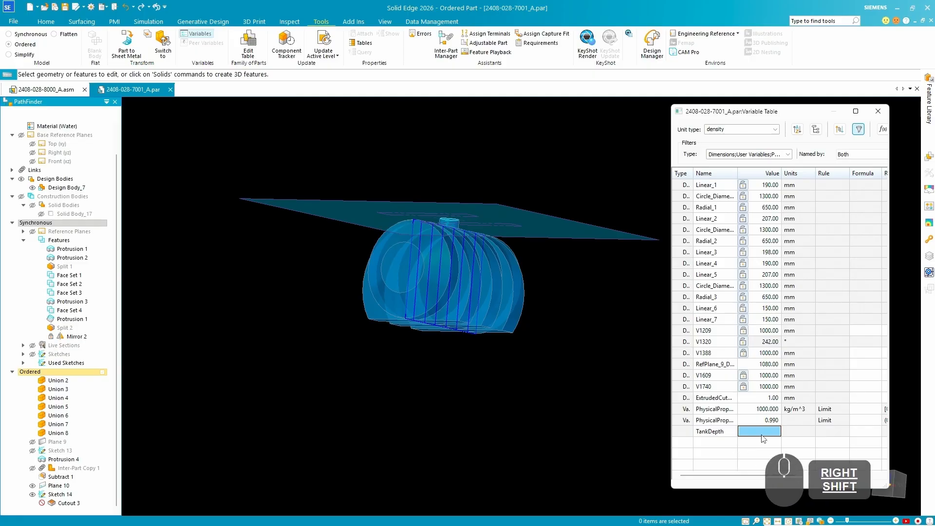
{"action": "type", "text": "1000"}
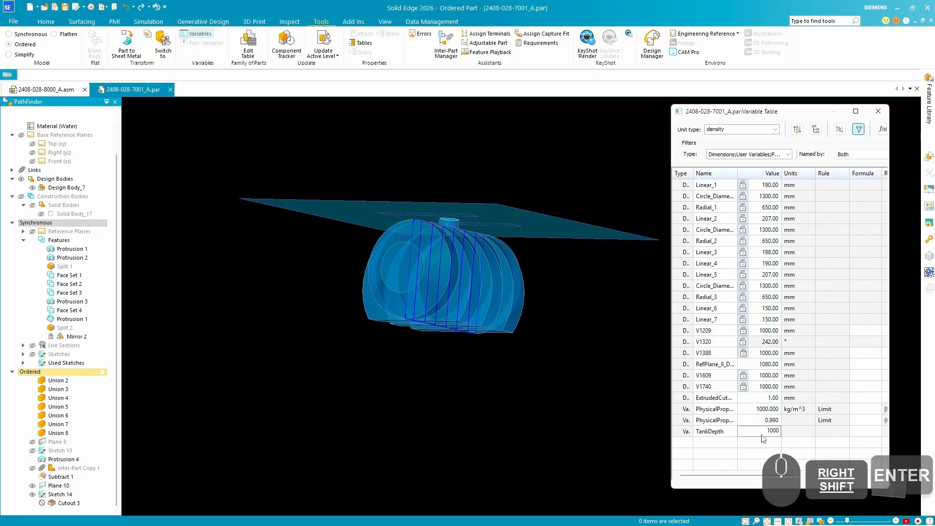
Commit TankDepth's value of 1000 and measure the normal distance from the tank's flat bottom face to the filler neck's top circle.
{"action": "key", "text": "Return"}
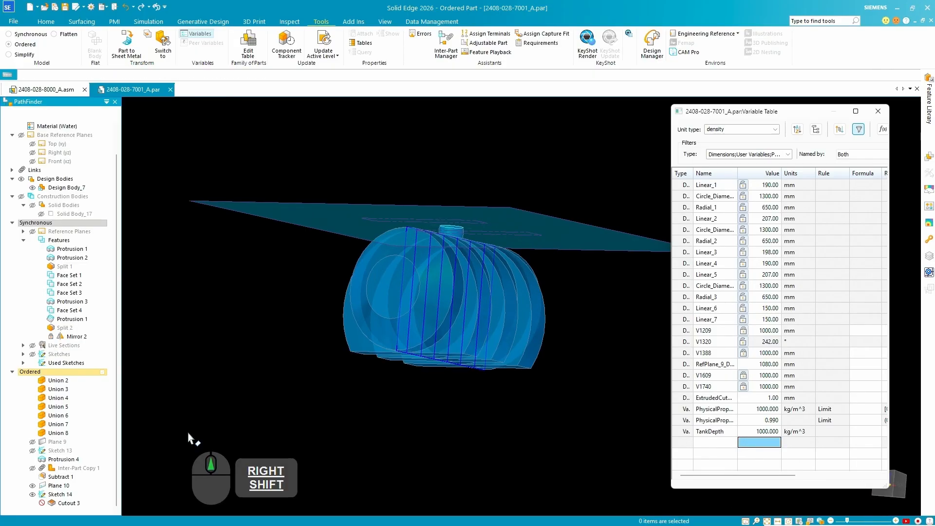
{"action": "mouse_move", "coordinate": [446, 263]}
{"action": "middle_mouse_down"}
{"action": "mouse_move", "coordinate": [457, 152]}
{"action": "mouse_move", "coordinate": [444, 225]}
{"action": "mouse_move", "coordinate": [437, 196]}
{"action": "middle_mouse_up"}
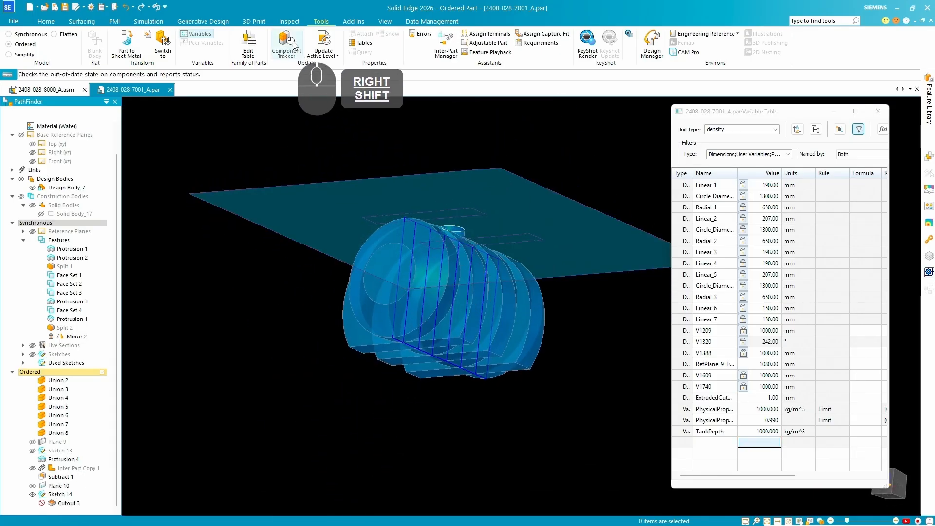
{"action": "left_click", "coordinate": [54, 24]}
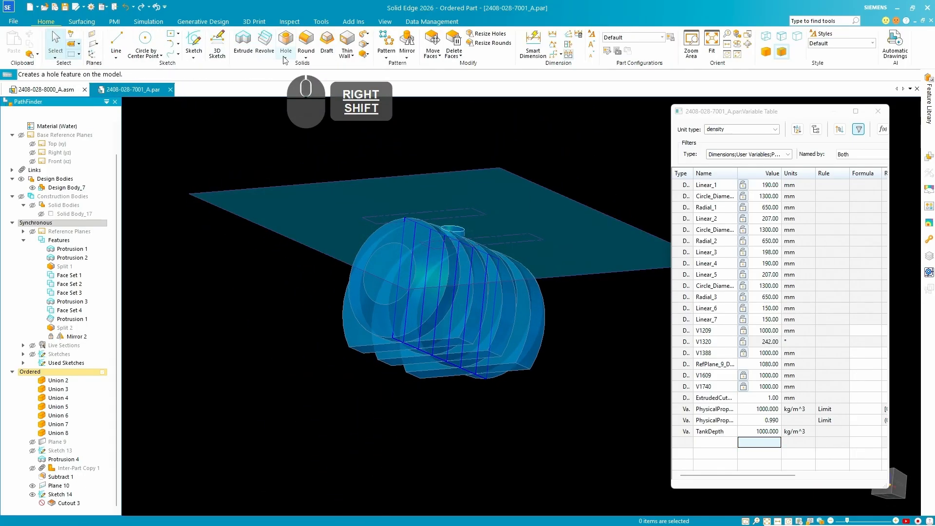
{"action": "left_click", "coordinate": [294, 22]}
{"action": "left_click", "coordinate": [18, 46]}
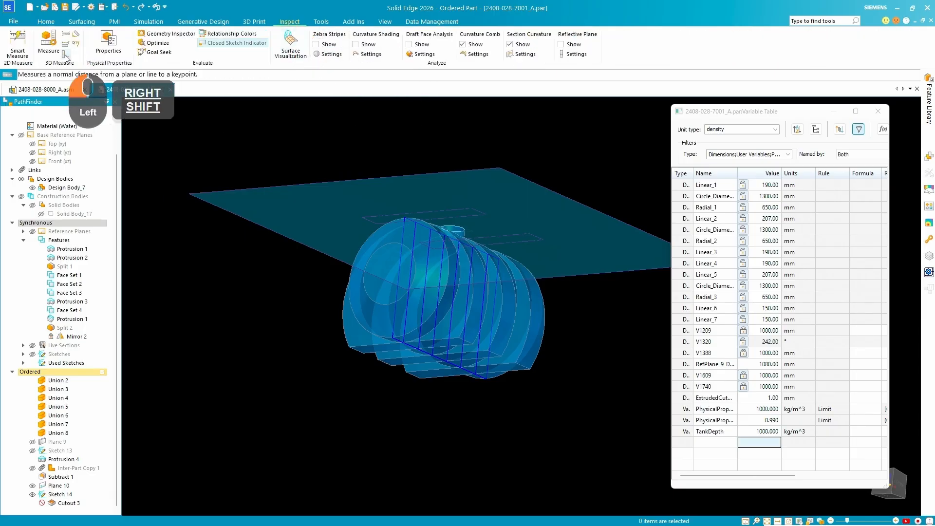
{"action": "scroll", "coordinate": [454, 369], "scroll_direction": "down", "scroll_amount": 5}
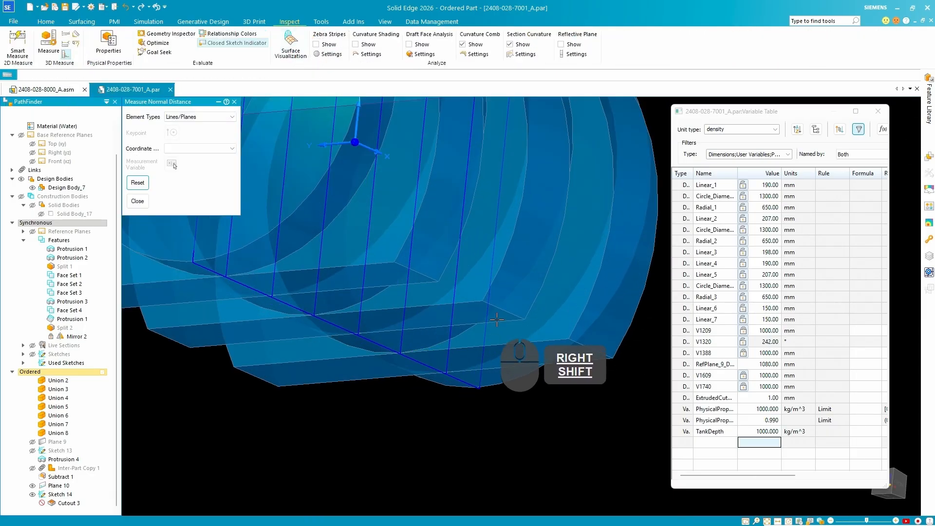
{"action": "left_click", "coordinate": [498, 319]}
{"action": "scroll", "coordinate": [499, 331], "scroll_direction": "up", "scroll_amount": 5}
{"action": "middle_click_drag", "start_coordinate": [498, 330], "coordinate": [468, 220]}
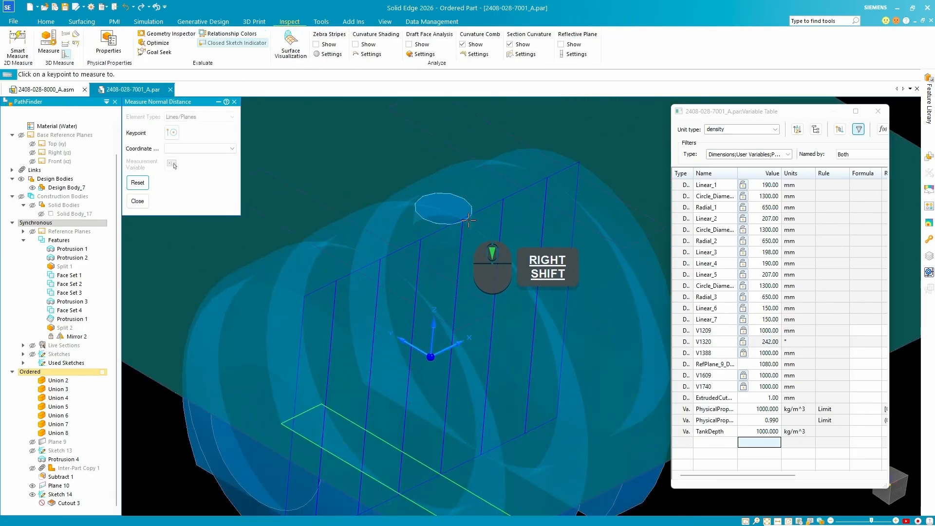
{"action": "left_click", "coordinate": [466, 195]}
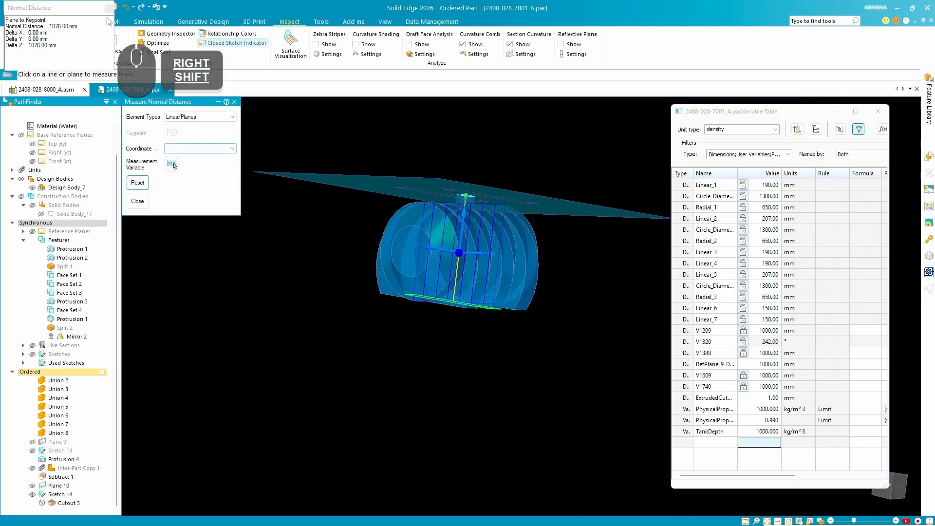
{"action": "left_click_drag", "start_coordinate": [85, 5], "coordinate": [316, 255]}
{"action": "key", "text": "ctrl+4"}
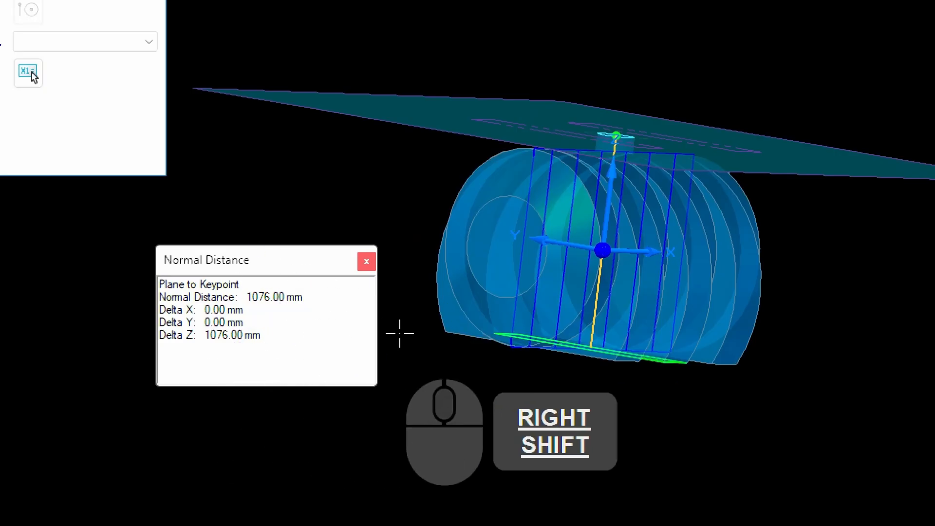
{"action": "key", "text": "Escape"}
Define the extruded cutout's finite depth with a formula subtracting TankDepth from 1076 in the Variable Table.
{"action": "key", "text": "ctrl+4"}
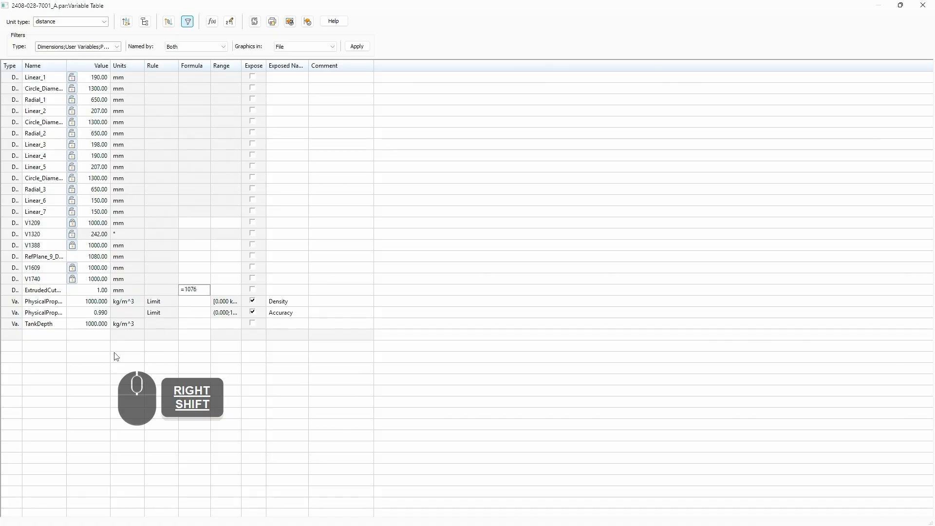
{"action": "left_click", "coordinate": [44, 325]}
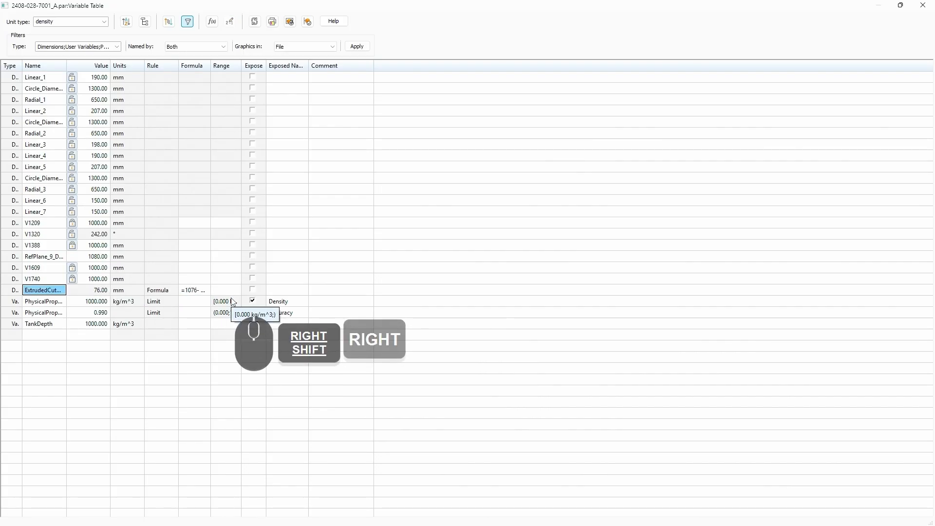
{"action": "left_click", "coordinate": [103, 291]}
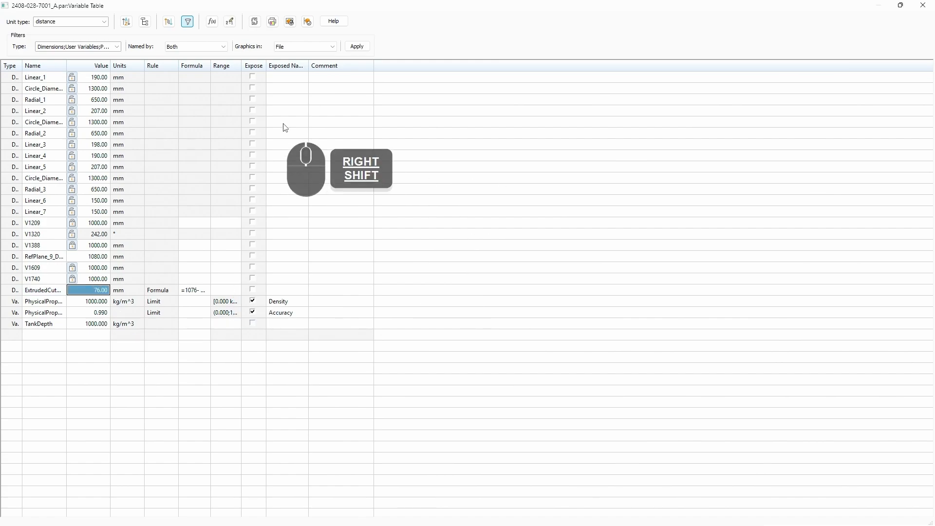
{"action": "left_click", "coordinate": [900, 6]}
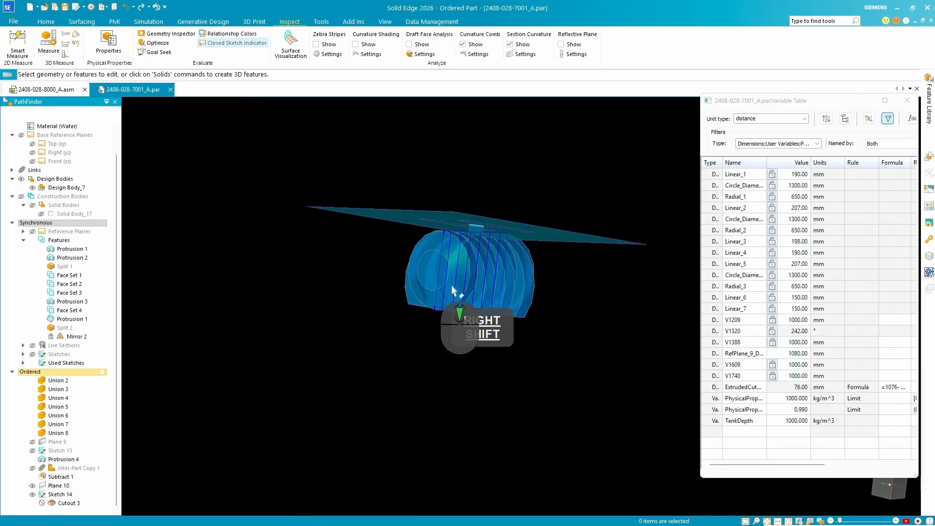
Unsuppress the cutout made from the rectangle sketch and update the physical properties of the water volume.
{"action": "middle_click_drag", "start_coordinate": [453, 291], "coordinate": [490, 188], "text": "shift"}
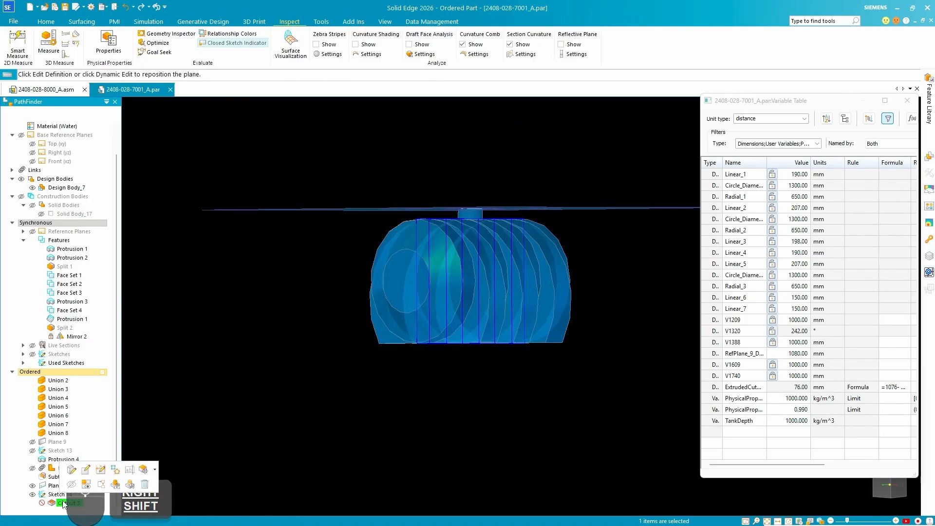
{"action": "left_click", "coordinate": [131, 484]}
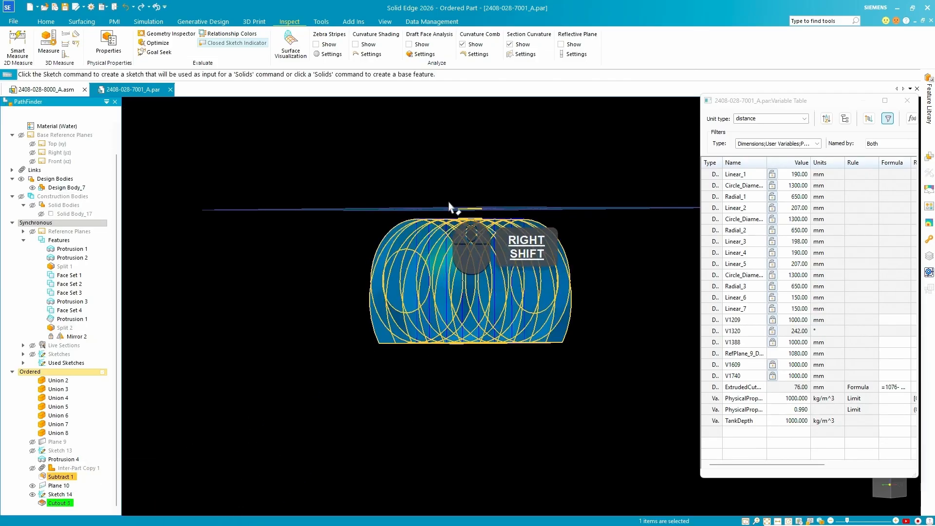
{"action": "middle_click_drag", "start_coordinate": [551, 279], "coordinate": [403, 258], "text": "shift"}
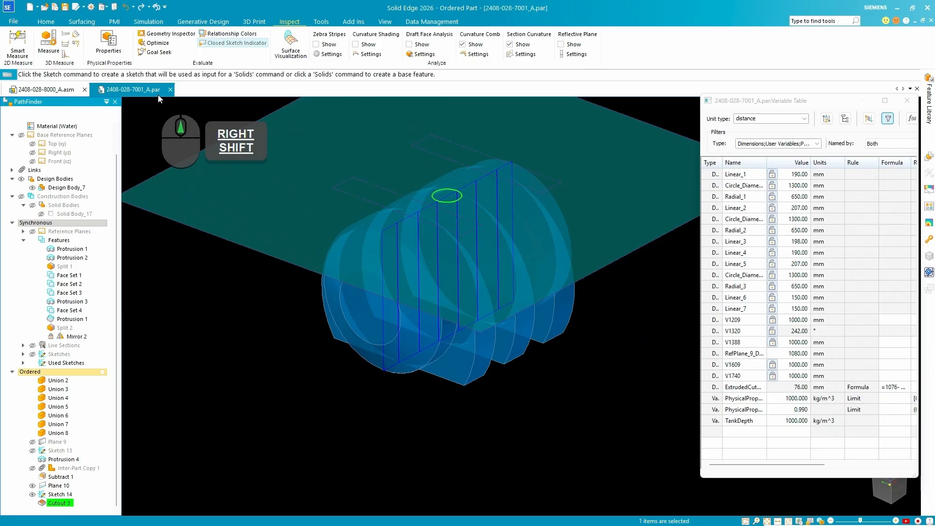
{"action": "left_click", "coordinate": [112, 43]}
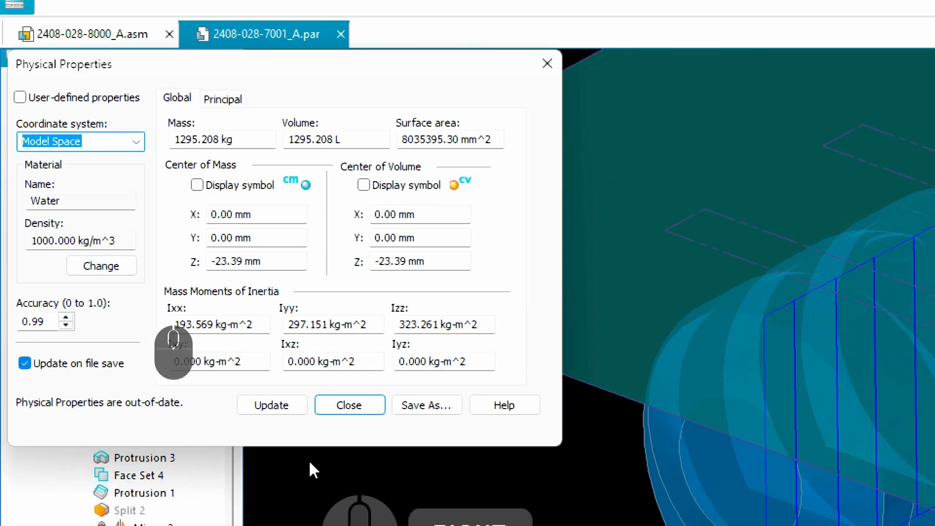
{"action": "left_click", "coordinate": [273, 478]}
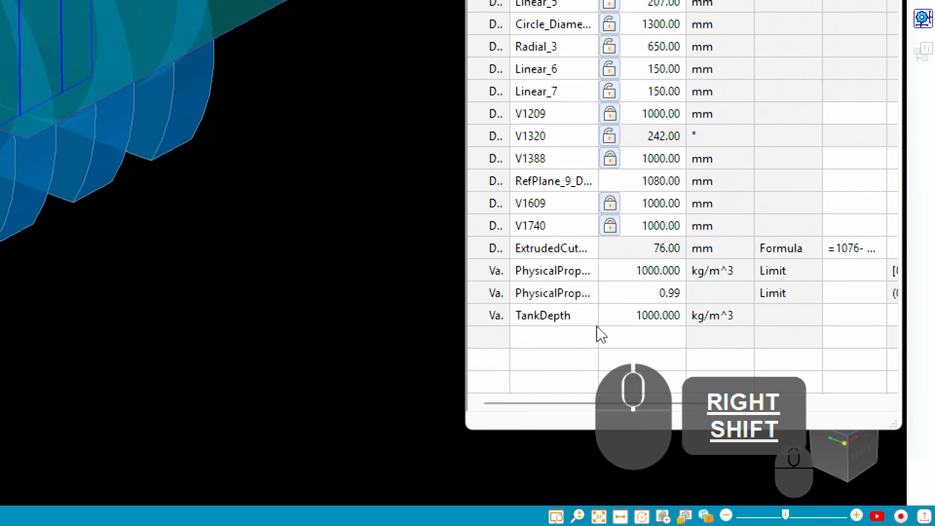
Set the TankDepth variable to 500 in the Variable Table.
{"action": "left_click", "coordinate": [674, 317]}
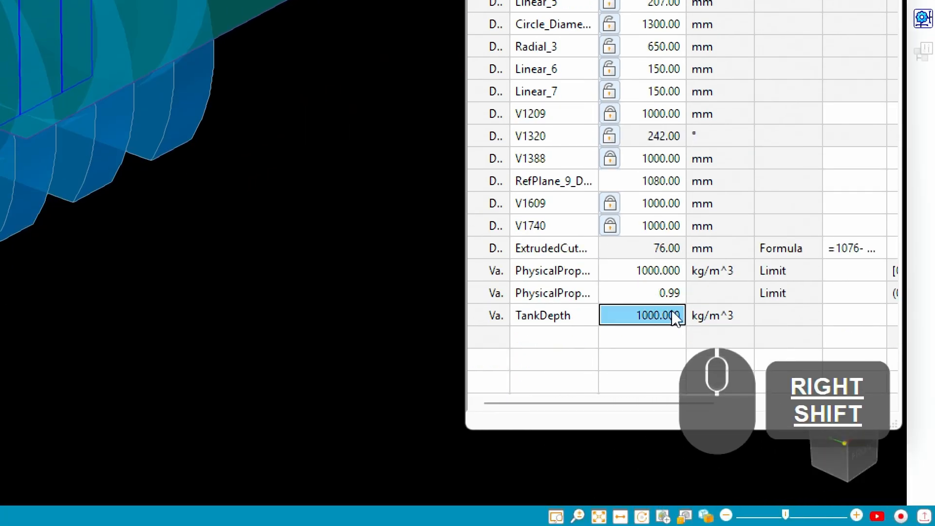
{"action": "left_click", "coordinate": [738, 317]}
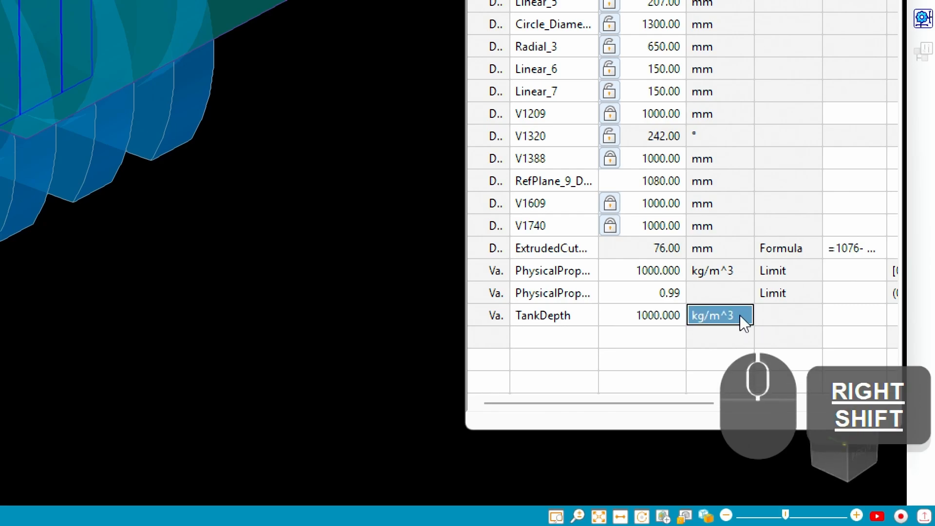
{"action": "right_click", "coordinate": [740, 314]}
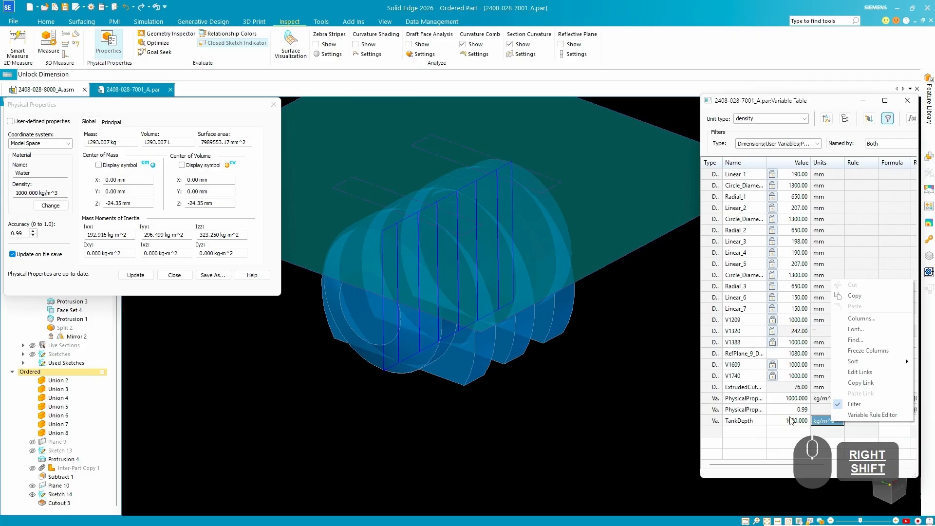
{"action": "left_click", "coordinate": [653, 321]}
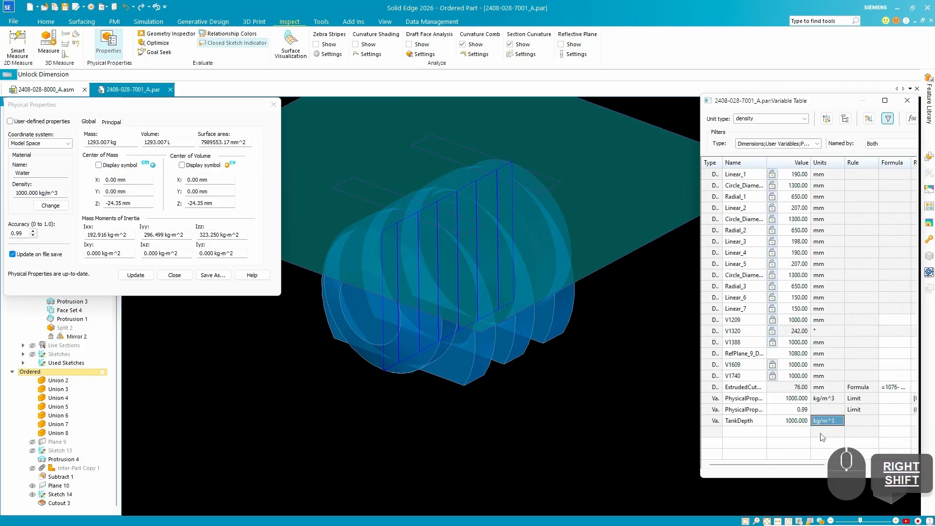
{"action": "key", "text": "Left"}
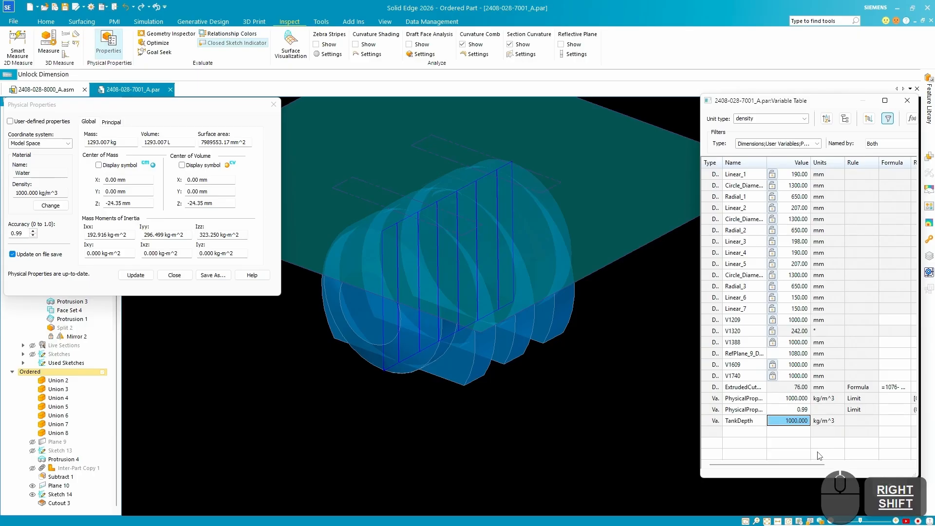
{"action": "type", "text": "5"}
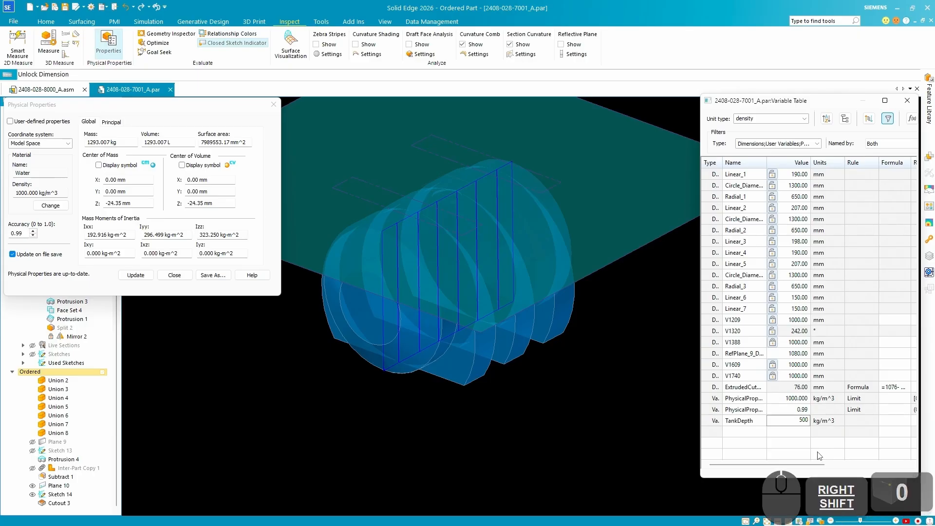
{"action": "key", "text": "Return"}
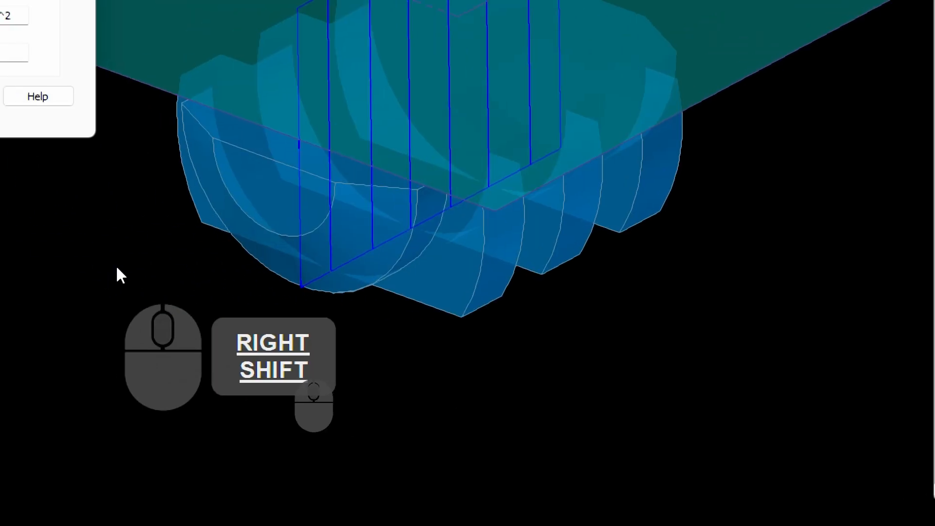
Inspect the half-filled water body and update its physical properties to recalculate mass and volume.
{"action": "middle_click_drag", "start_coordinate": [336, 215], "coordinate": [564, 289]}
{"action": "key", "text": "ctrl+4"}
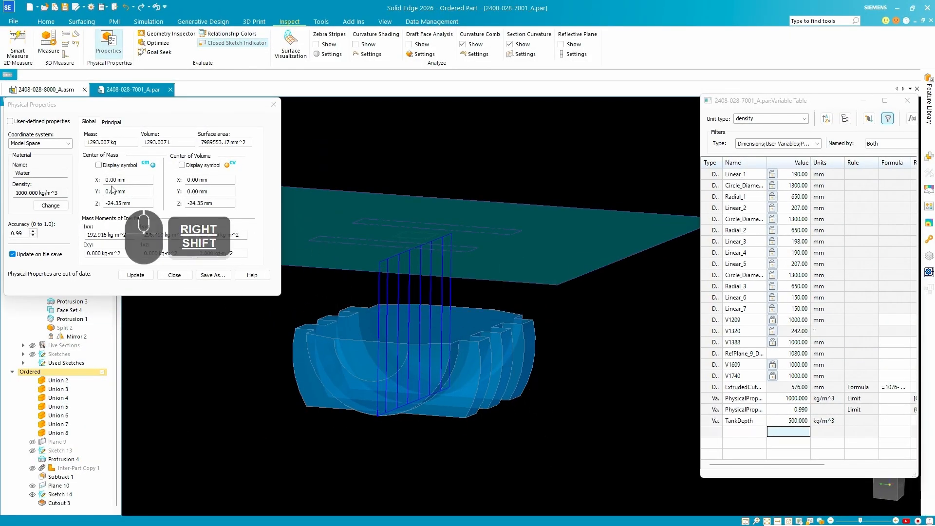
{"action": "key", "text": "ctrl+4"}
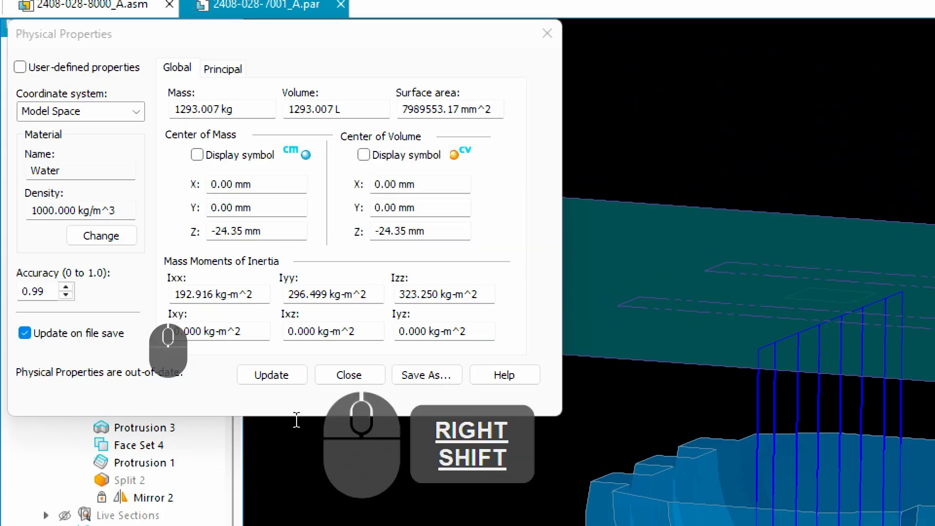
{"action": "left_click", "coordinate": [268, 375]}
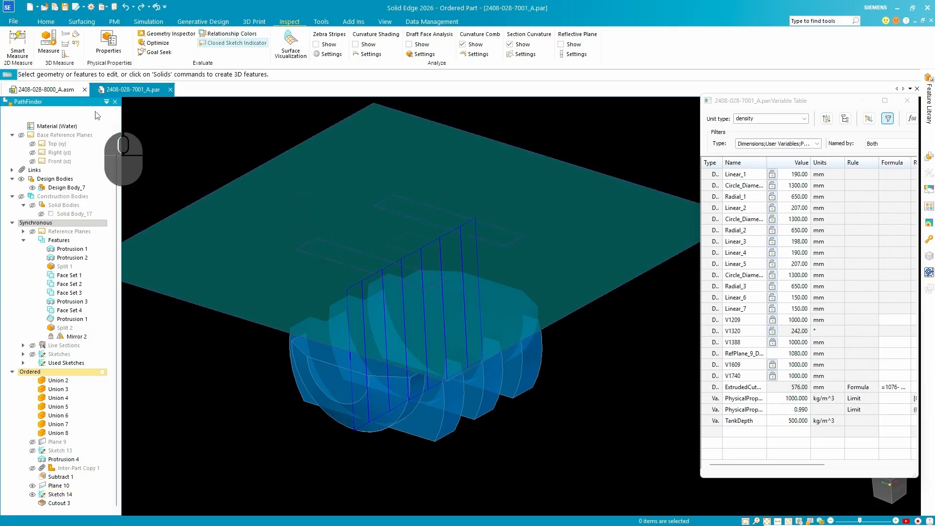
{"action": "left_click", "coordinate": [61, 89]}
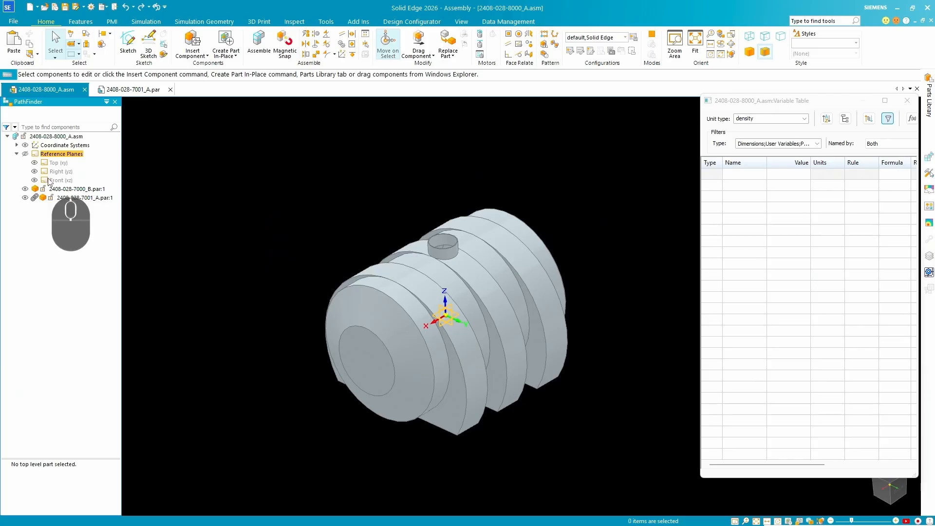
{"action": "left_click", "coordinate": [56, 180]}
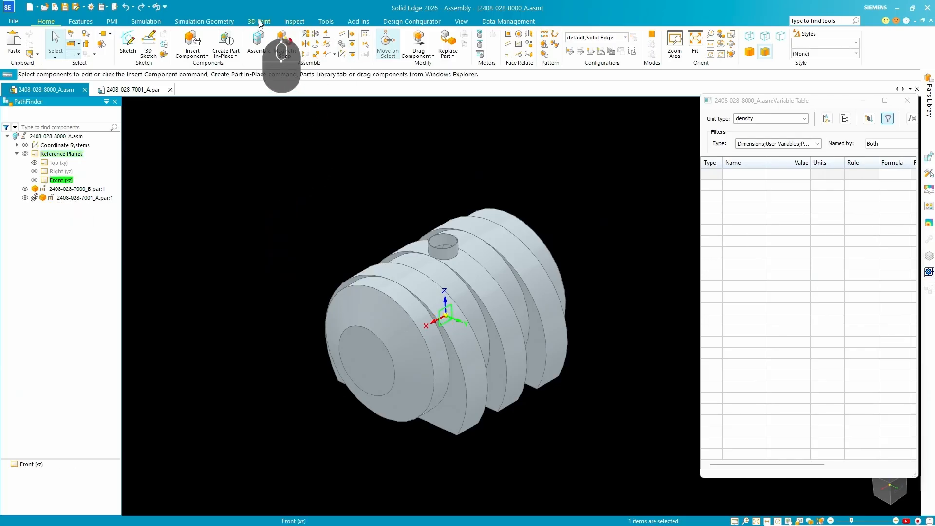
{"action": "left_click", "coordinate": [113, 21]}
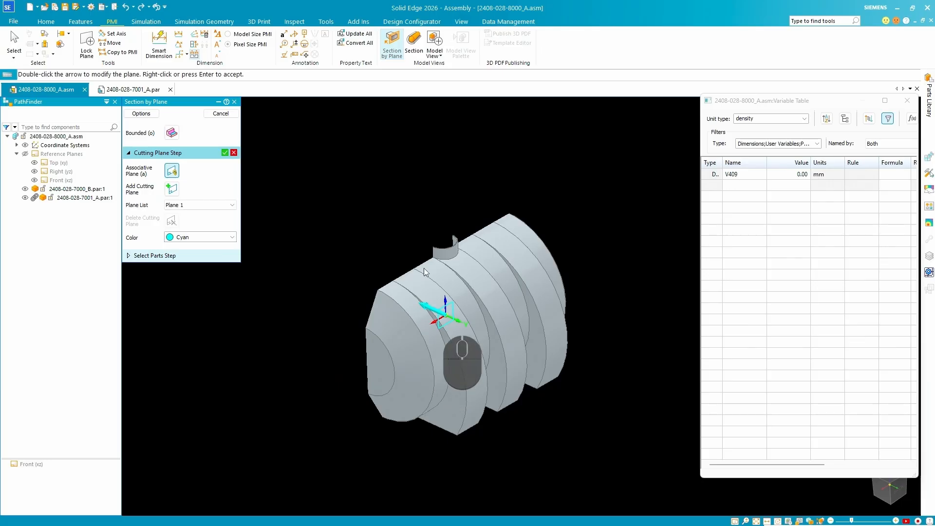
{"action": "middle_click_drag", "start_coordinate": [317, 305], "coordinate": [562, 309]}
{"action": "middle_click_drag", "start_coordinate": [415, 399], "coordinate": [380, 399]}
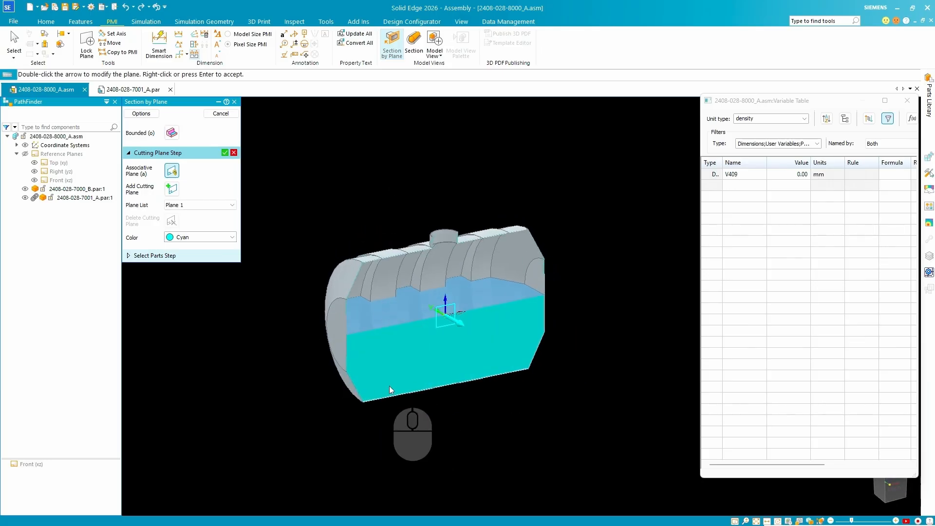
{"action": "middle_click_drag", "start_coordinate": [402, 356], "coordinate": [357, 395]}
{"action": "scroll", "coordinate": [390, 383], "scroll_direction": "up", "scroll_amount": 5}
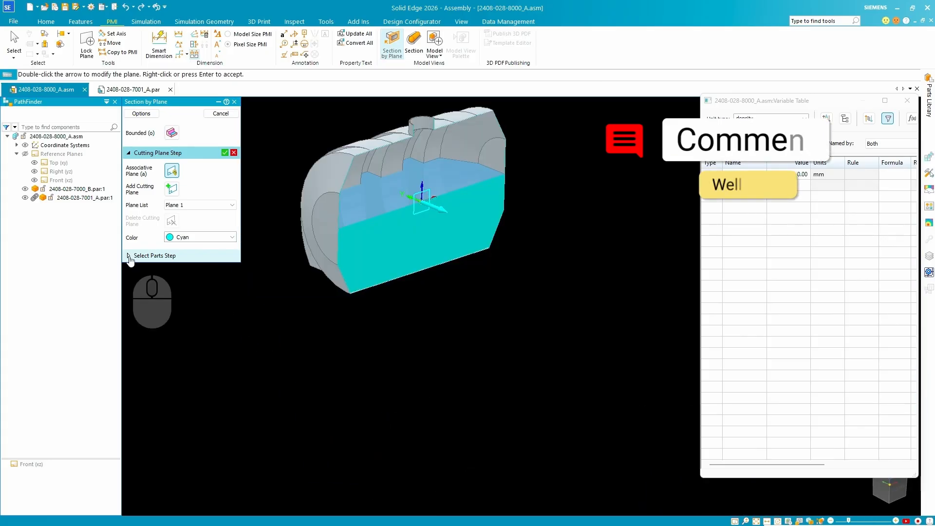
{"action": "left_click", "coordinate": [128, 256]}
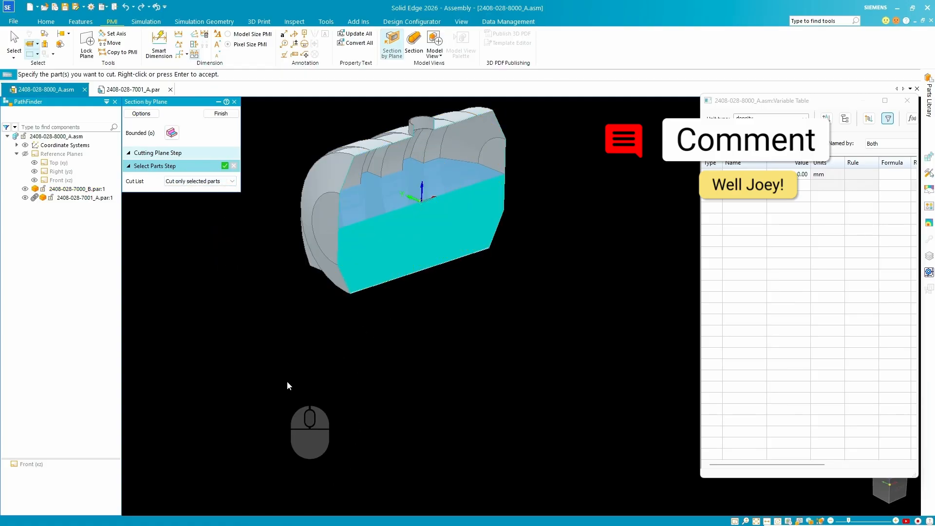
{"action": "left_click", "coordinate": [323, 162]}
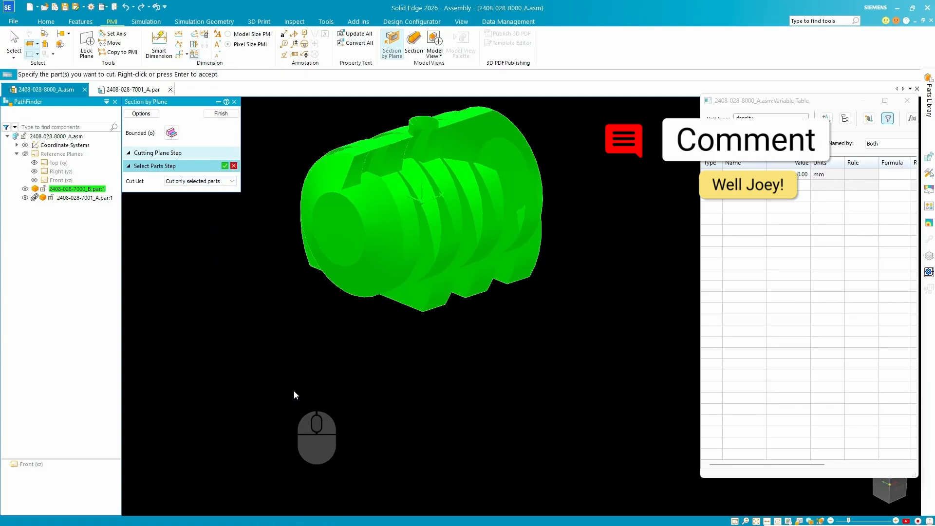
{"action": "left_click", "coordinate": [225, 166]}
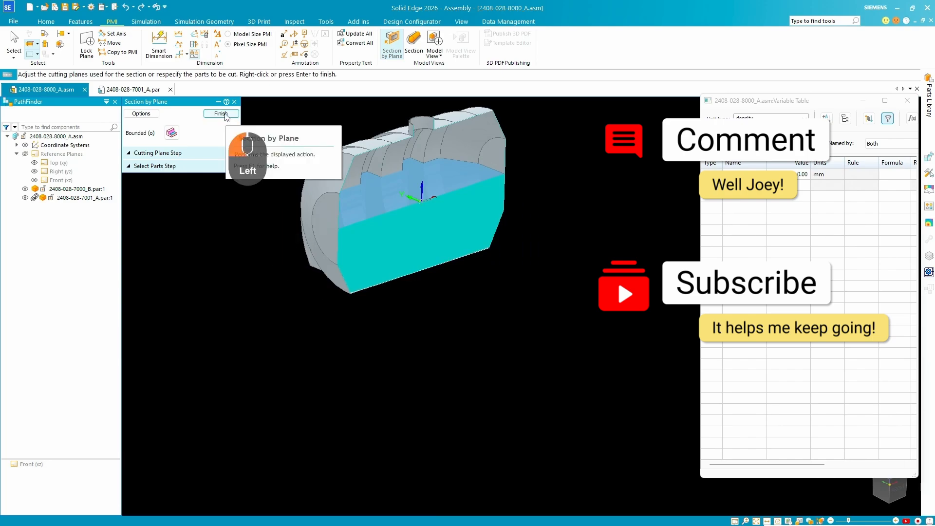
{"action": "left_click", "coordinate": [222, 114]}
{"action": "middle_click_drag", "start_coordinate": [369, 344], "coordinate": [398, 251]}
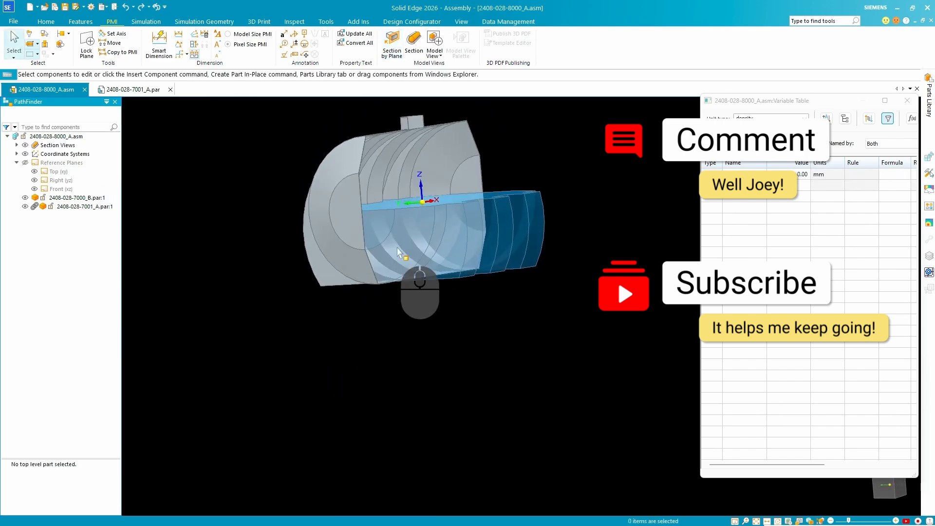